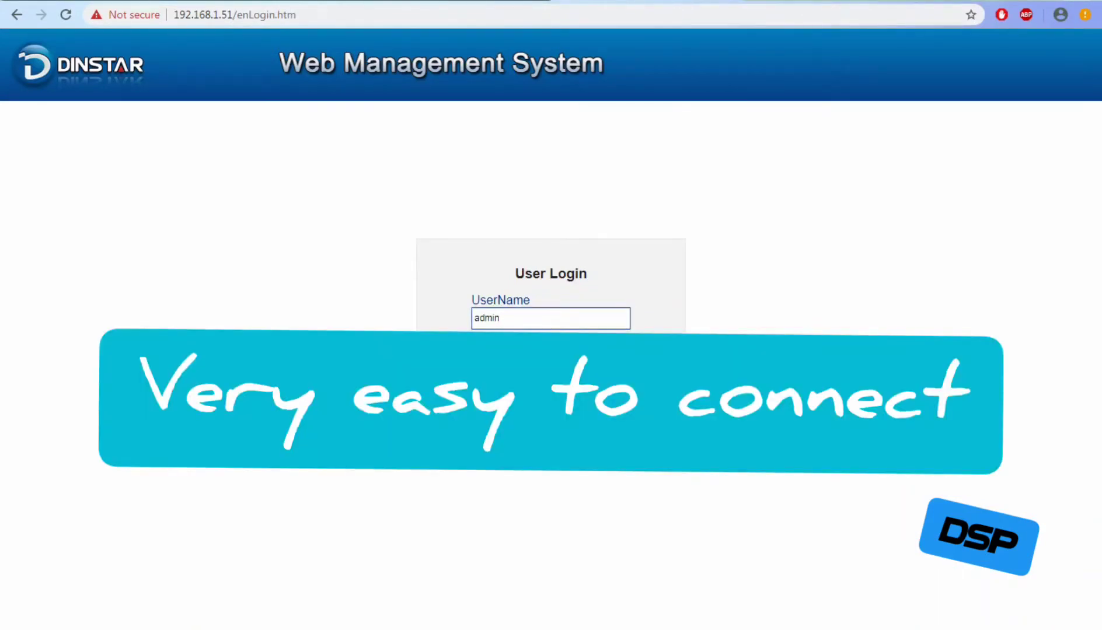
Log in to the gateway and view System Information down to the 32-port Mobile Information table.
key("Return")
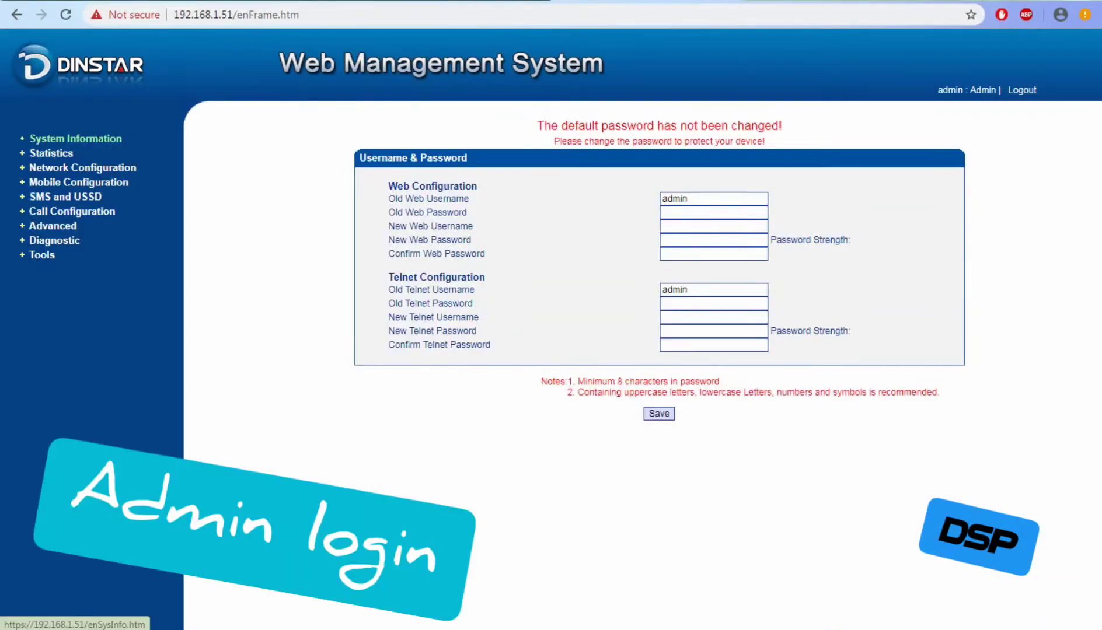
left_click(76, 138)
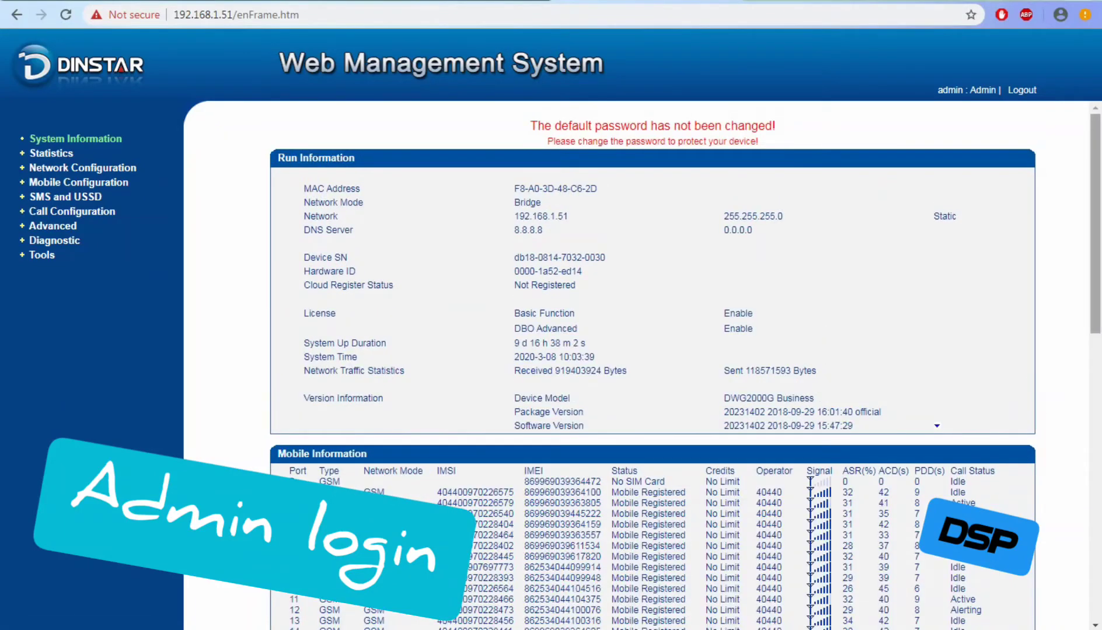
scroll(652, 368, "down", 5)
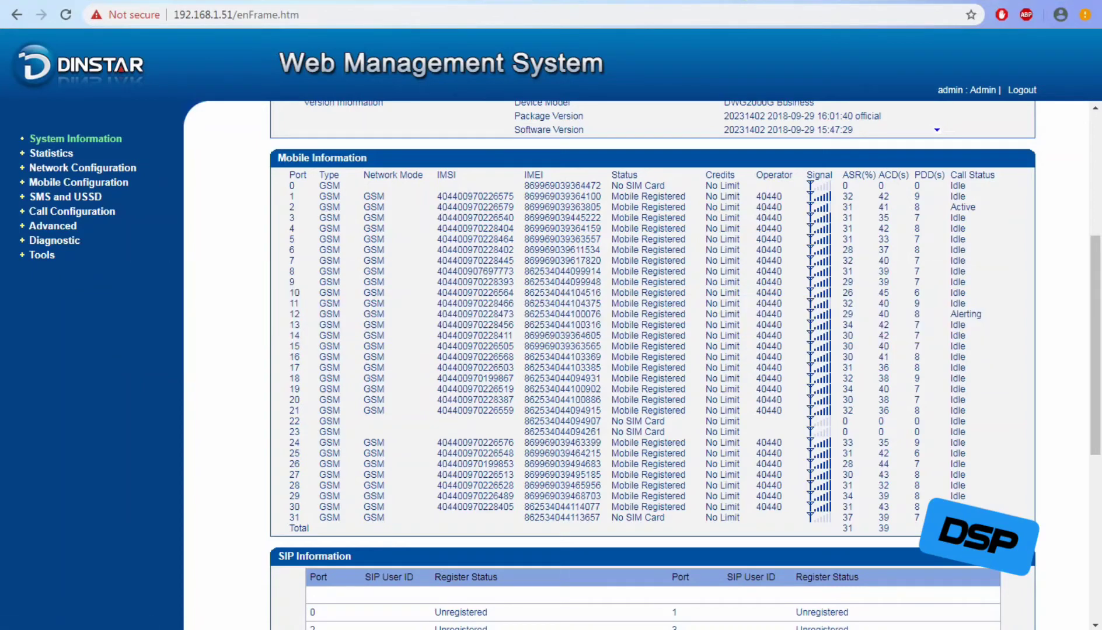
Launch Notepad from the Start menu search and bring its blank window forward.
key("super")
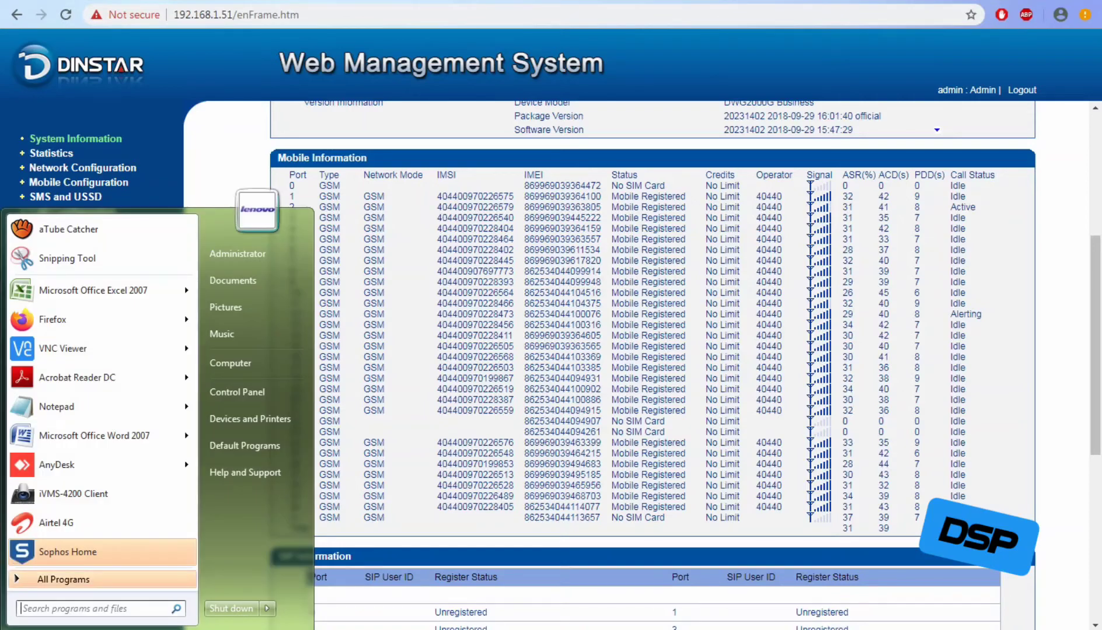
type("no")
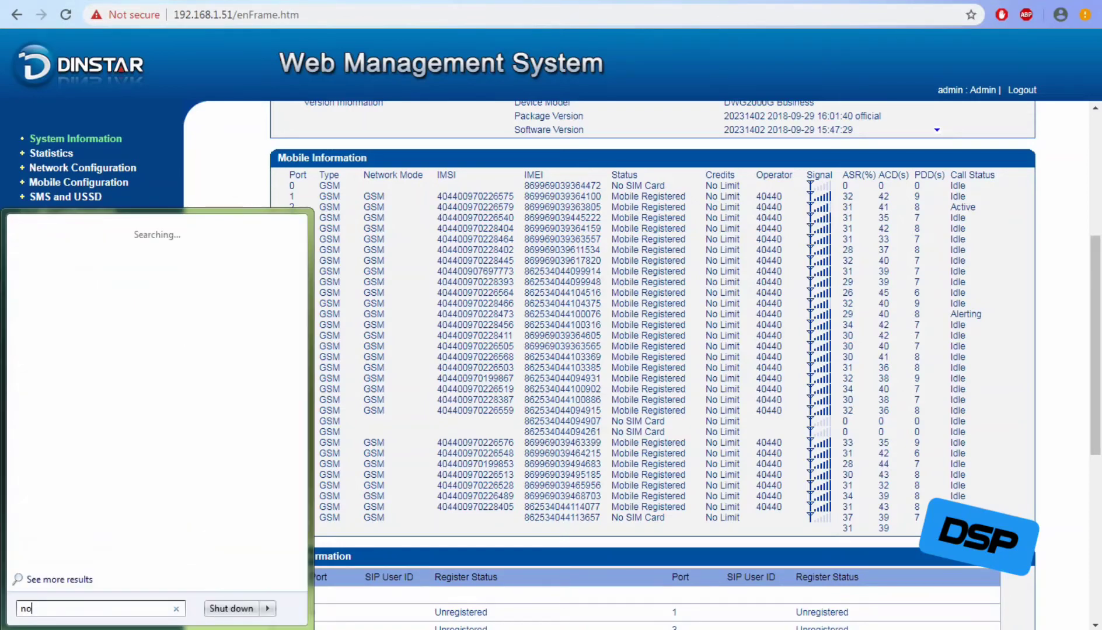
type("tepad")
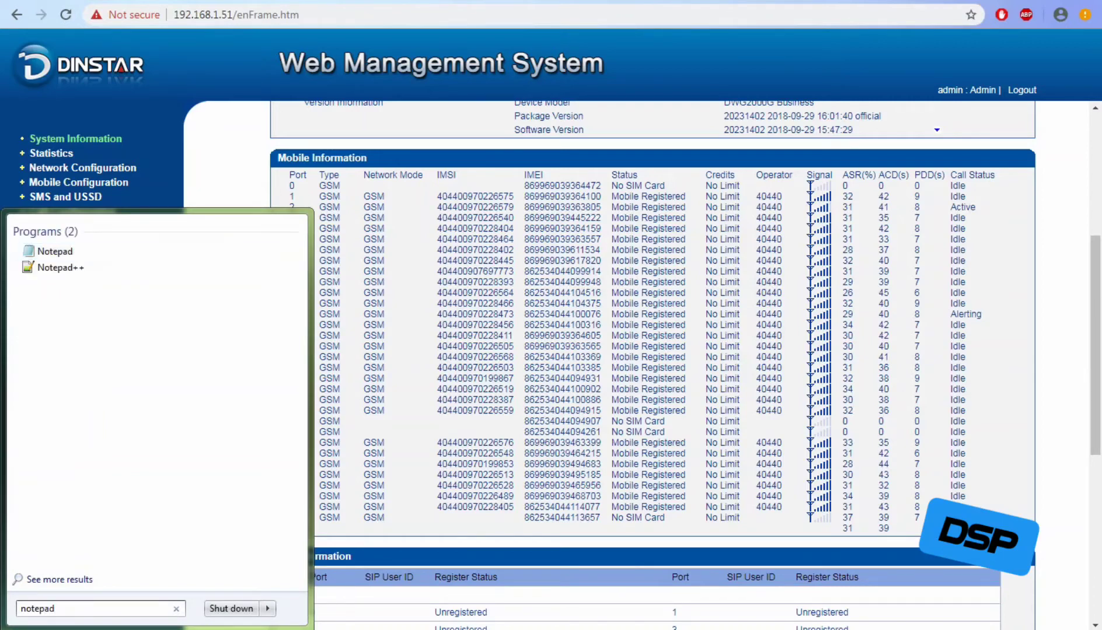
key("Return")
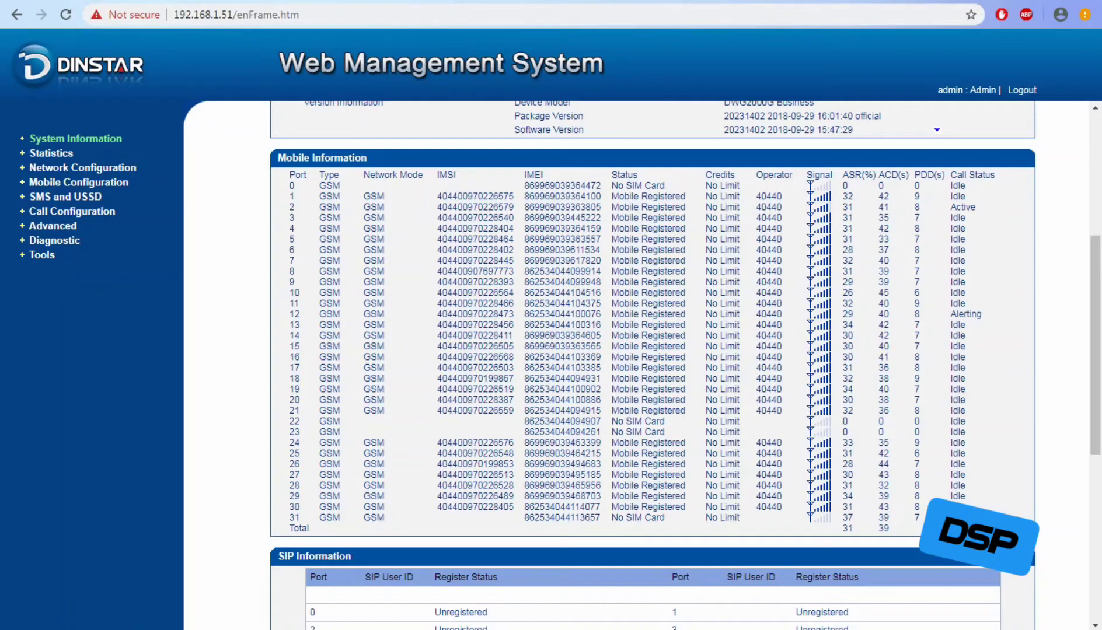
key("alt+Tab")
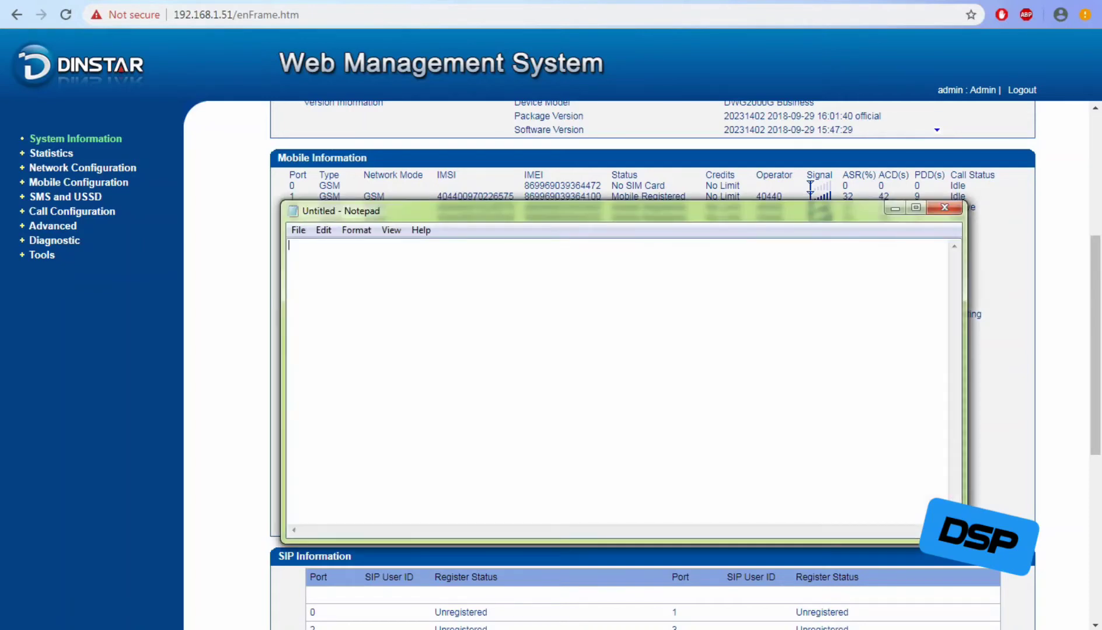
Write '1:-All ready installation and configuration shared in lesson' and '2 SMS AND BULK SMS', then hide Notepad.
type("1:-All ready installation")
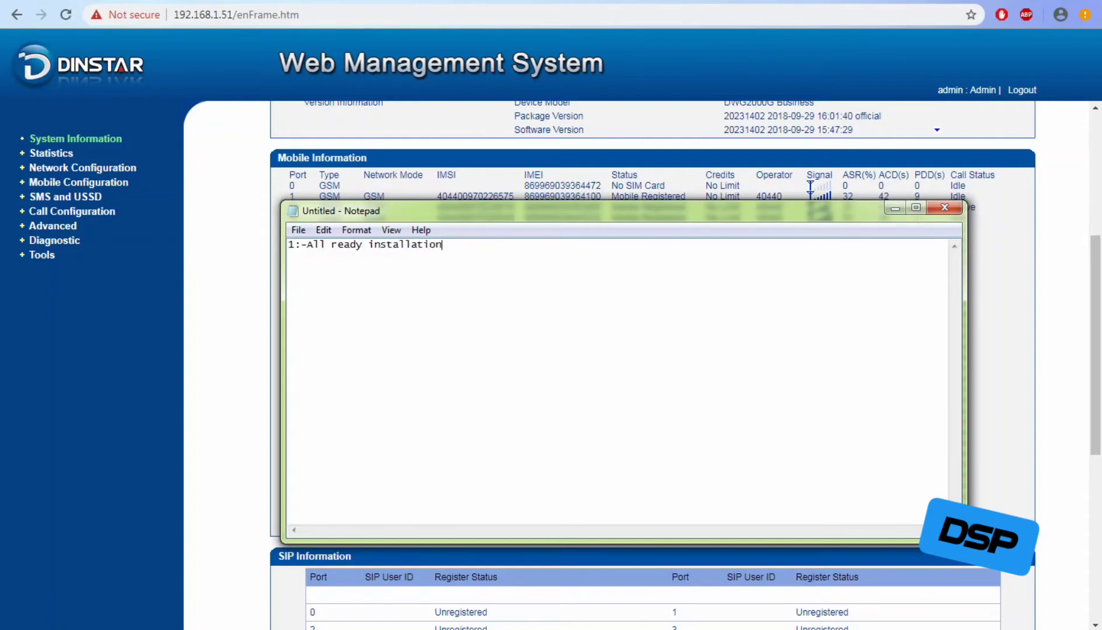
type(" and configuration shared in ")
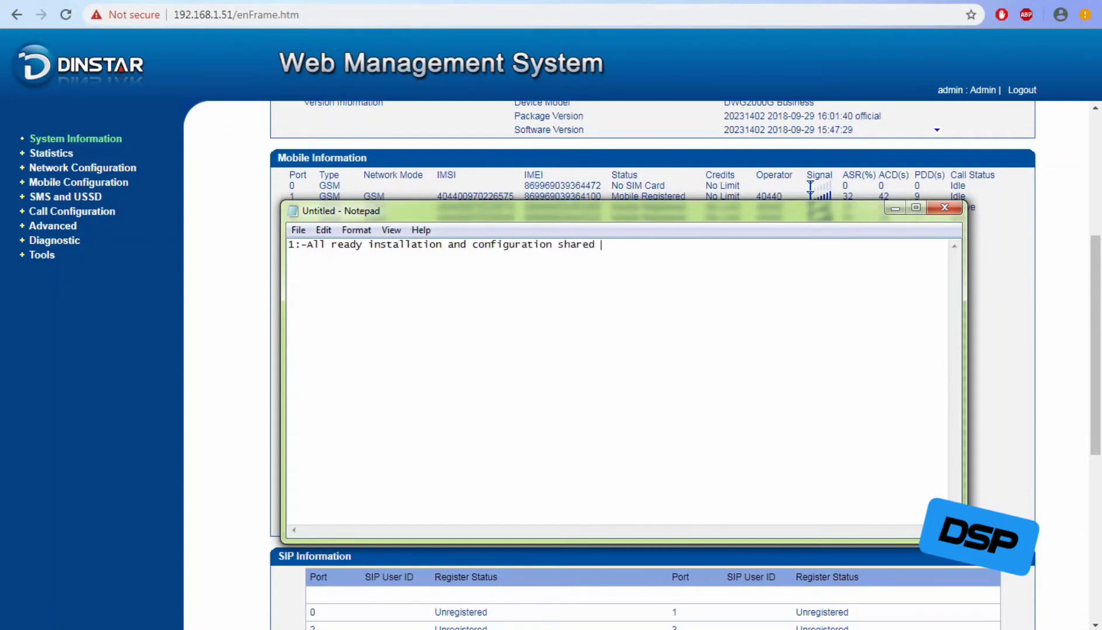
type("old")
key("BackSpace")
key("BackSpace")
key("BackSpace")
type("l")
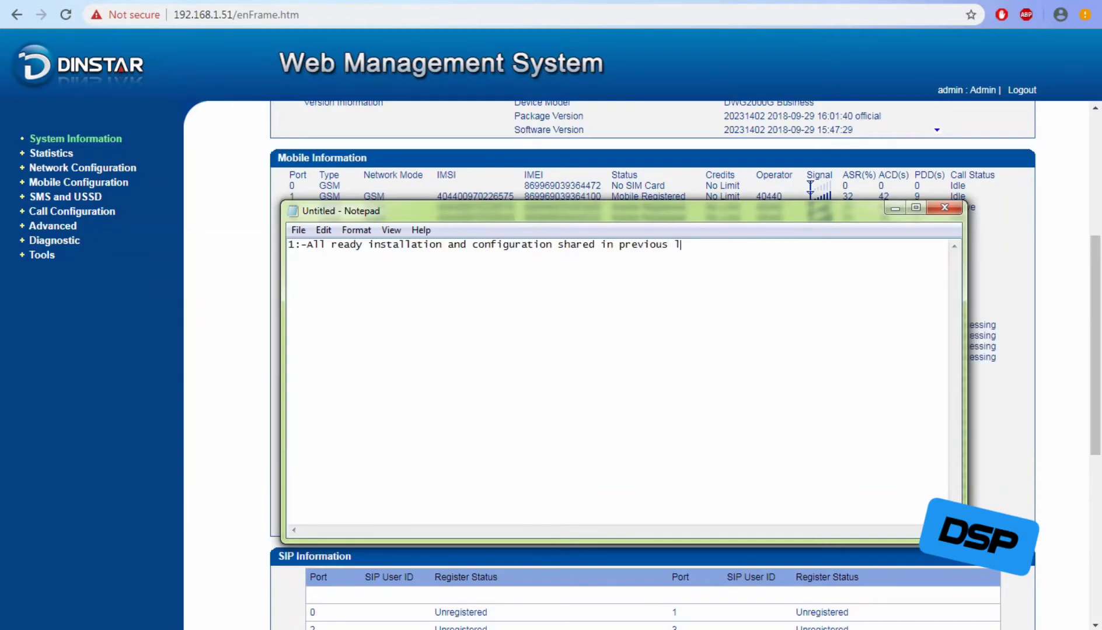
type("esson")
key("Return")
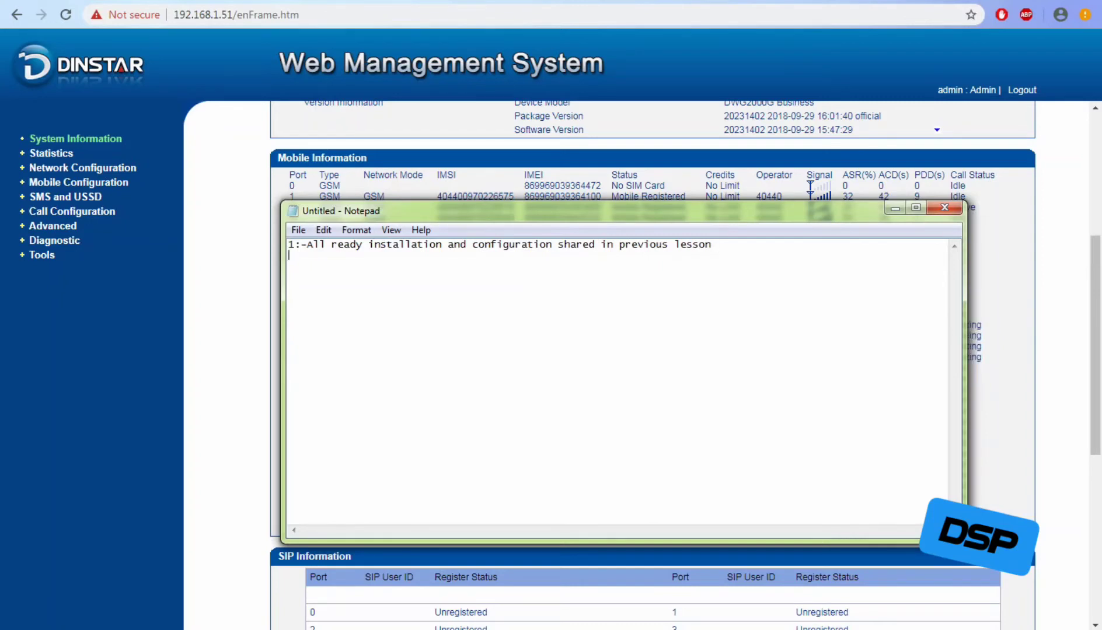
type("2 sms")
key("BackSpace")
key("BackSpace")
key("BackSpace")
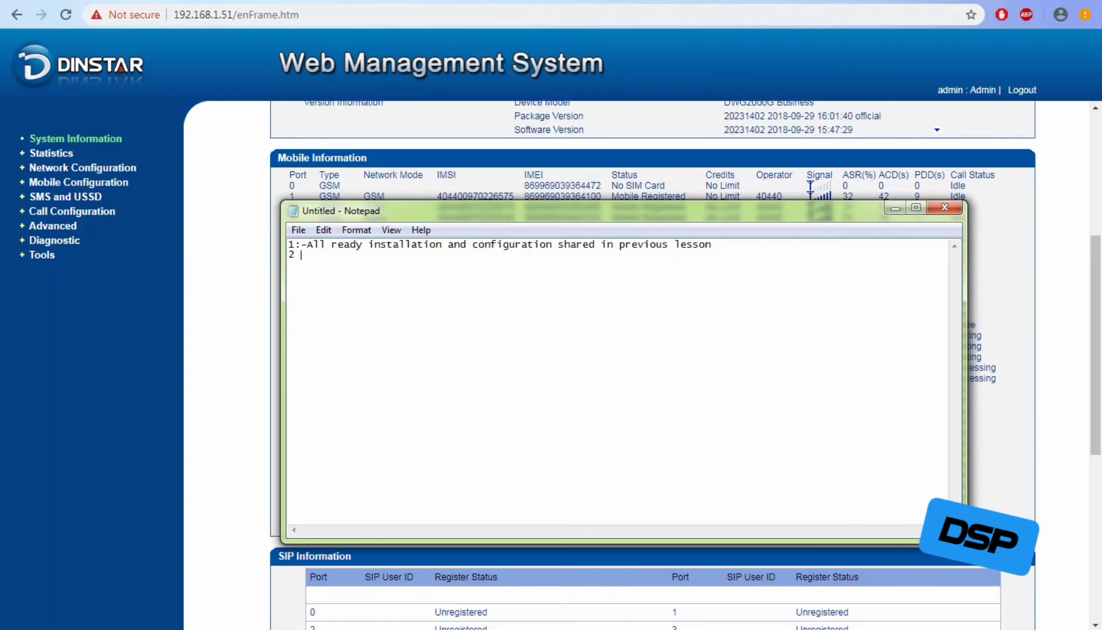
type("SMS AND BULK SMS")
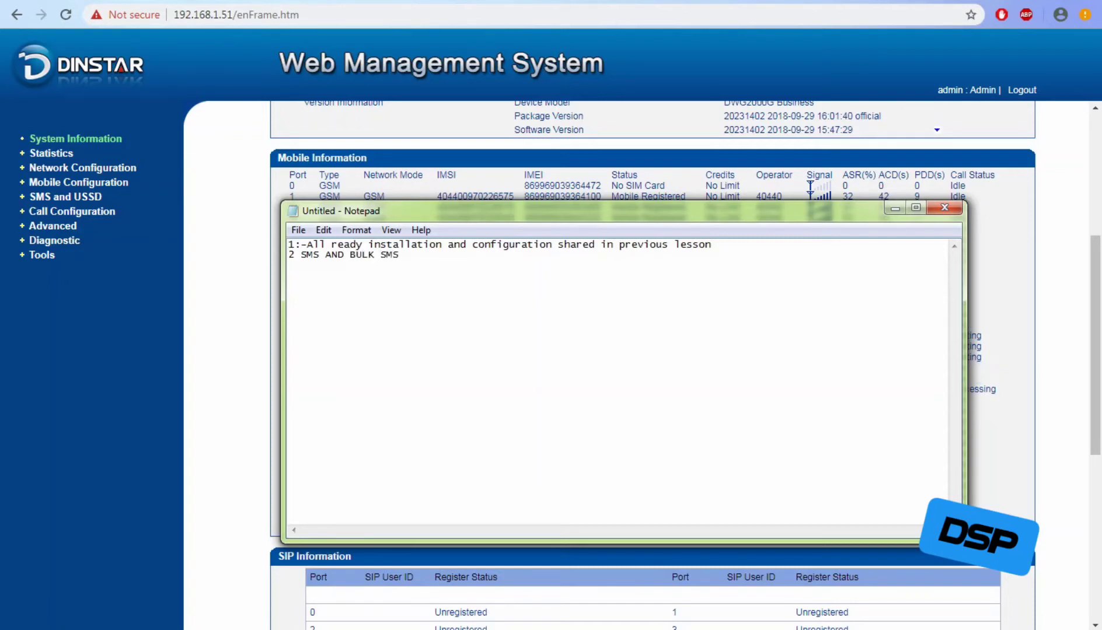
key("alt+Tab")
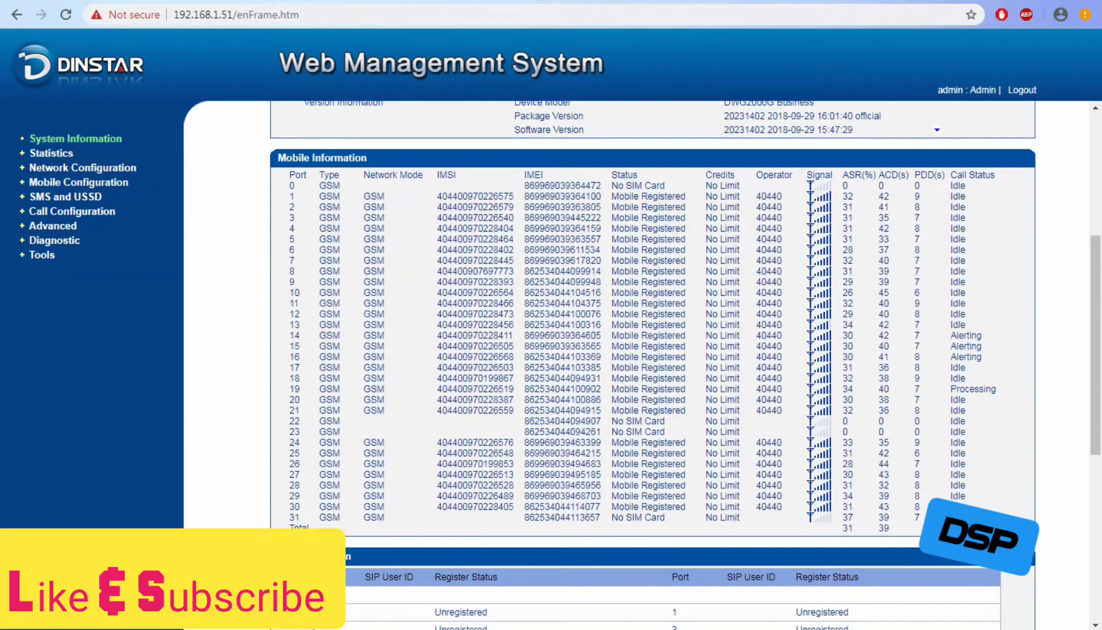
Under SMS and USSD, review the SMS Send Overview and the SMS Send Limit Settings pages.
left_click(65, 197)
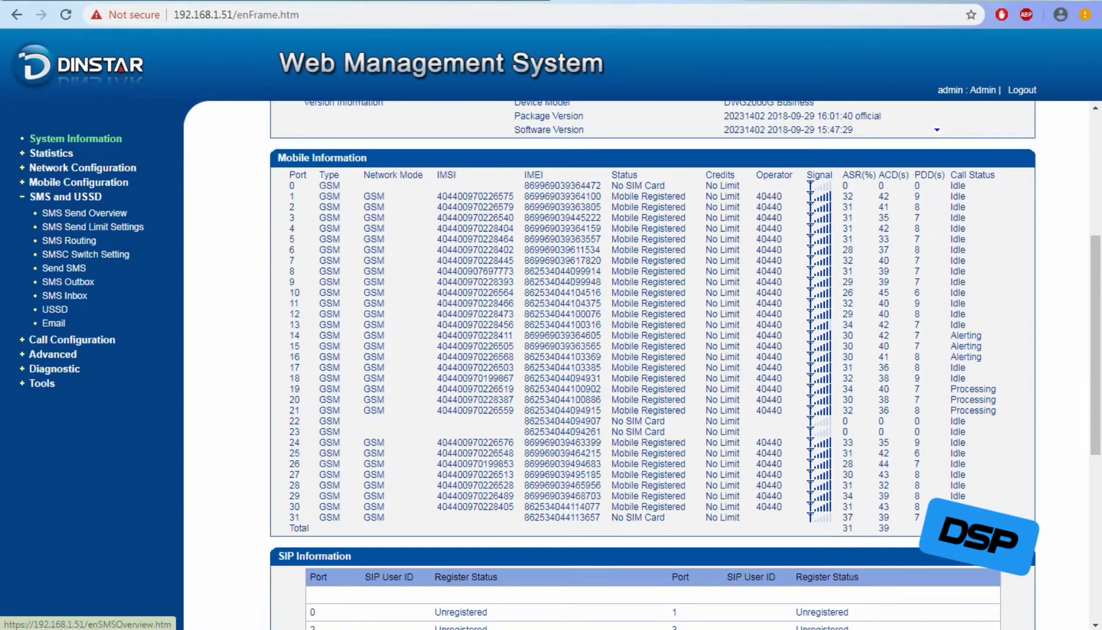
left_click(84, 213)
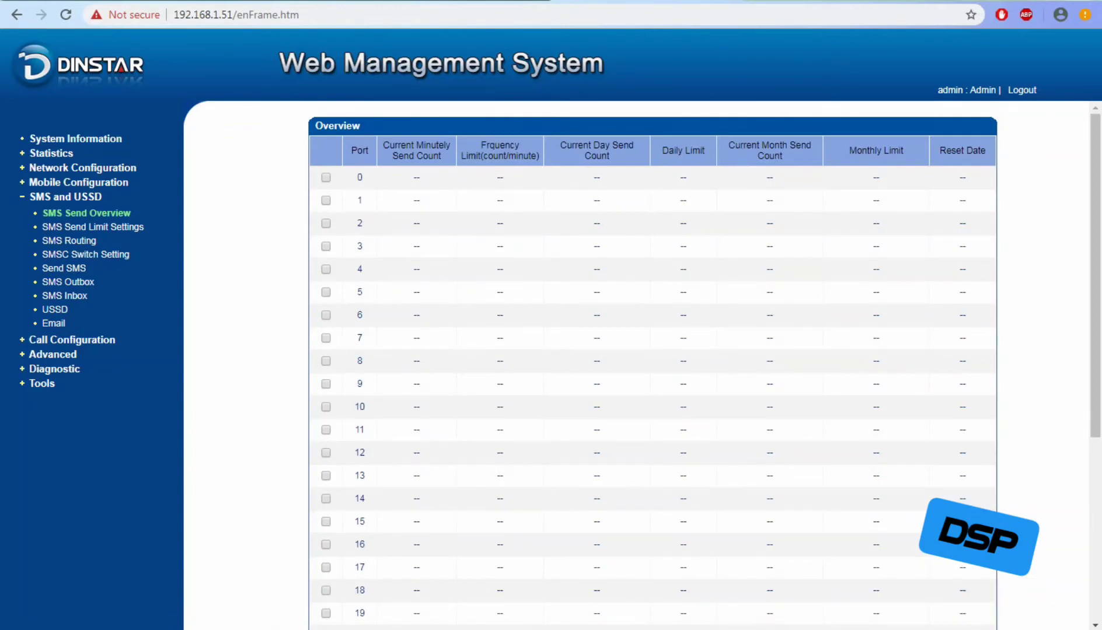
left_click(96, 227)
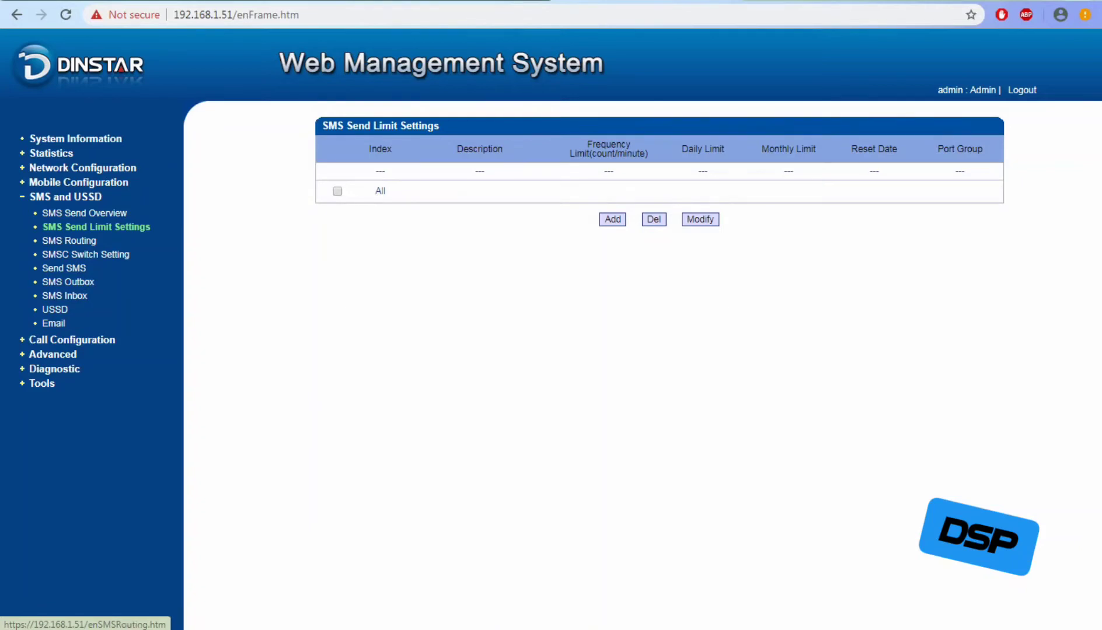
Inspect a new send-limit rule's options, keeping index 0 and reset date 1, then view SMS Routing.
left_click(612, 219)
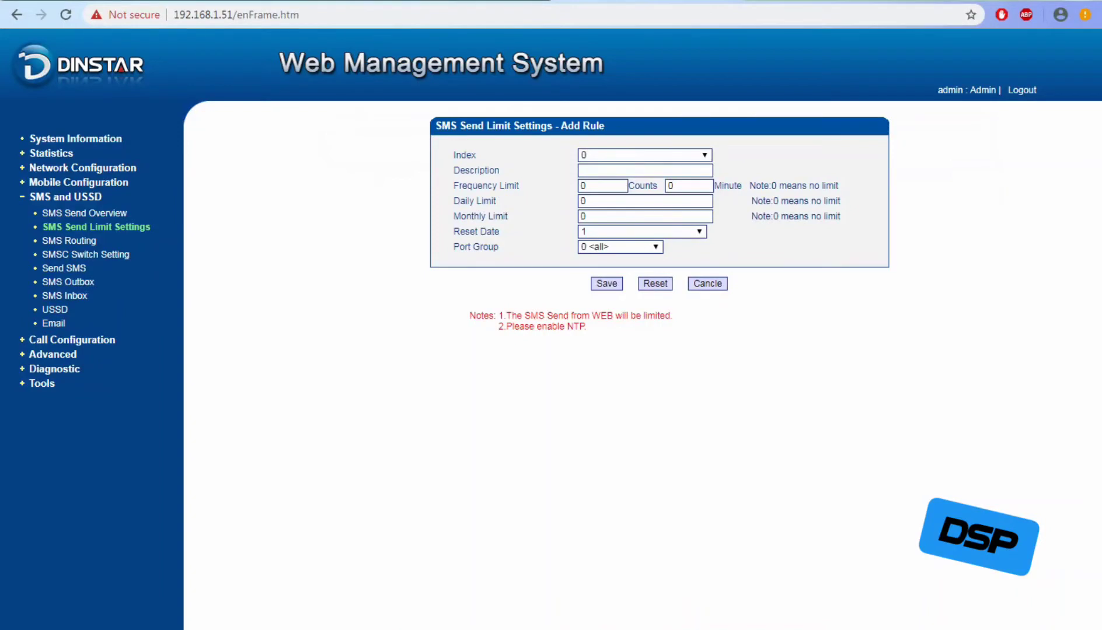
left_click(645, 156)
left_click(645, 156)
left_click(621, 247)
left_click(620, 248)
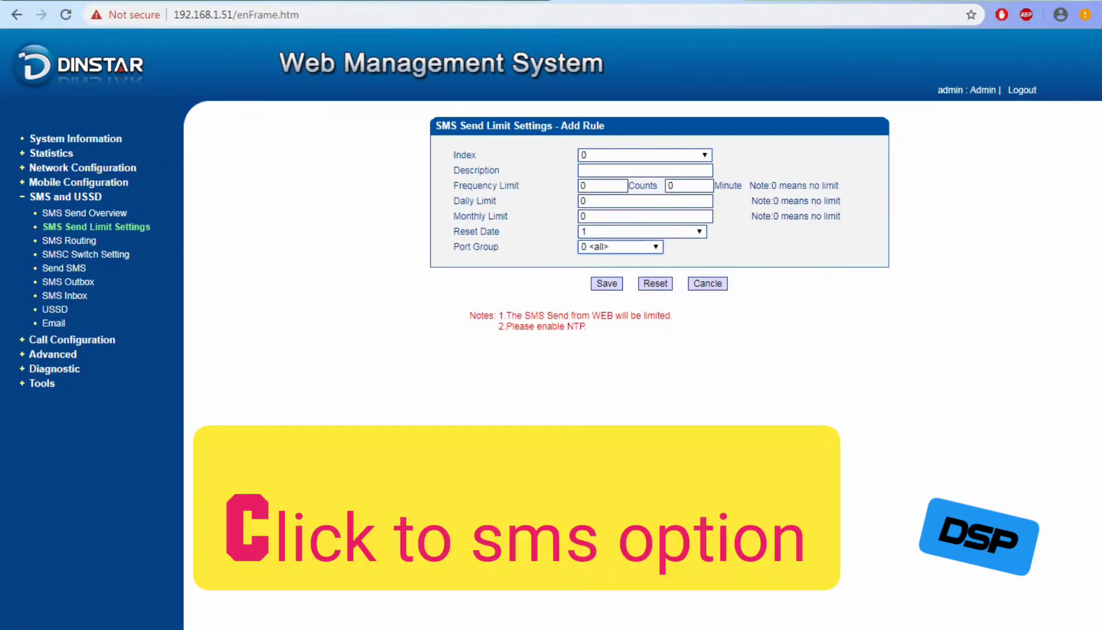
left_click(642, 232)
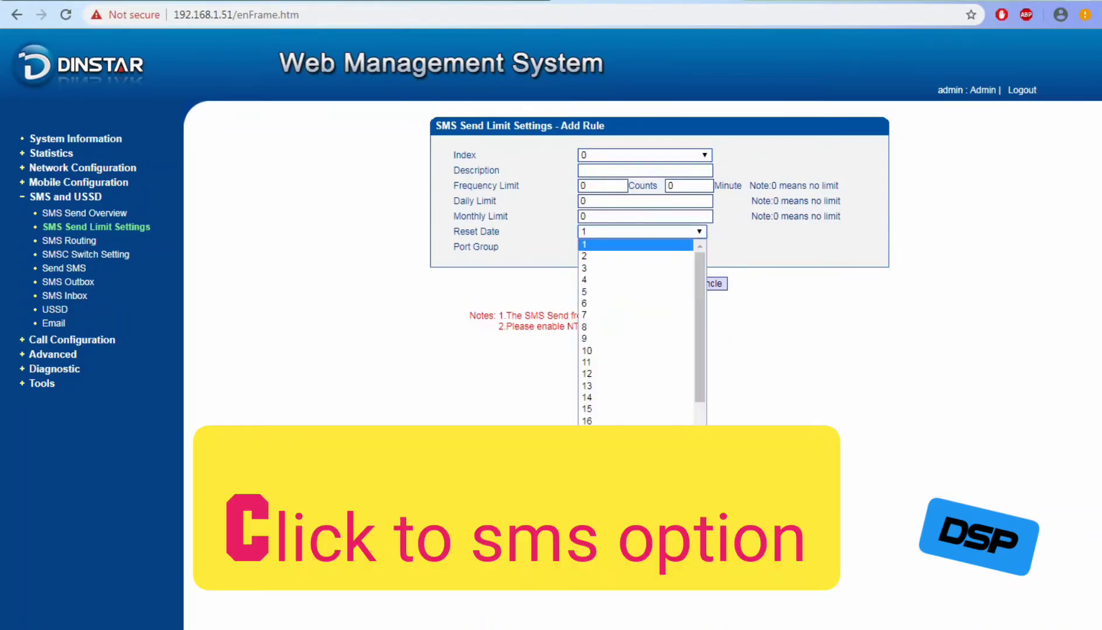
left_click(642, 232)
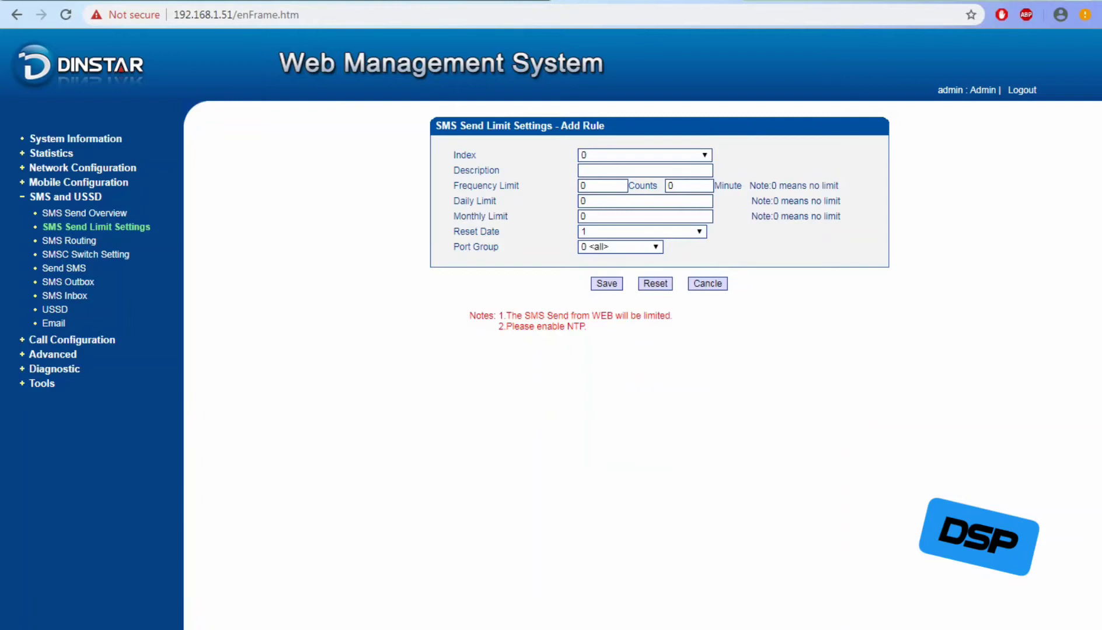
left_click(70, 241)
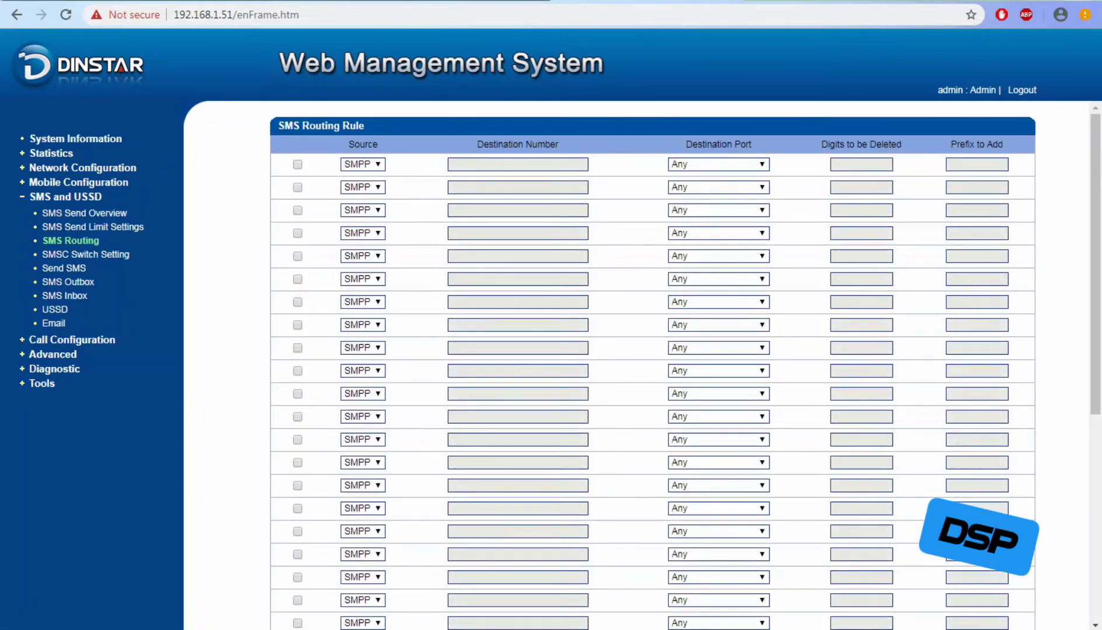
Check the first routing rule's destination ports, leave it on Any, and return to Notepad.
left_click(718, 165)
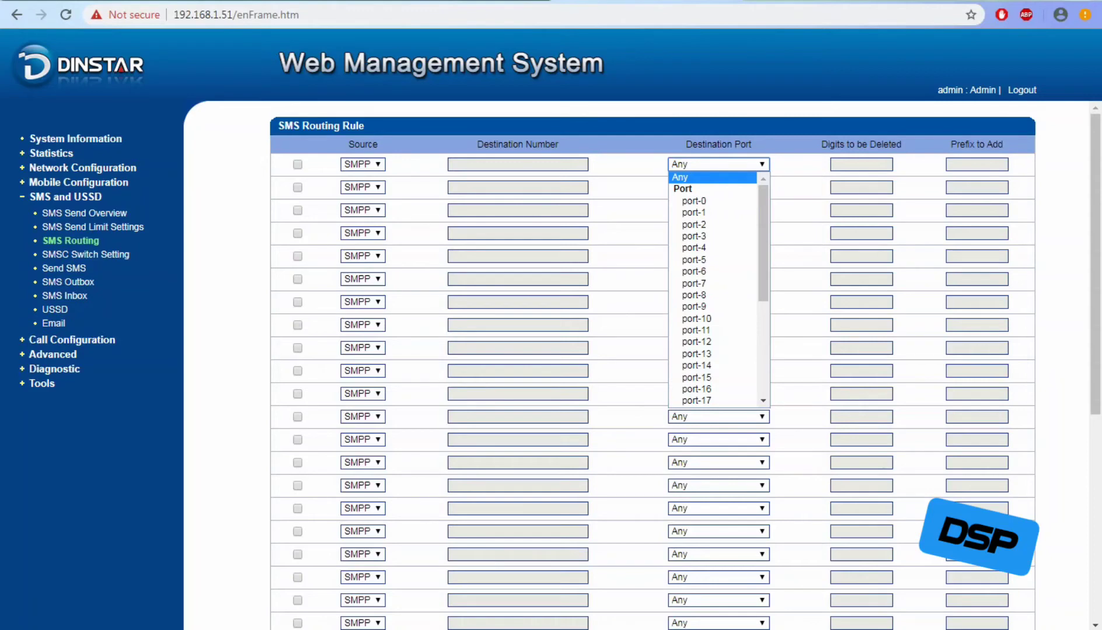
key("Escape")
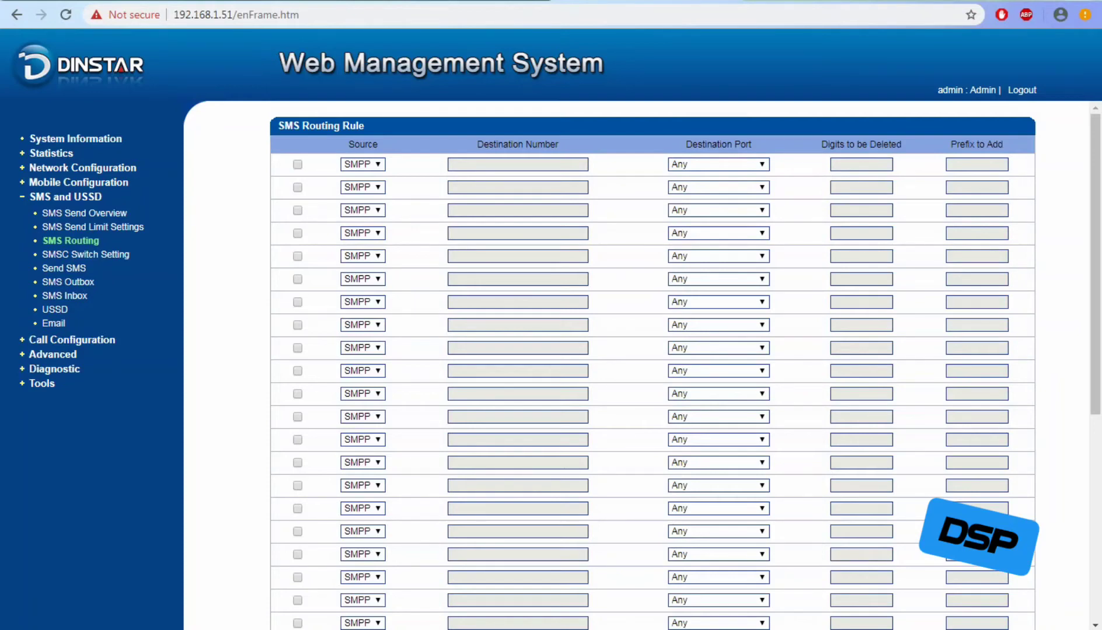
key("alt+Tab")
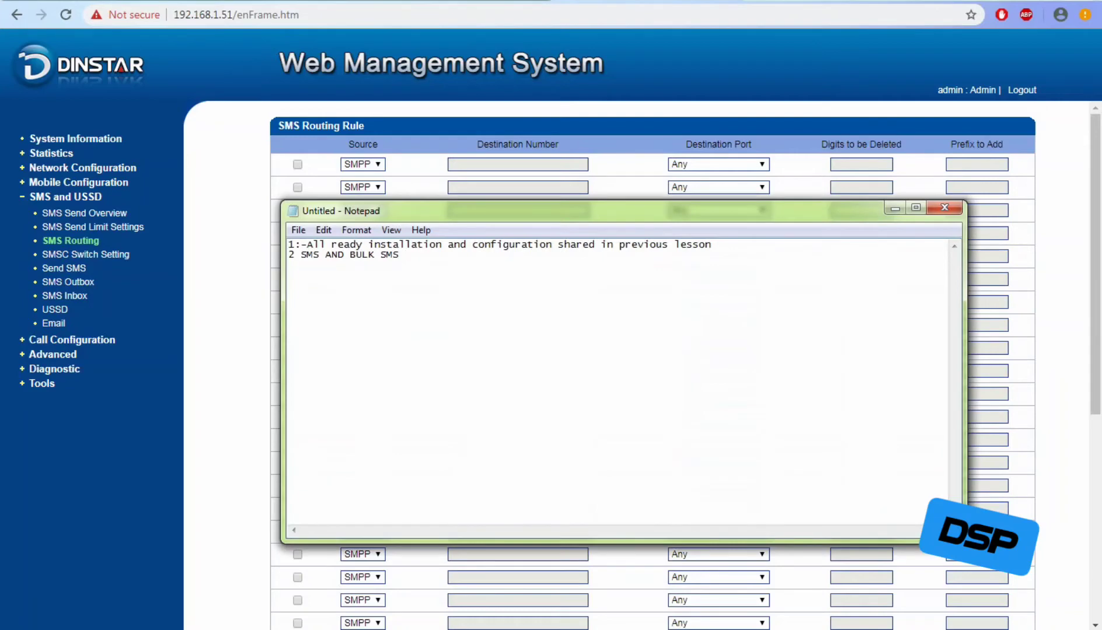
Add a third note line 'SMS GATEWAY TO ALL PORT' and minimize Notepad.
key("Return")
type("SM")
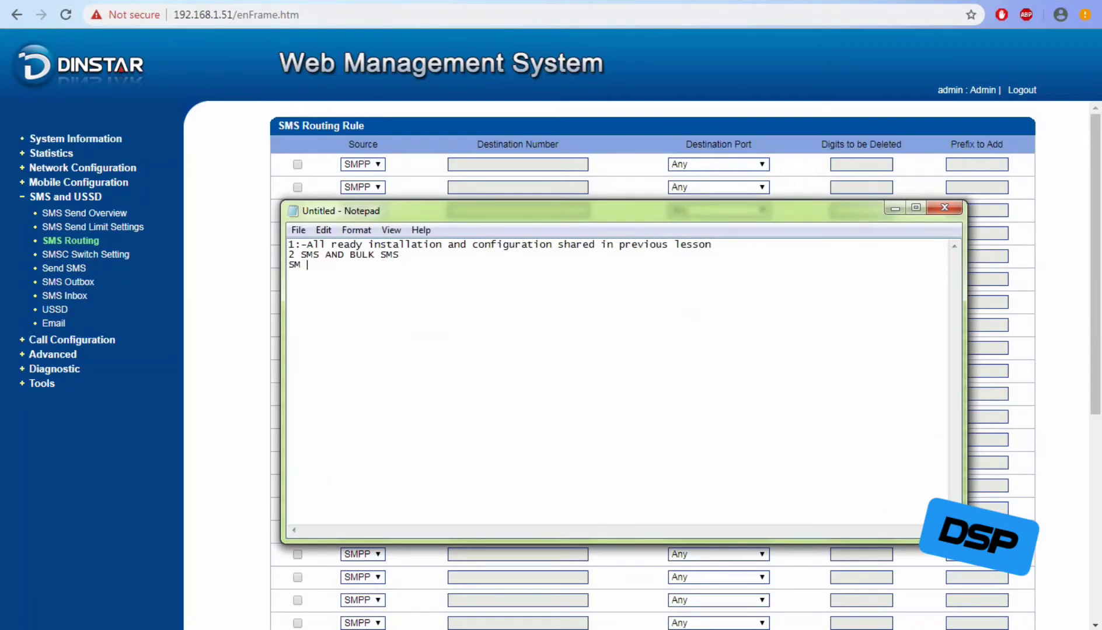
key("BackSpace")
type("S GATEWAY TO ALL PORT")
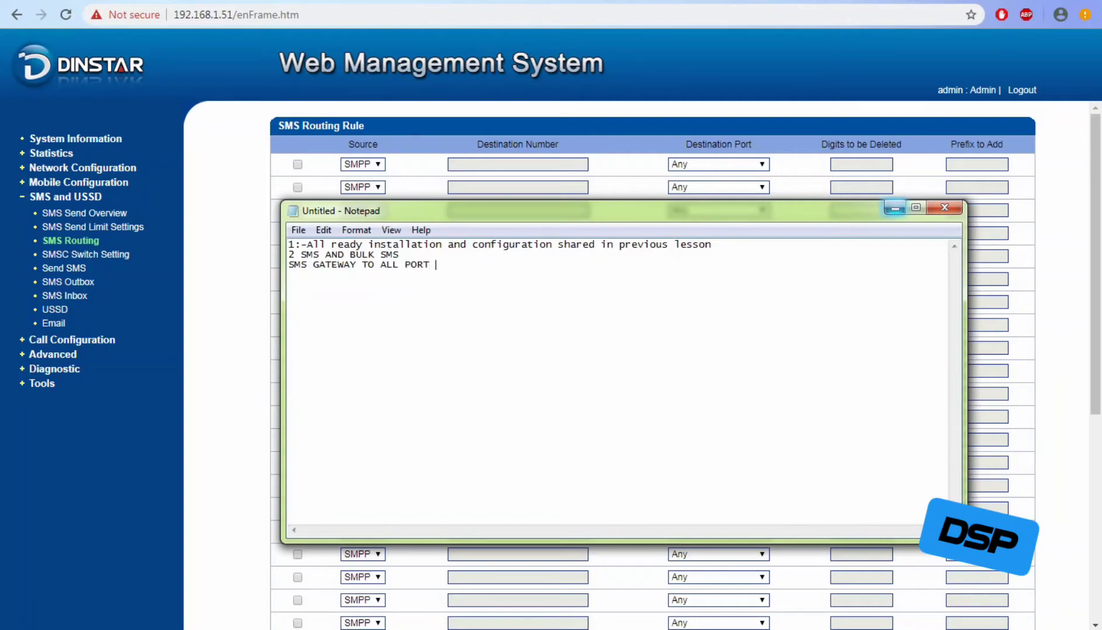
left_click(894, 208)
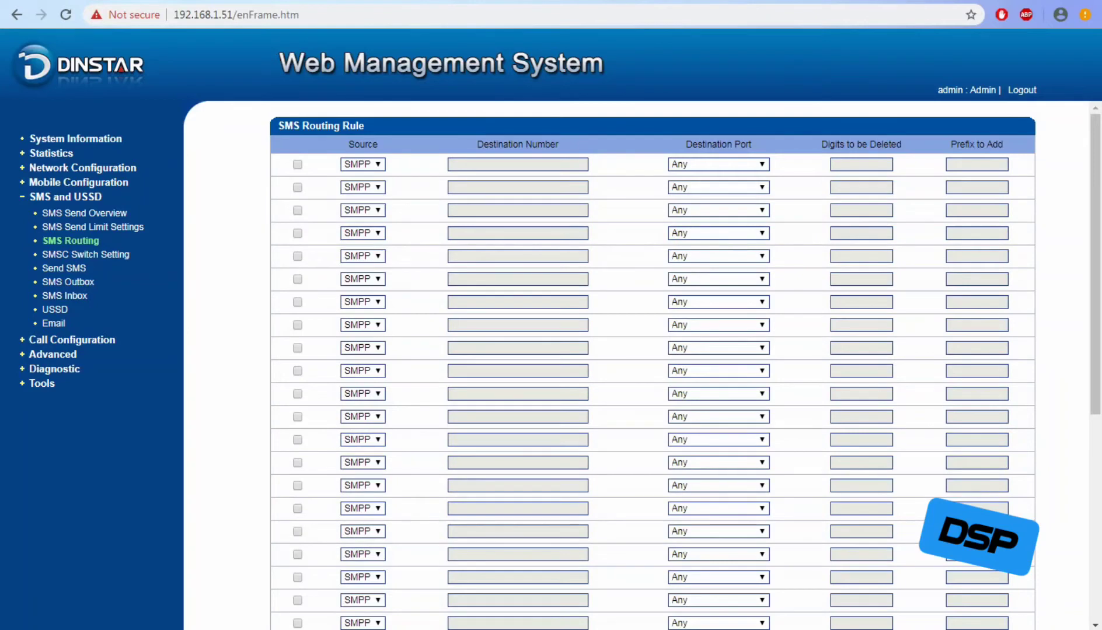
Switch the first routing rule's source to API, revert it to SMPP, and return to the notes.
left_click(362, 164)
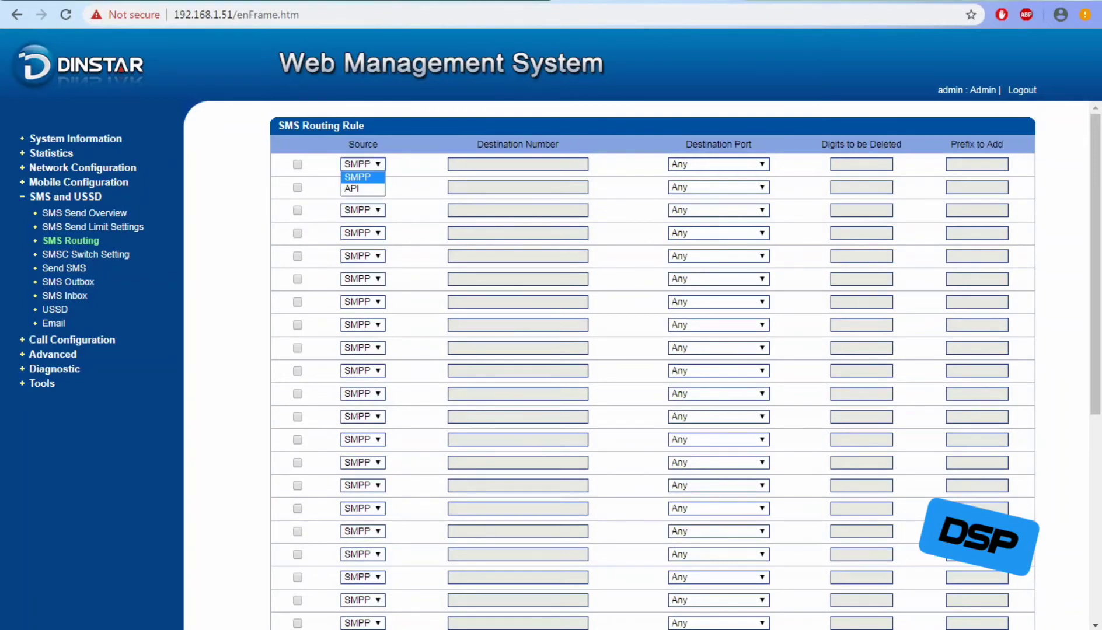
left_click(362, 165)
left_click(362, 164)
left_click(361, 189)
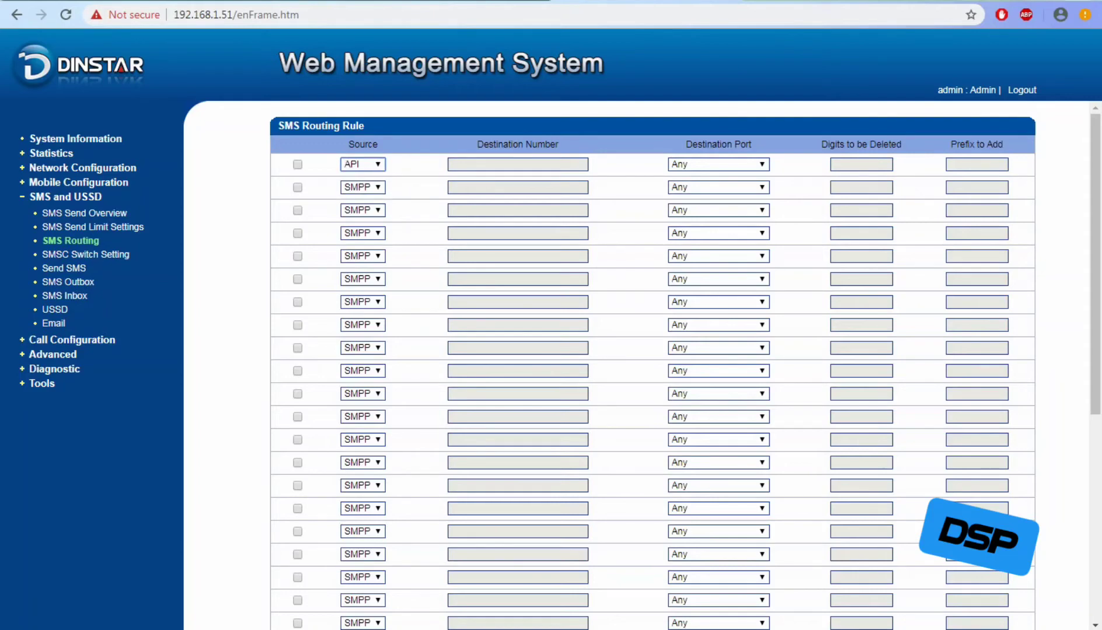
left_click(362, 164)
left_click(362, 177)
key("alt+Tab")
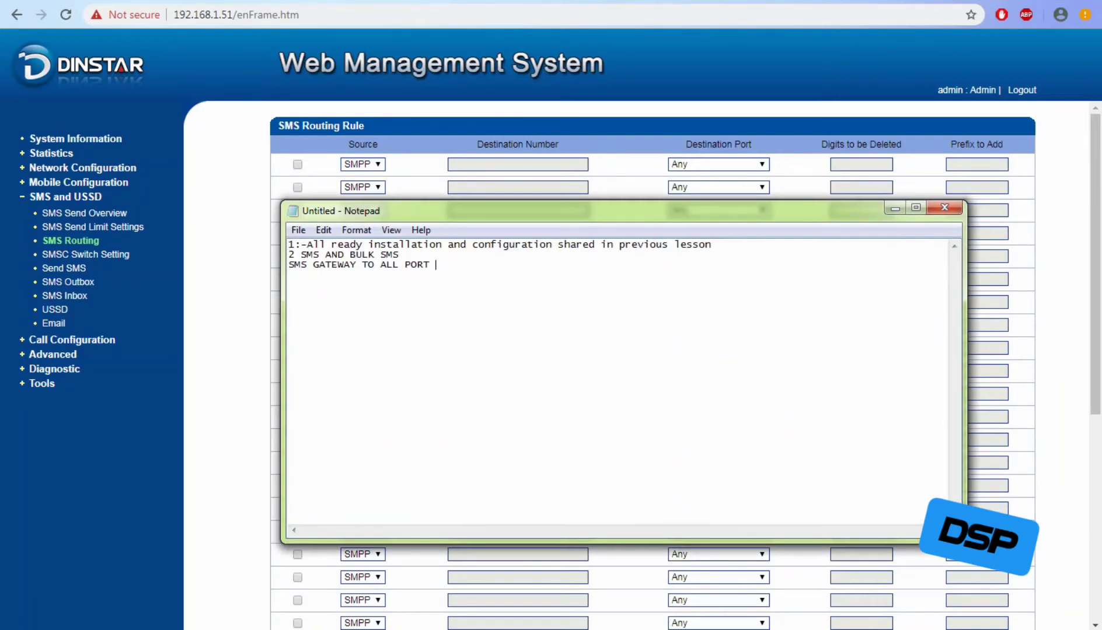
After discarding an uppercase draft, type 'if u change port ,change the destination port 0-30' as line four.
key("Return")
type("IF")
type("NEE")
key("BackSpace")
key("BackSpace")
key("BackSpace")
type("CHANGE ANY")
key("BackSpace")
key("BackSpace")
key("BackSpace")
key("BackSpace")
key("BackSpace")
key("BackSpace")
key("BackSpace")
key("BackSpace")
key("BackSpace")
key("BackSpace")
key("BackSpace")
key("BackSpace")
key("BackSpace")
key("BackSpace")
key("BackSpace")
key("BackSpace")
type("if u change port ,change ")
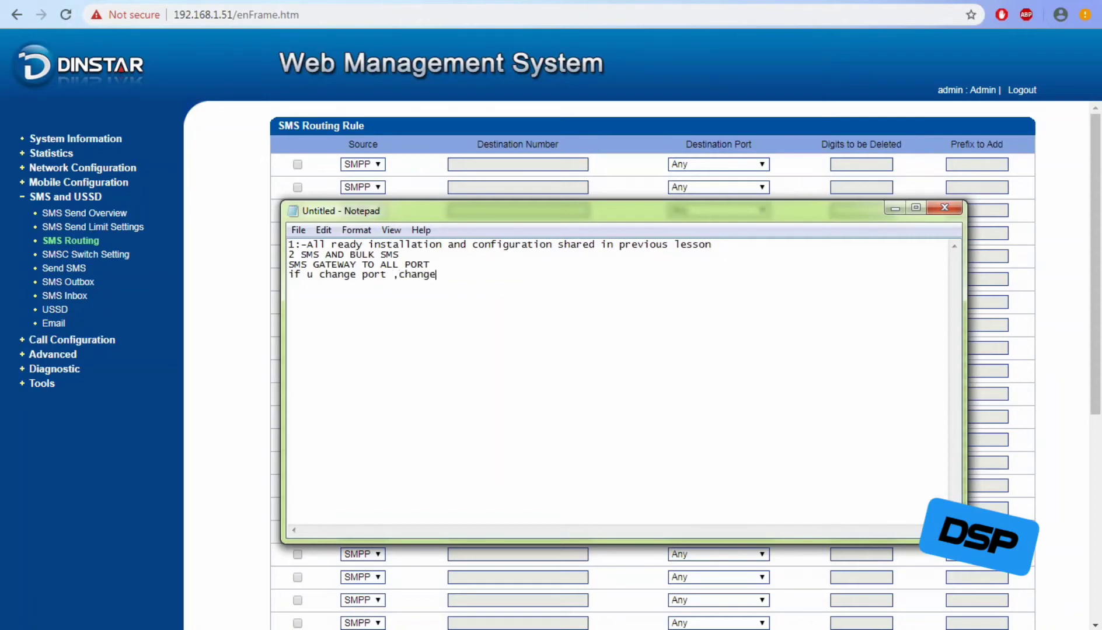
type("the destination port ")
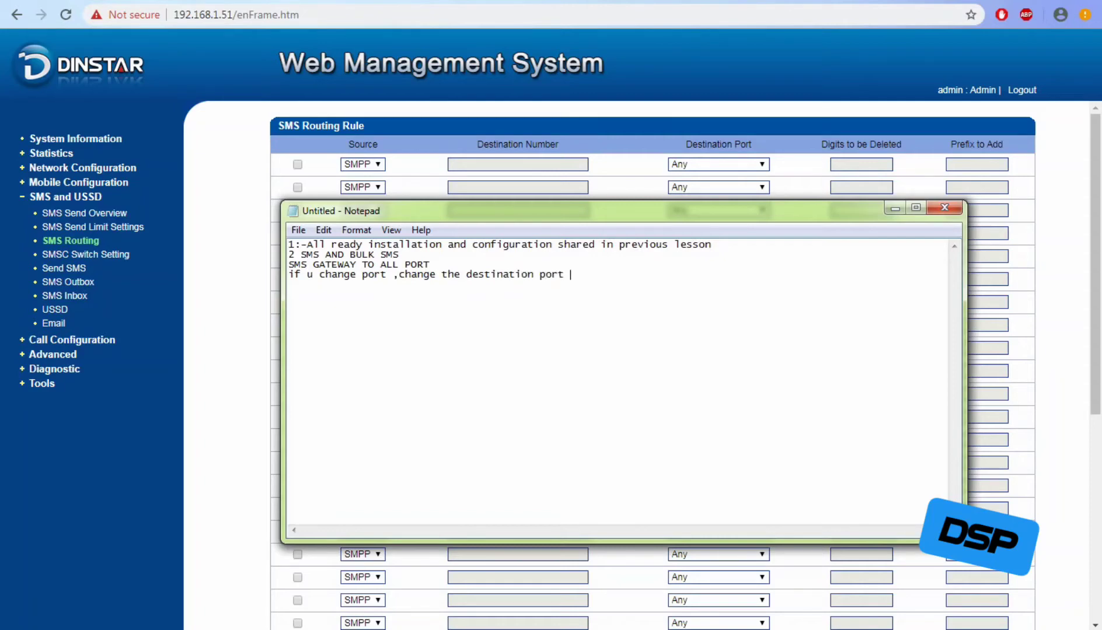
type("0-30")
Scroll the first rule's destination port list to port-group-0, leave it on Any, and return to Notepad.
left_click(718, 164)
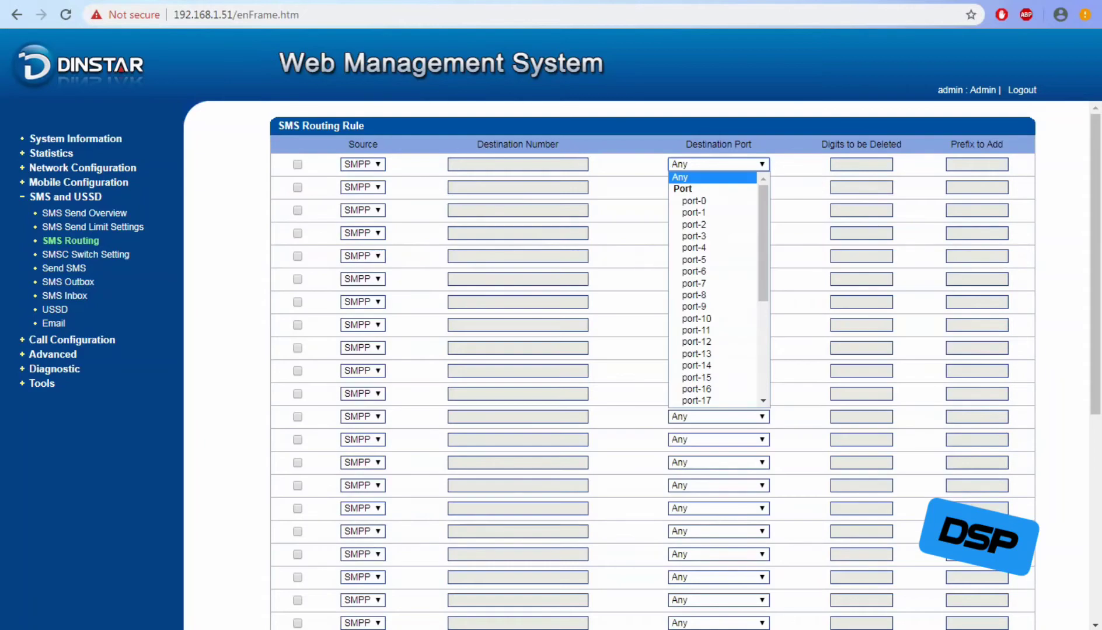
scroll(712, 271, "down", 3)
scroll(712, 271, "up", 3)
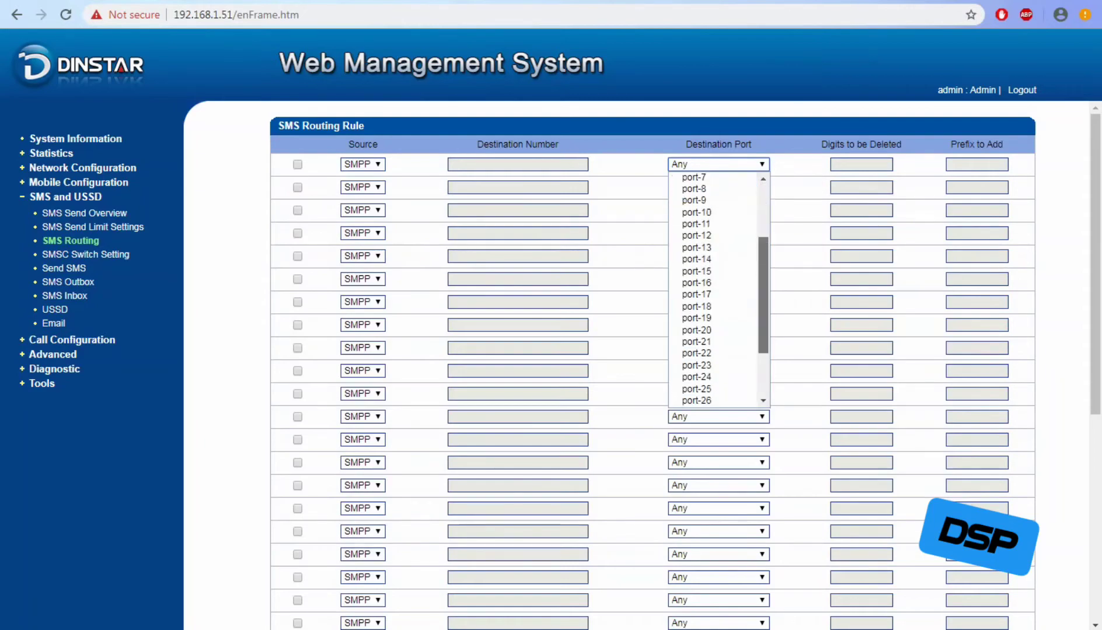
scroll(712, 271, "down", 1)
scroll(719, 289, "down", 4)
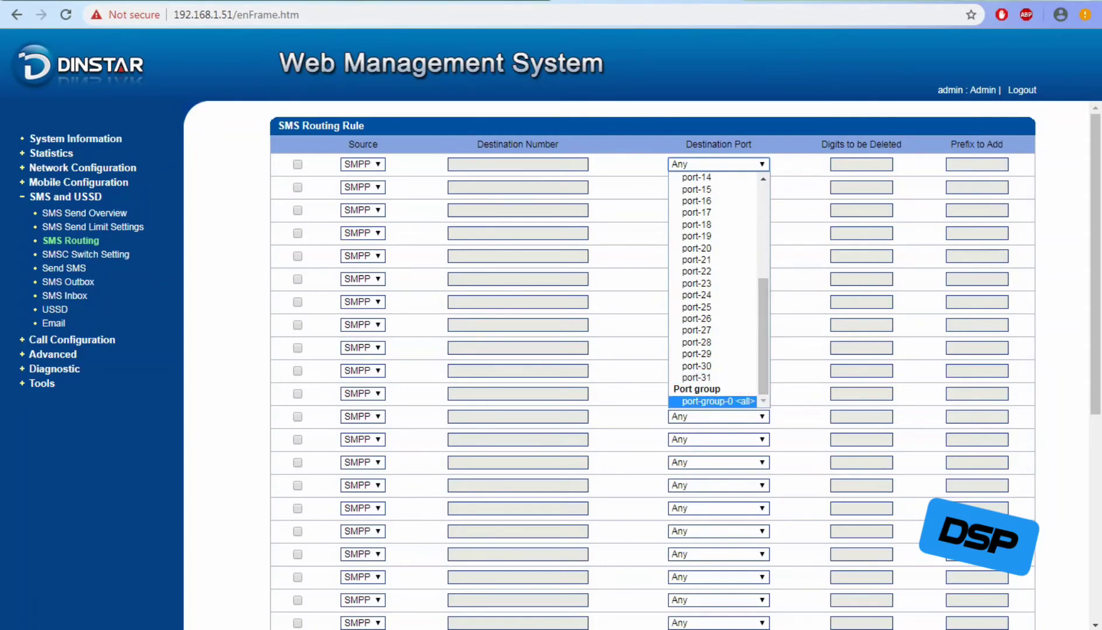
key("alt+Tab")
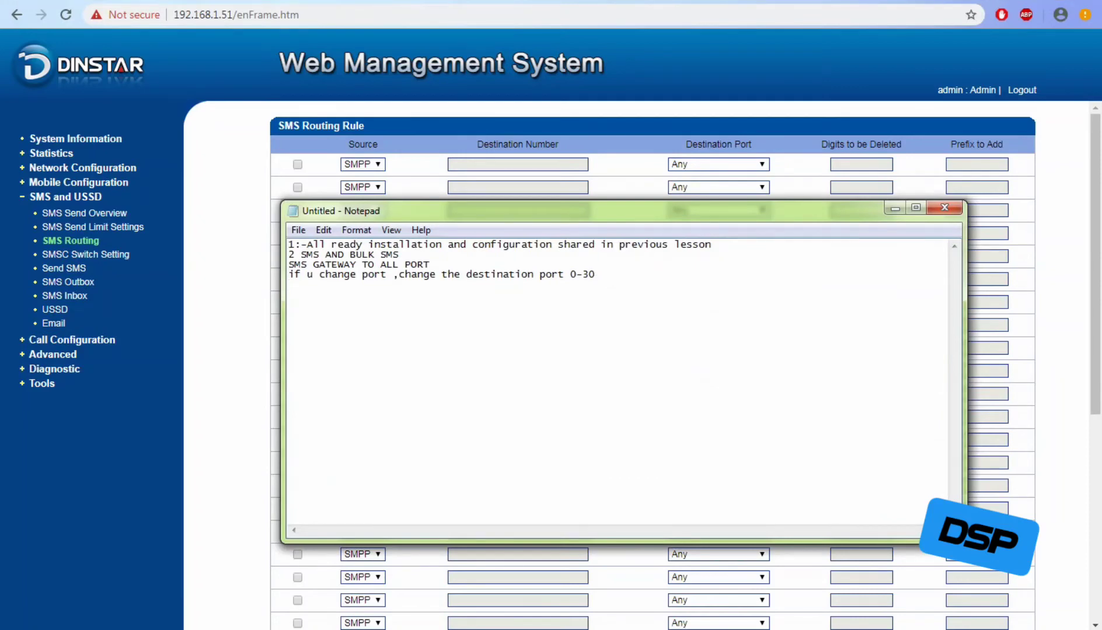
Append 'or all' to the port note, then look over the SMSC Switch Setting policy fields.
type("or all")
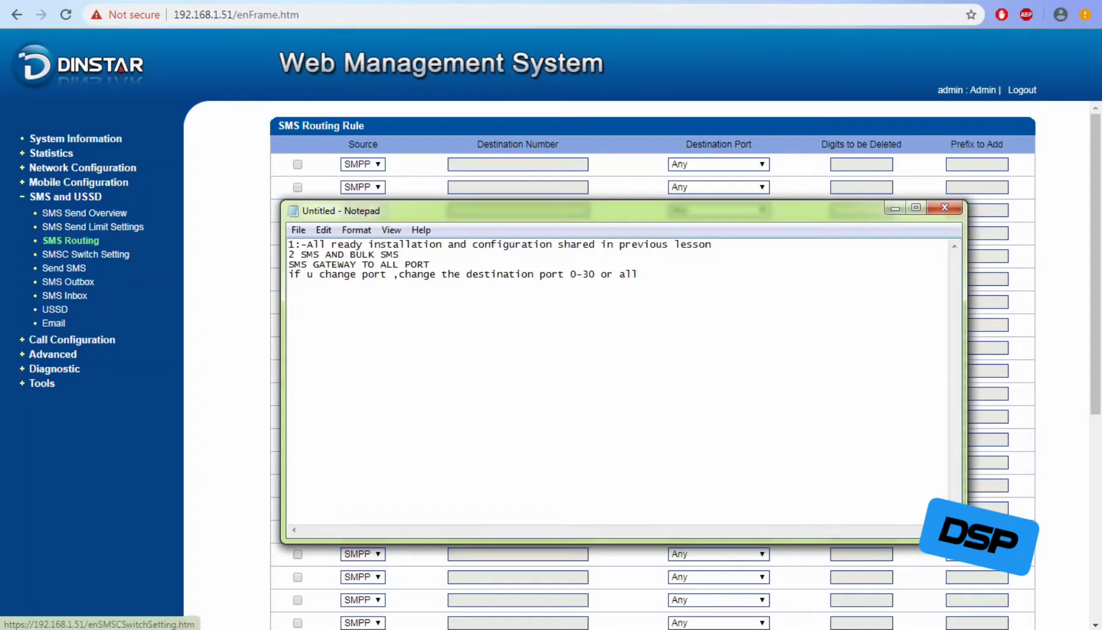
key("alt+Tab")
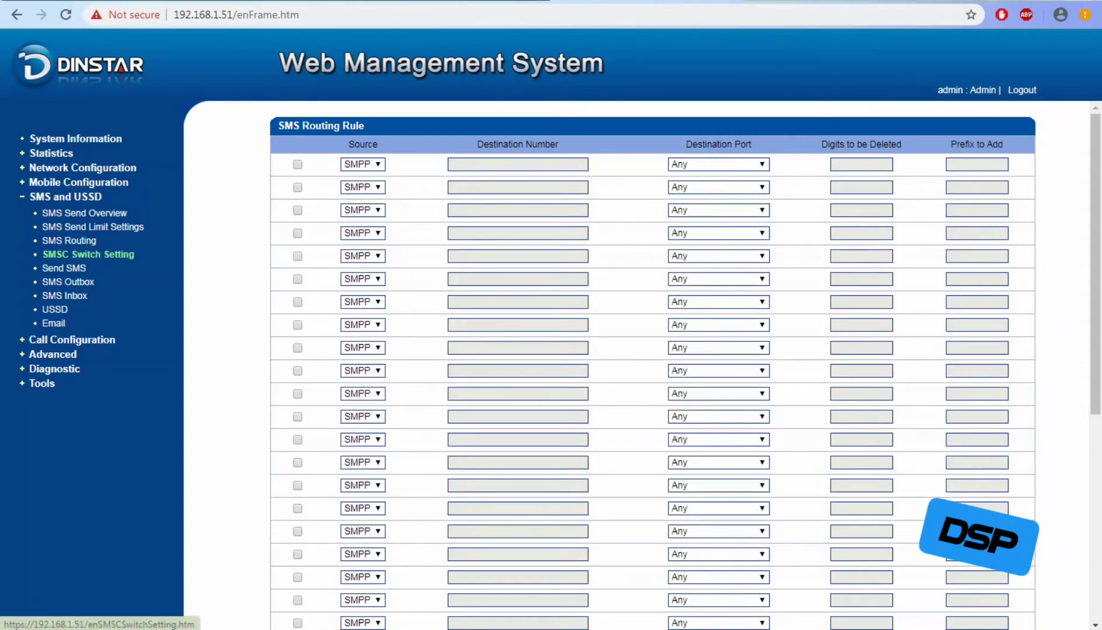
left_click(87, 254)
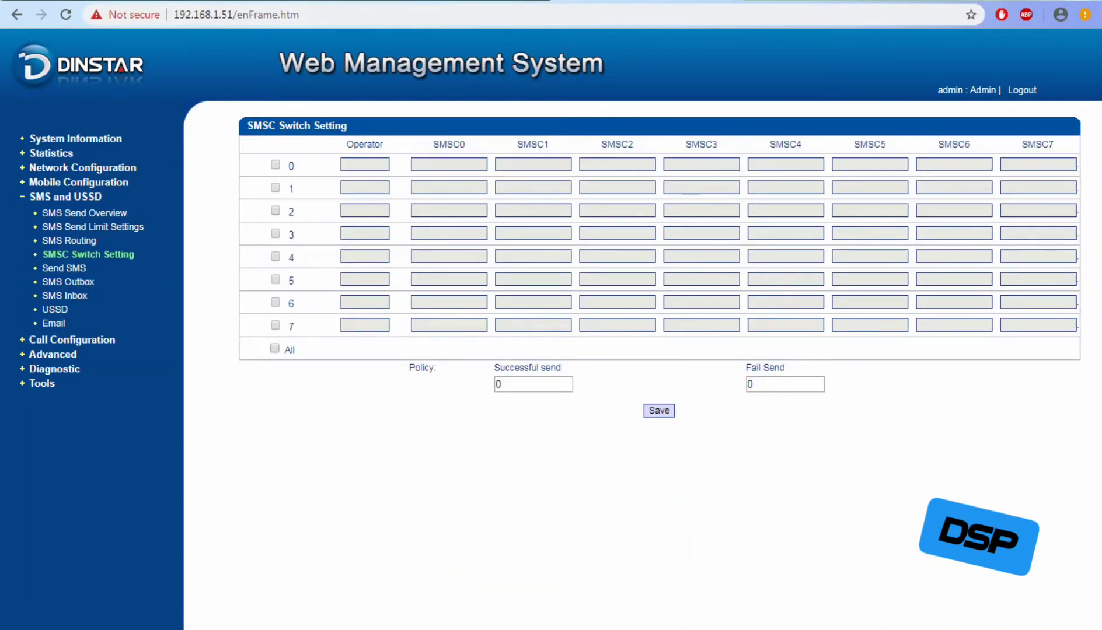
left_click_drag(409, 367, 779, 383)
left_click(835, 395)
Toggle row 0's operator and SMSC fields on and back off, then go to Send SMS.
left_click(275, 165)
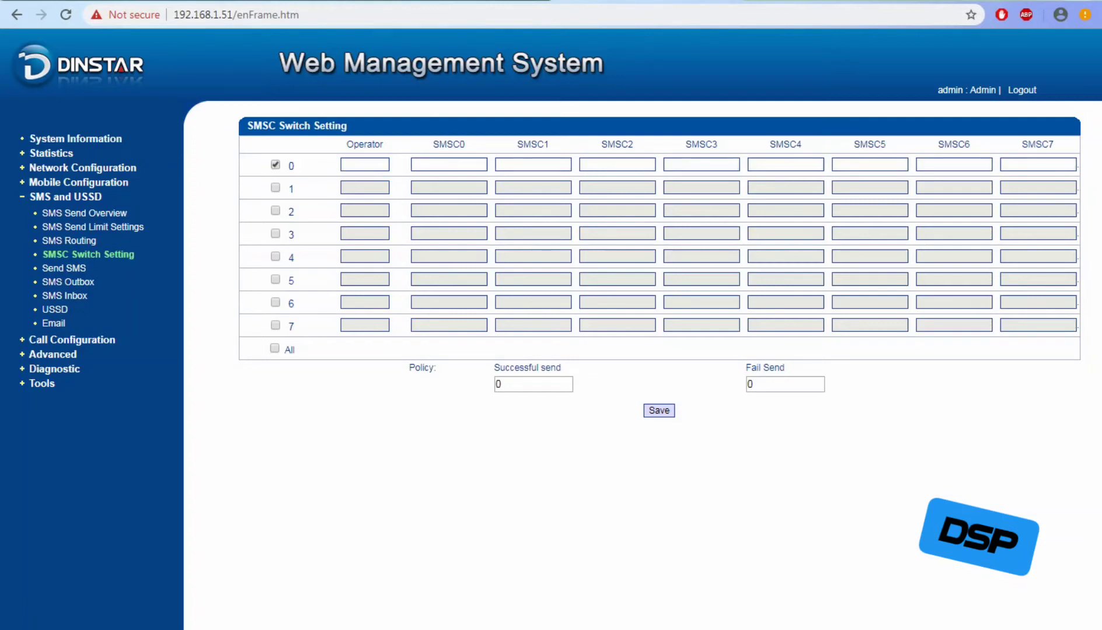
left_click(276, 165)
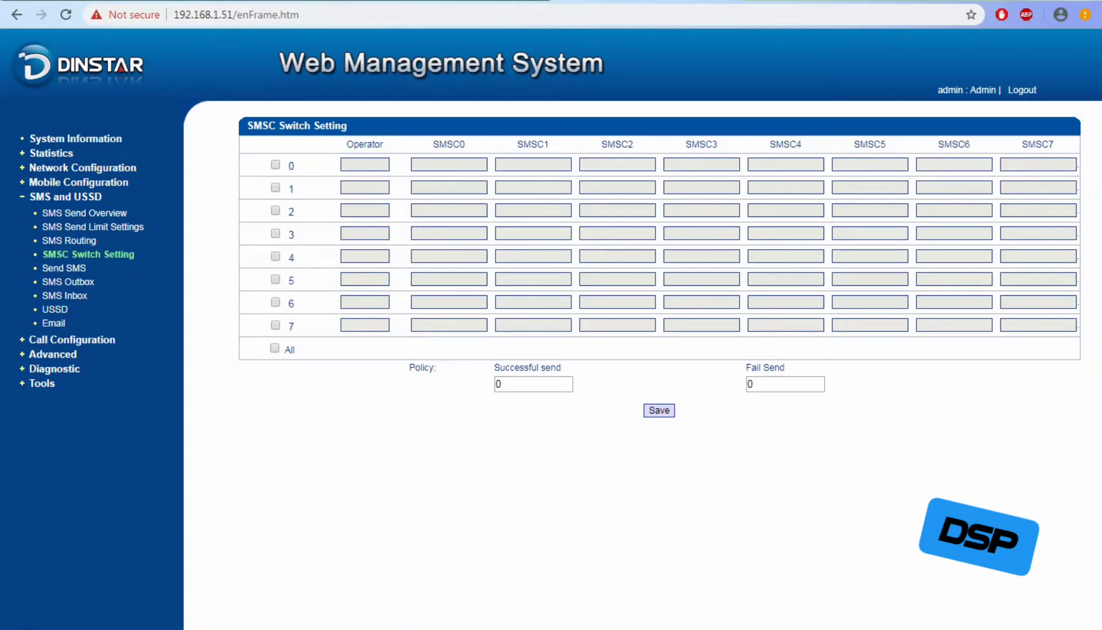
left_click(64, 268)
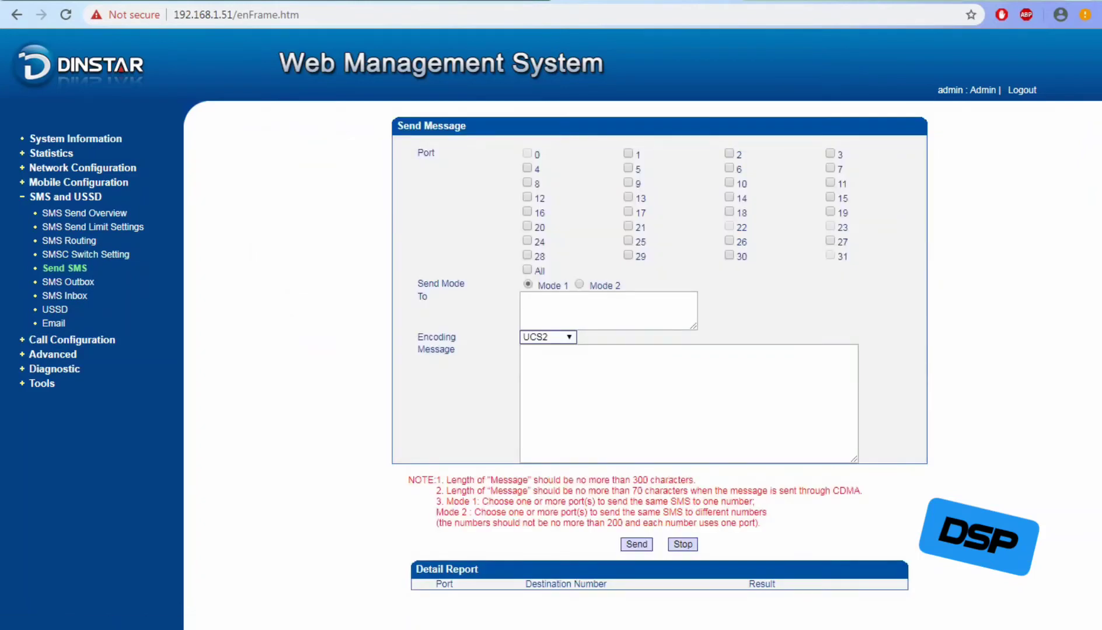
Enter the recipient's phone number in the To field, correcting a mistyped first attempt.
left_click(608, 310)
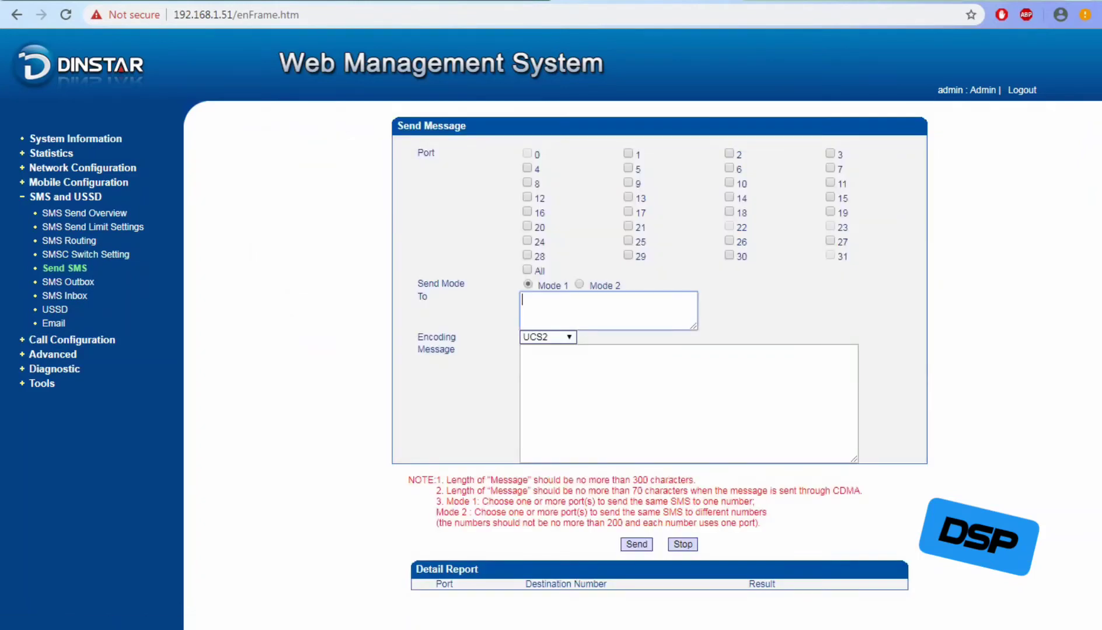
type("8870888")
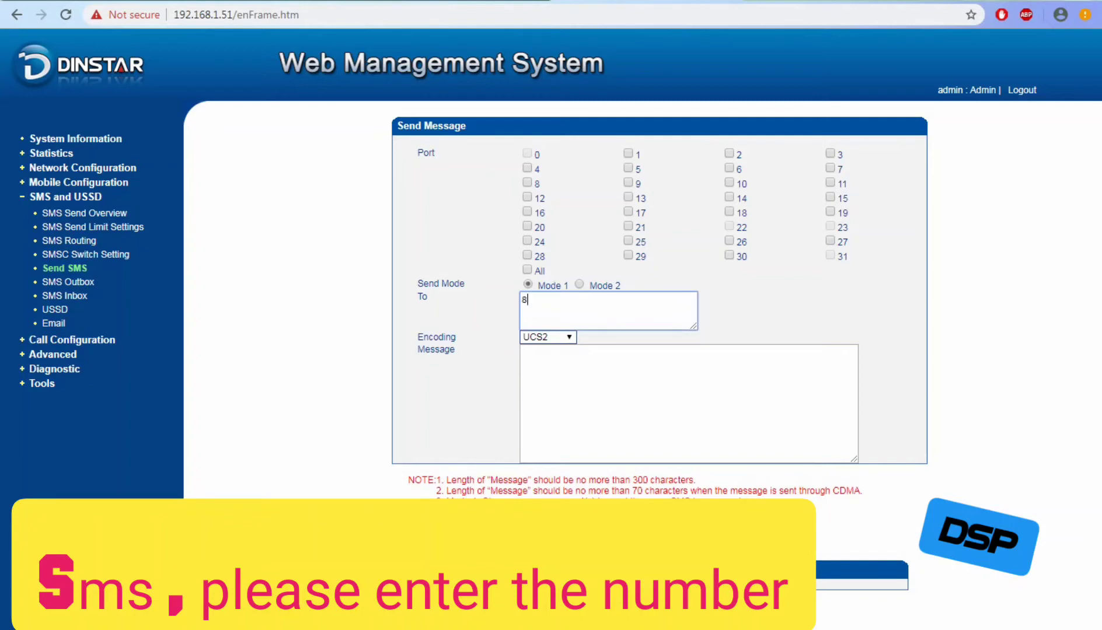
key("BackSpace")
key("BackSpace")
key("BackSpace")
key("BackSpace")
key("BackSpace")
key("BackSpace")
key("BackSpace")
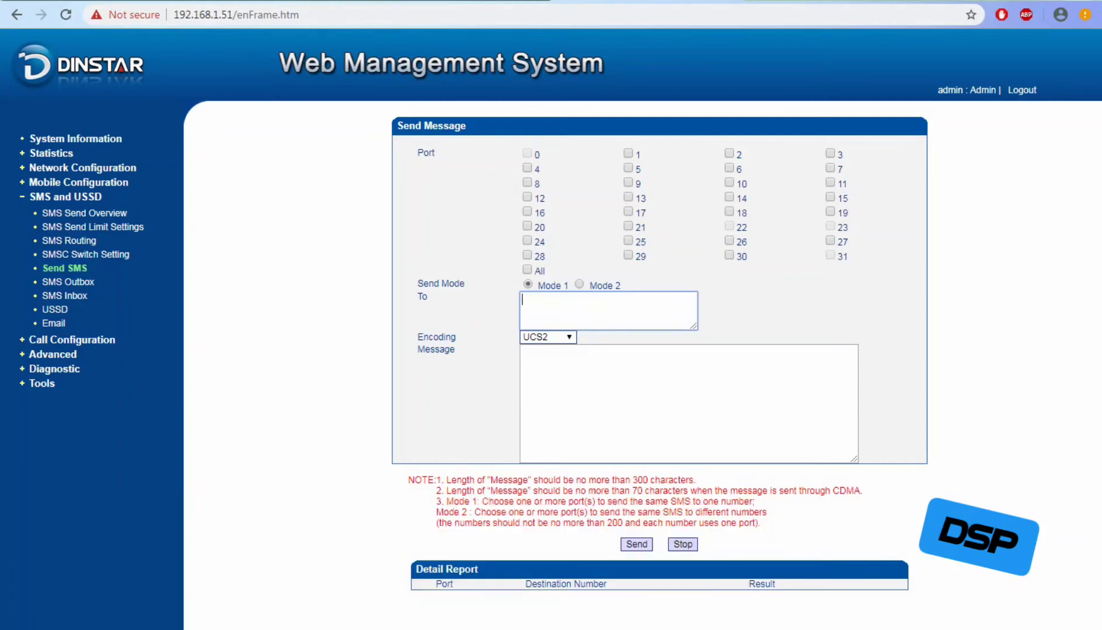
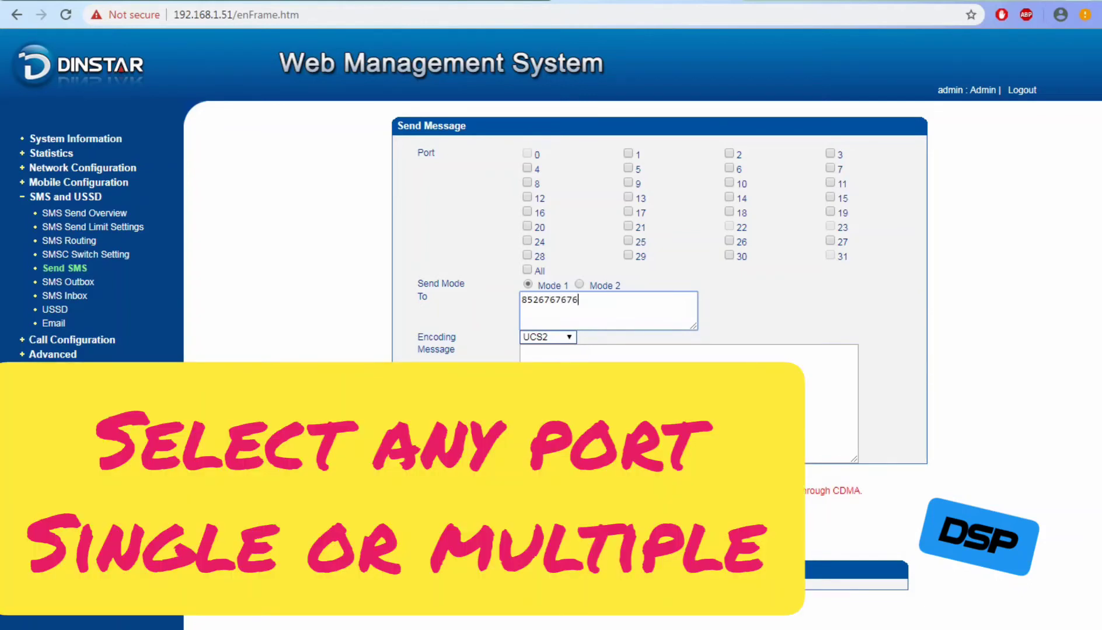
Keep UCS2 encoding and Mode 1 sending after briefly trying Mode 2.
left_click(548, 337)
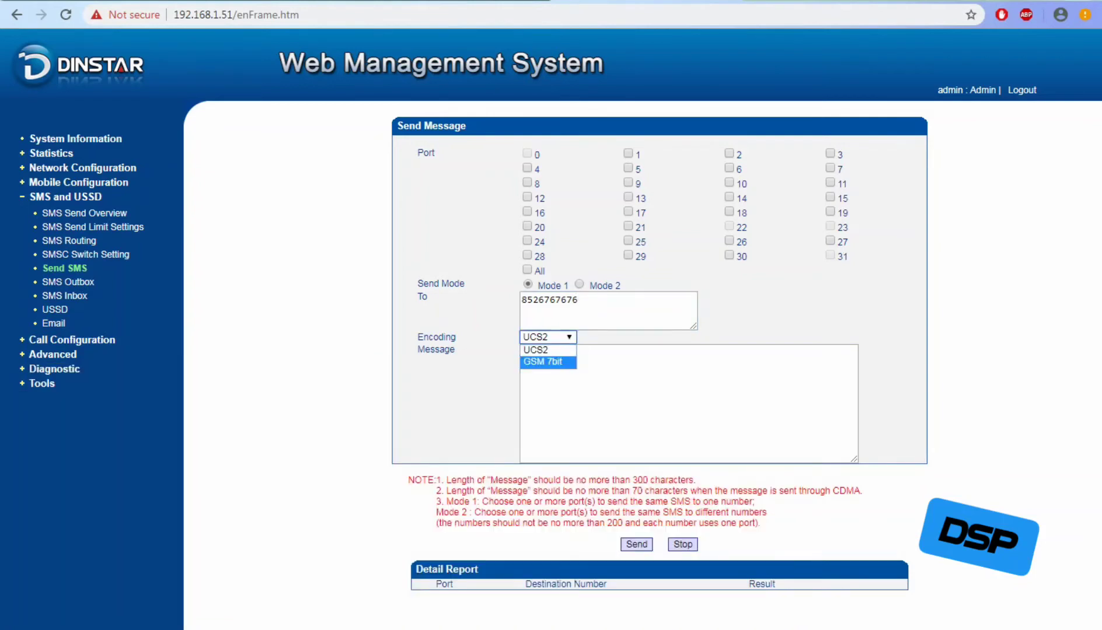
left_click(618, 385)
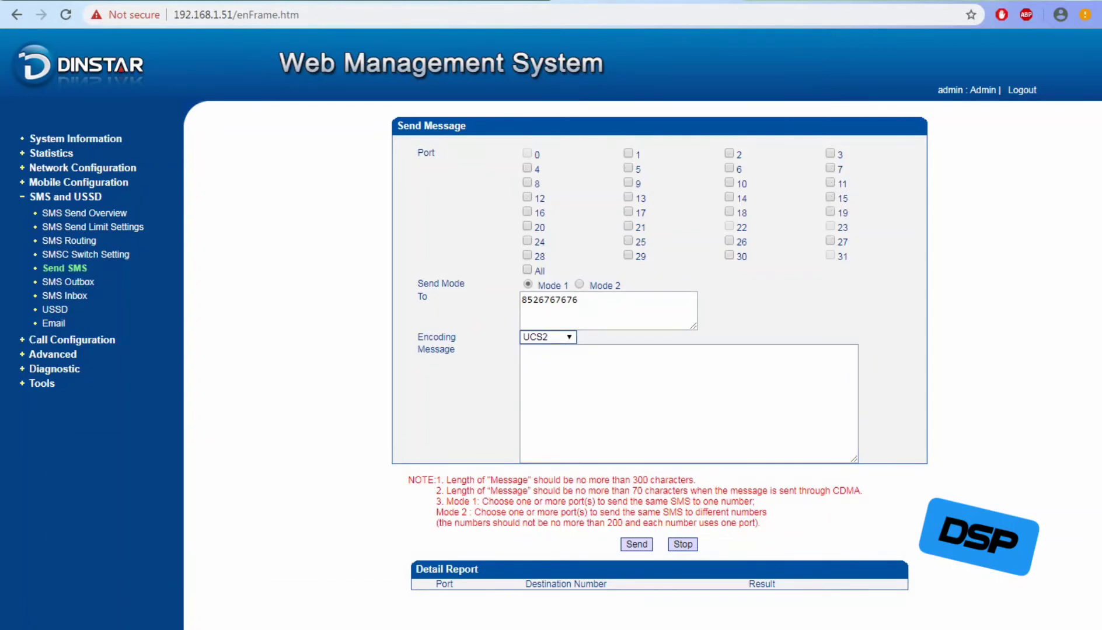
left_click(579, 284)
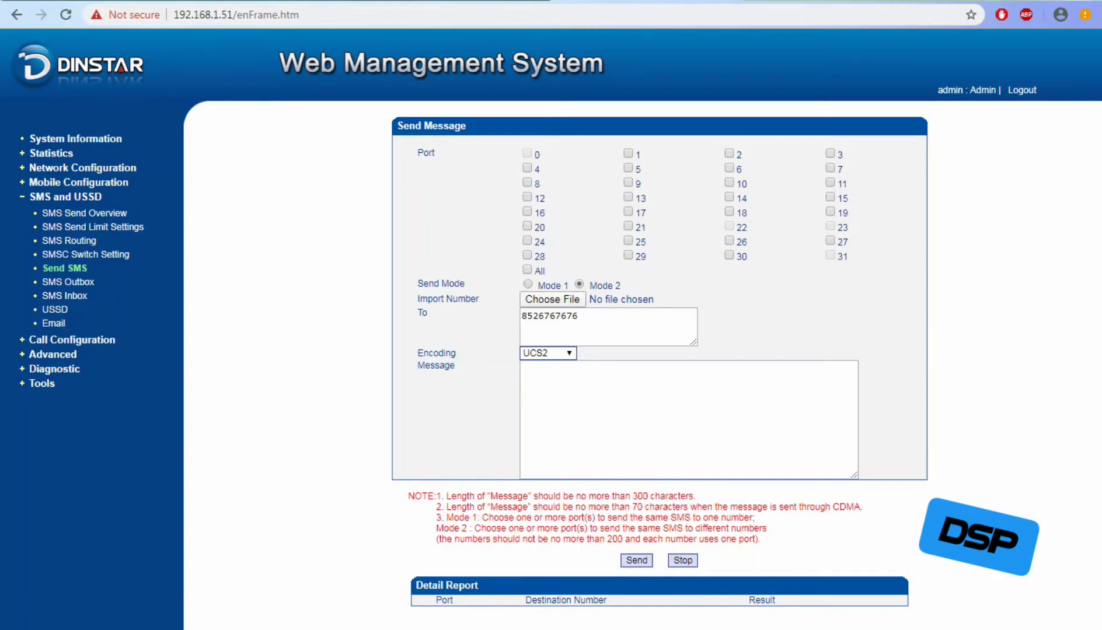
left_click(528, 285)
left_click(524, 352)
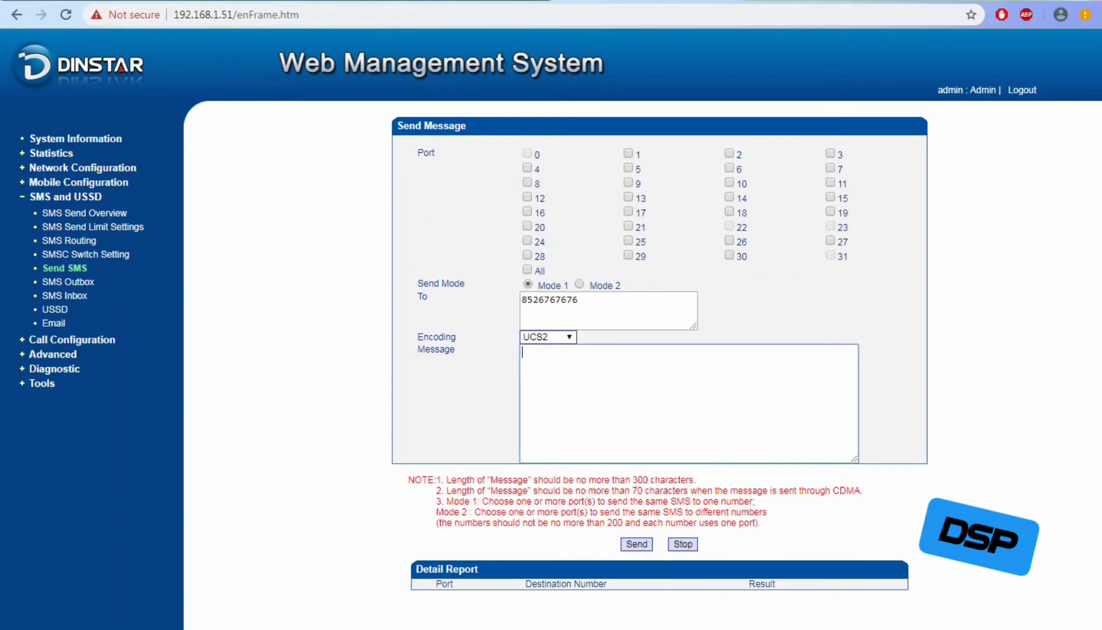
Type a short greeting ending with 'Dinstar SMS CHECKING' into the Message box.
type("hi this is JO,dINSTAR")
key("BackSpace")
key("BackSpace")
key("BackSpace")
key("BackSpace")
key("BackSpace")
key("BackSpace")
key("BackSpace")
type("Dinstar ")
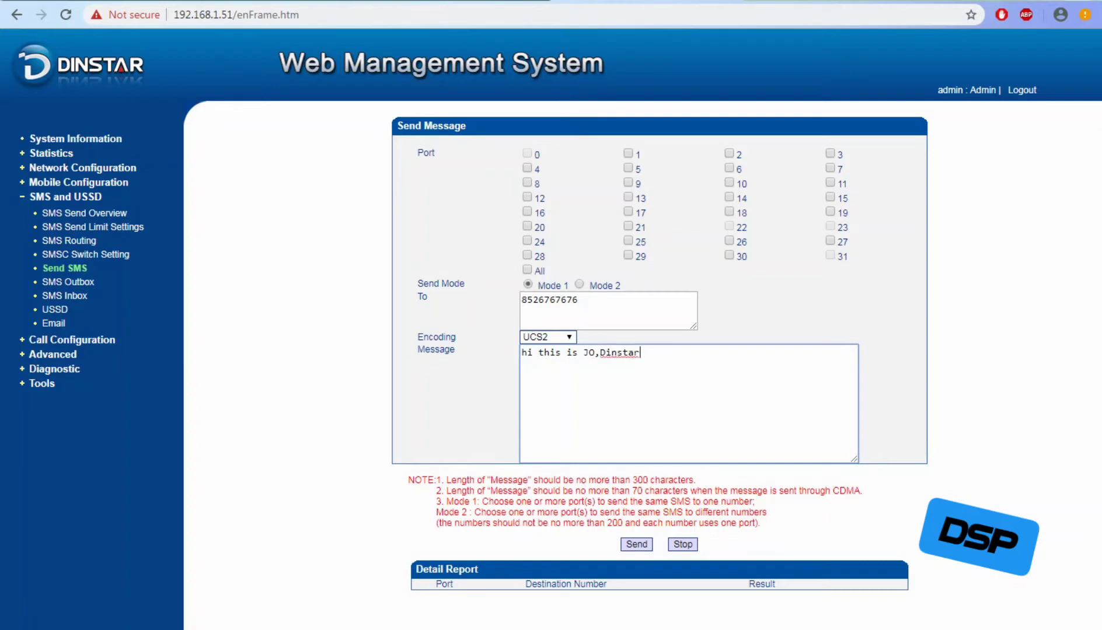
type("sms")
key("BackSpace")
key("BackSpace")
key("BackSpace")
key("BackSpace")
type("SMS CHECKING")
Add the Notepad note 'SMS SENG WITH EXAMPLE ALSO', then minimize the notes.
double_click(550, 300)
key("alt+Tab")
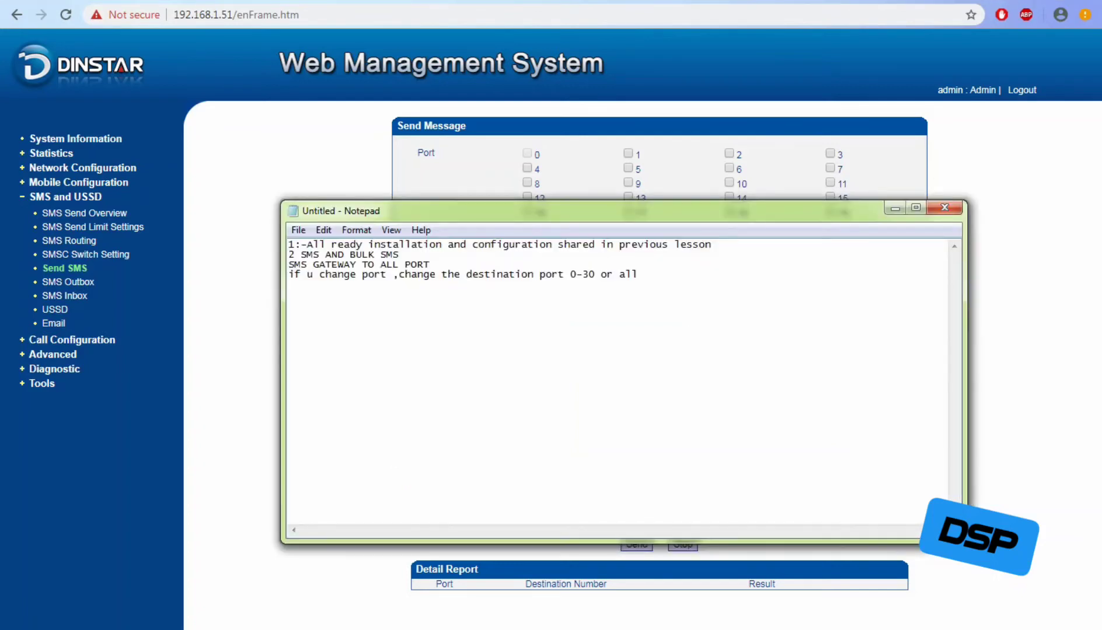
type("SMS SENG WITH EG ALSO")
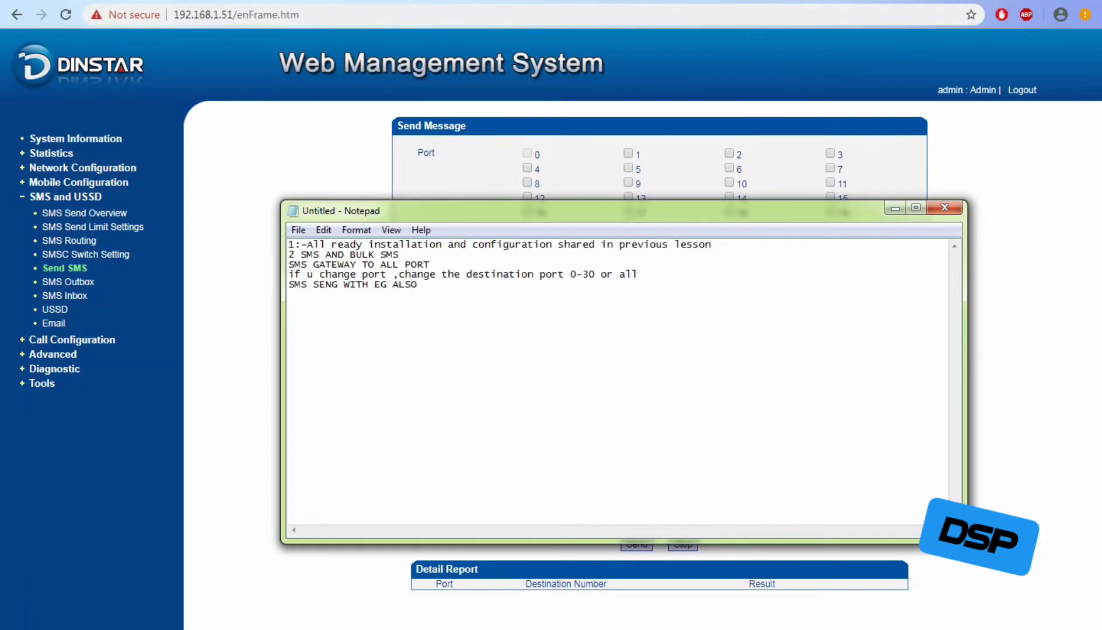
key("BackSpace")
type("XAMPLE")
left_click(895, 208)
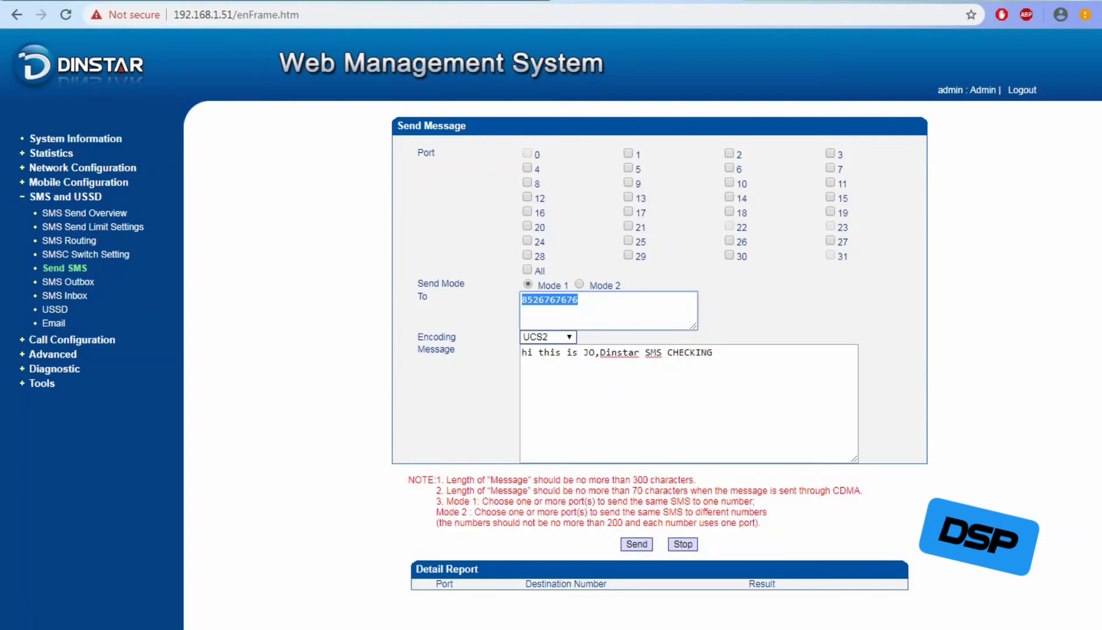
Keep UCS2 encoding and highlight the 300/70-character length notes and Mode 1/Mode 2 explanations.
left_click(548, 338)
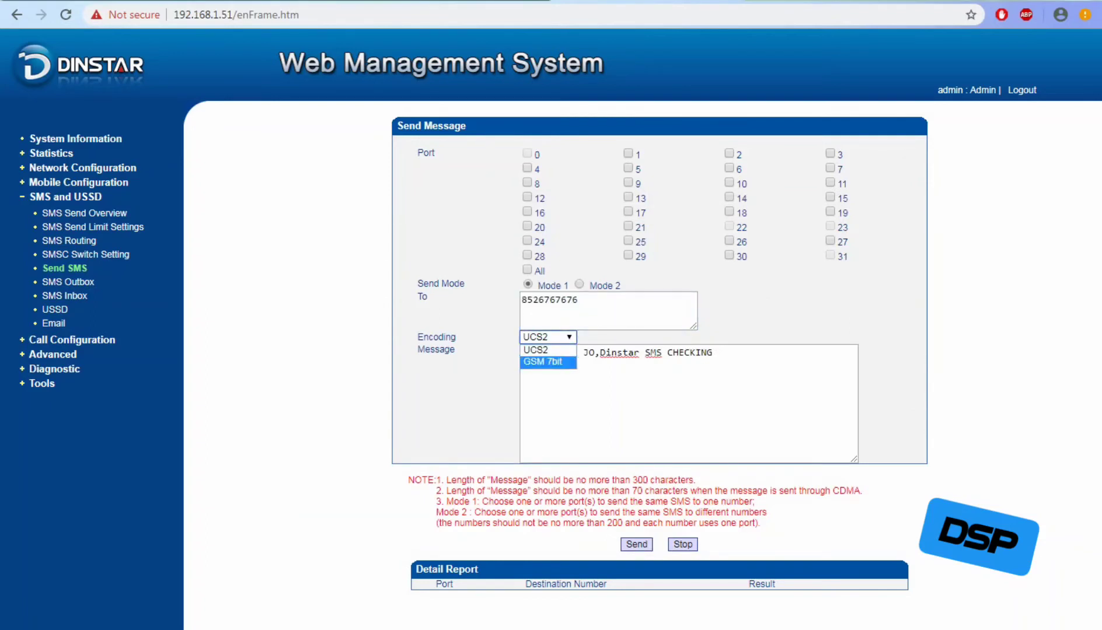
left_click(544, 350)
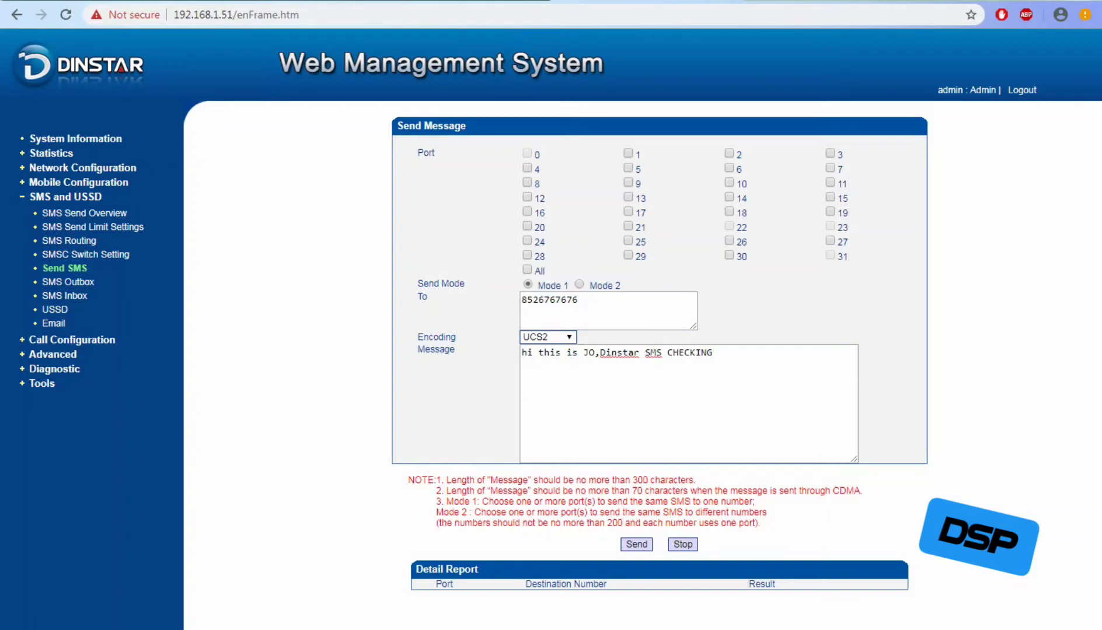
left_click_drag(443, 480, 695, 481)
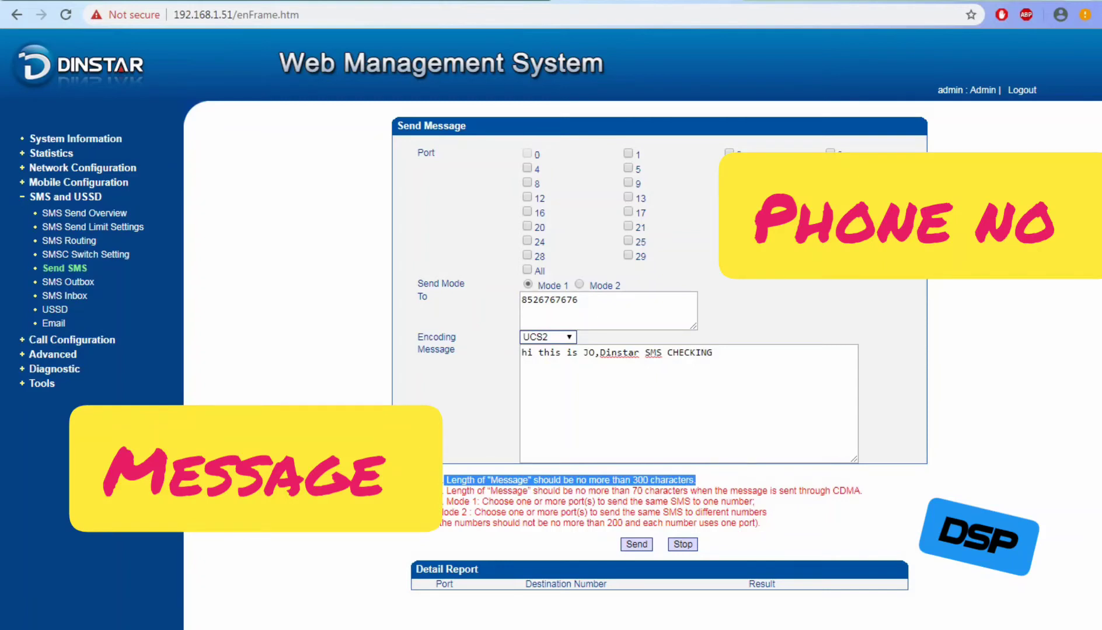
left_click_drag(445, 491, 707, 491)
left_click_drag(755, 502, 862, 491)
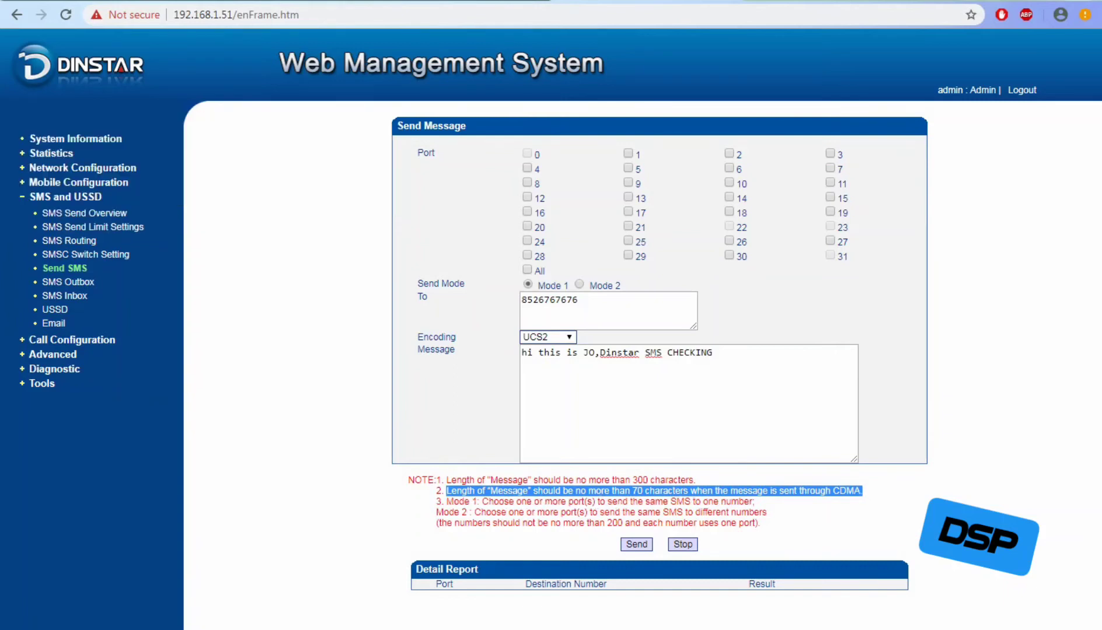
left_click_drag(445, 502, 754, 502)
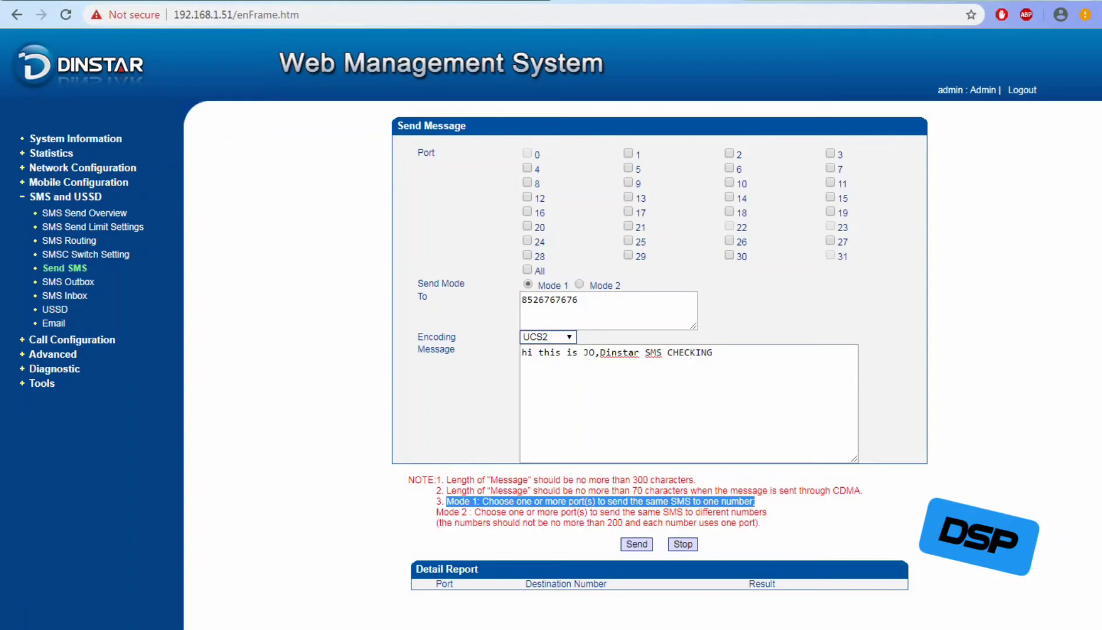
left_click_drag(434, 512, 760, 522)
left_click(761, 523)
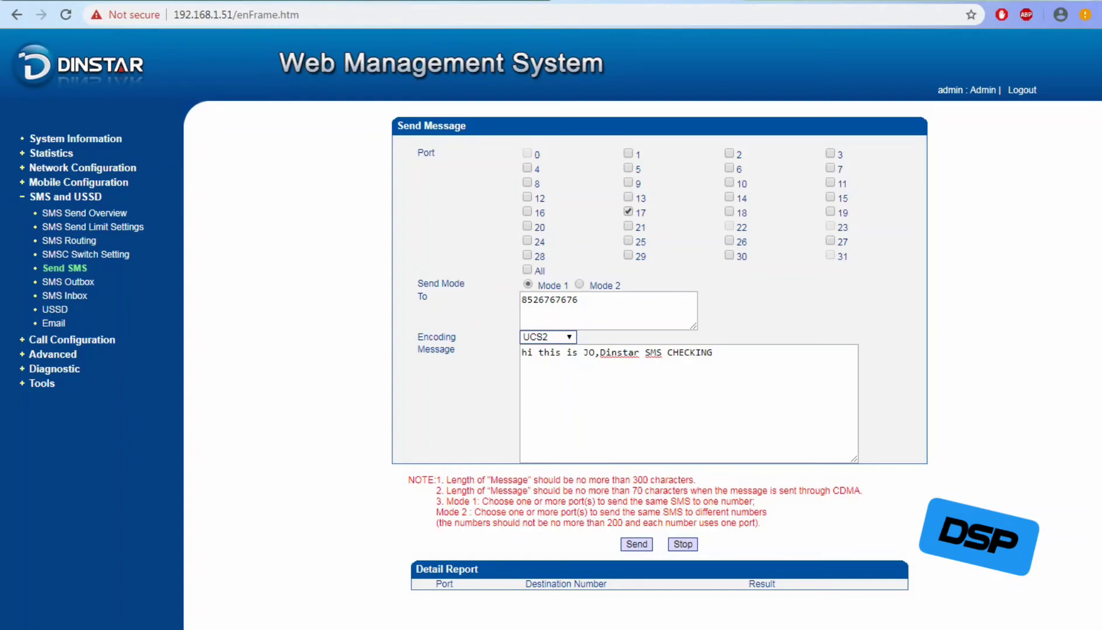
Add port 4 and send the test message, with the Detail Report showing Sent Successfully.
left_click(527, 168)
left_click(636, 545)
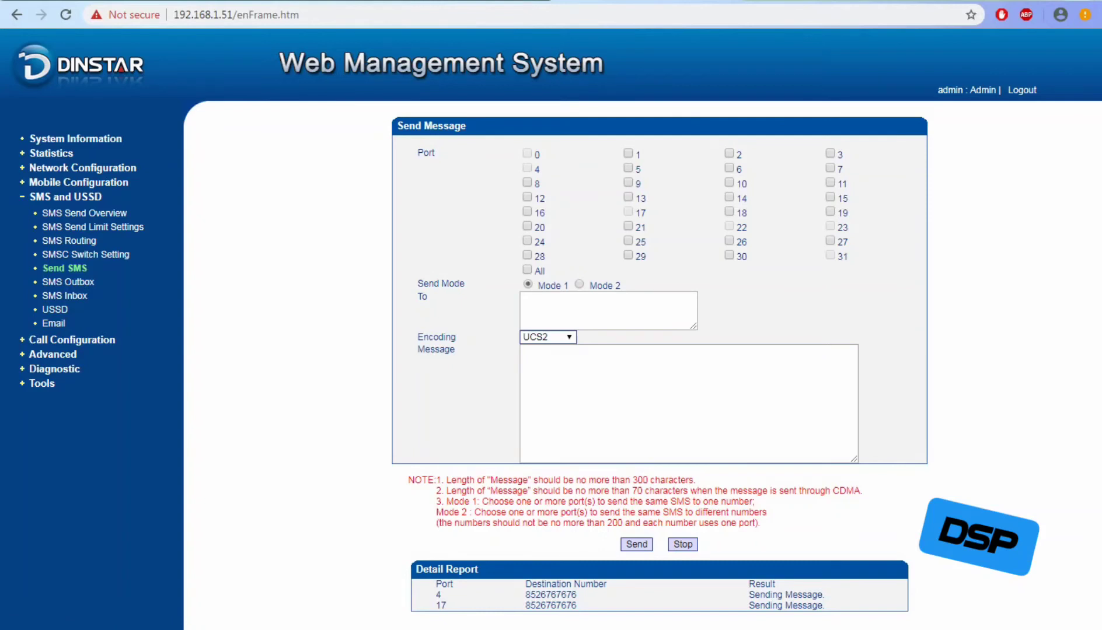
left_click_drag(435, 585, 470, 587)
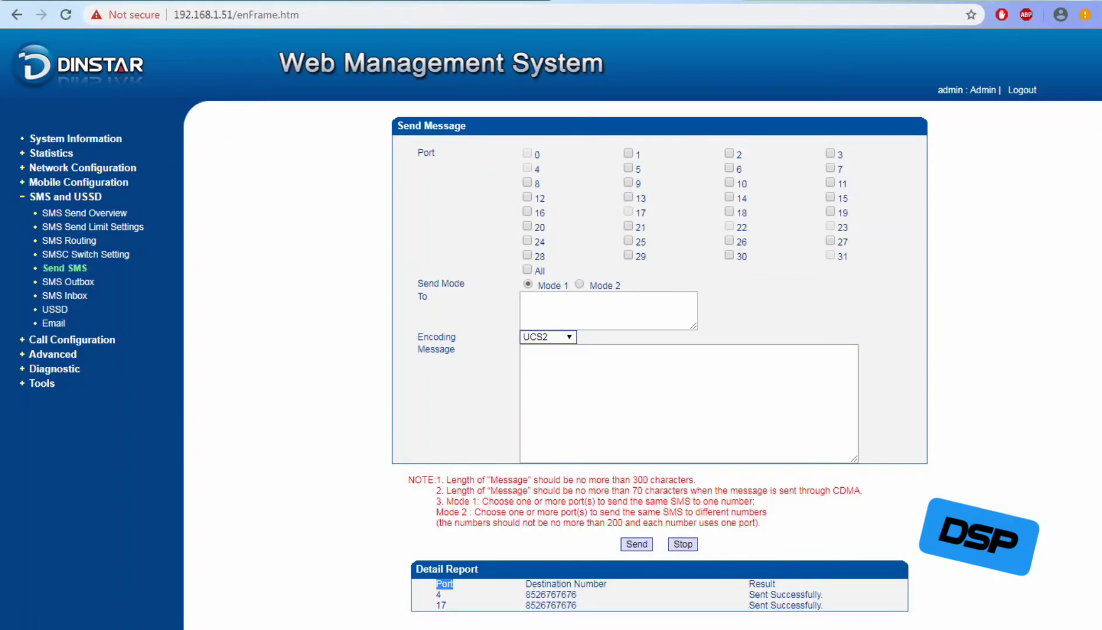
left_click(470, 588)
Send a short greeting to the same number from ports 11, 18 and 26, then tick All.
left_click(729, 211)
left_click(830, 182)
left_click(608, 310)
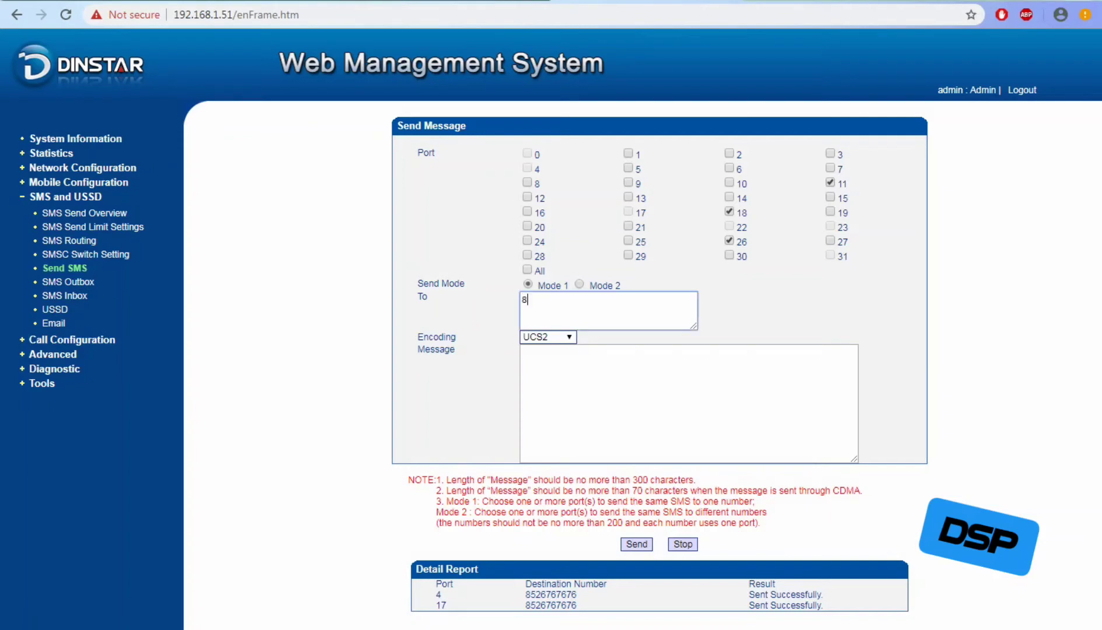
left_click(688, 403)
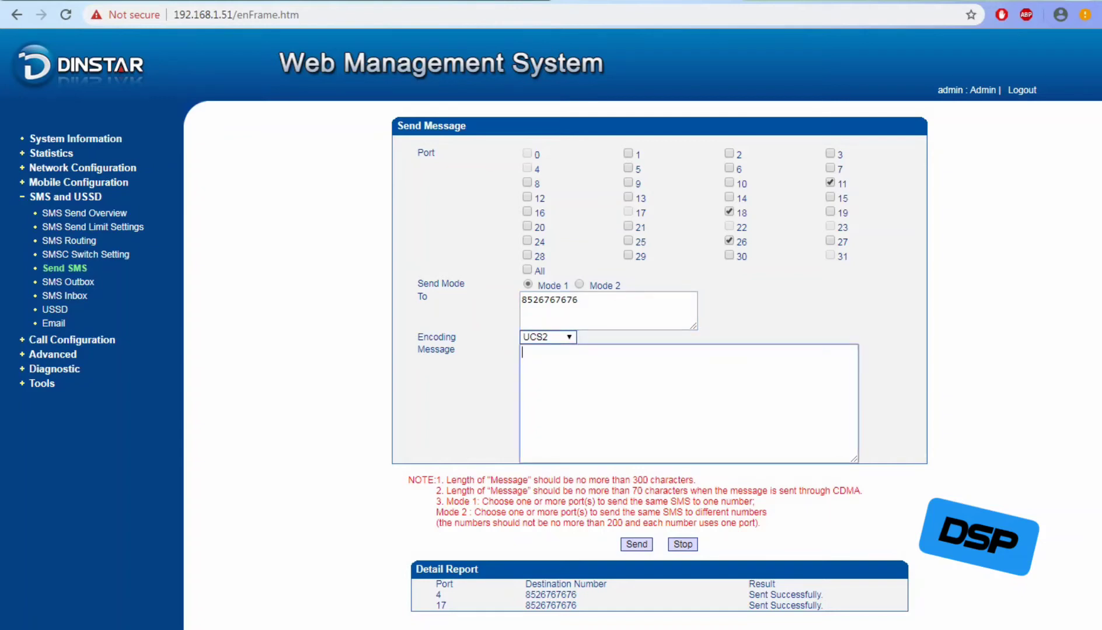
type("HI JO DINSTAR")
left_click(636, 544)
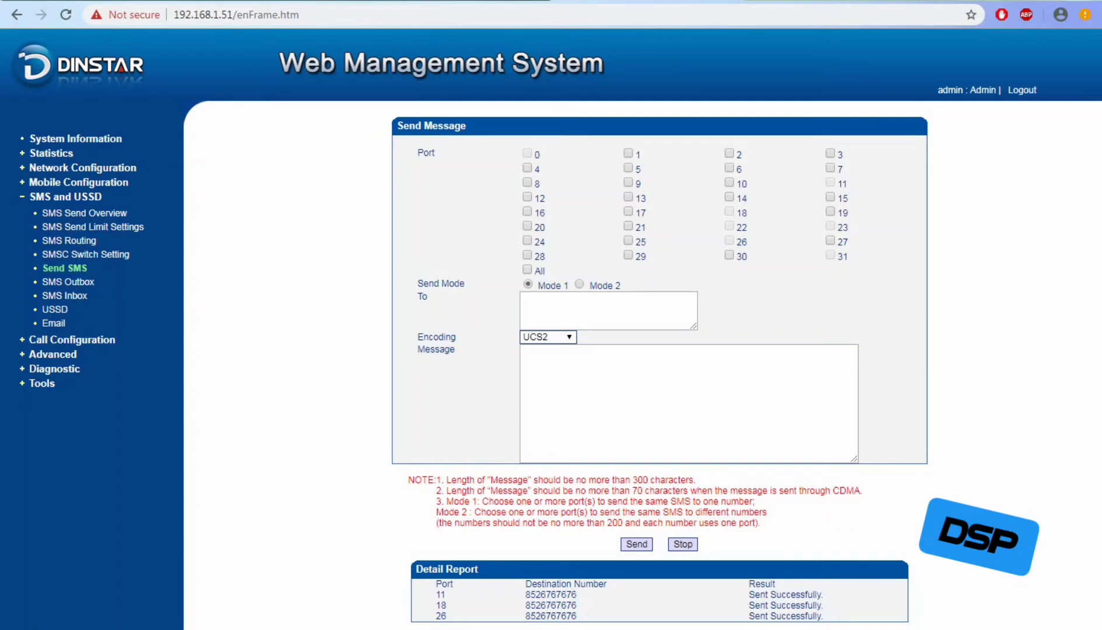
left_click(527, 269)
Add the note 'IF AM ENABLING ALL:- SAME SMS SEND TO ALL PORT TO SINGLE MOBILE NO'.
key("alt+Tab")
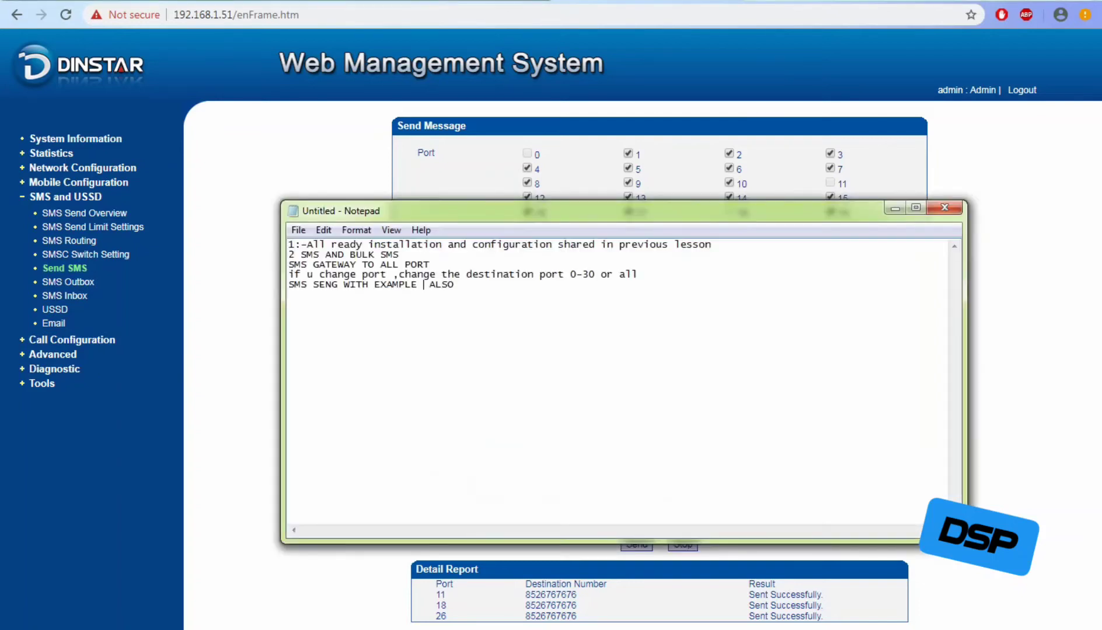
key("Return")
key("Return")
type("IF AM")
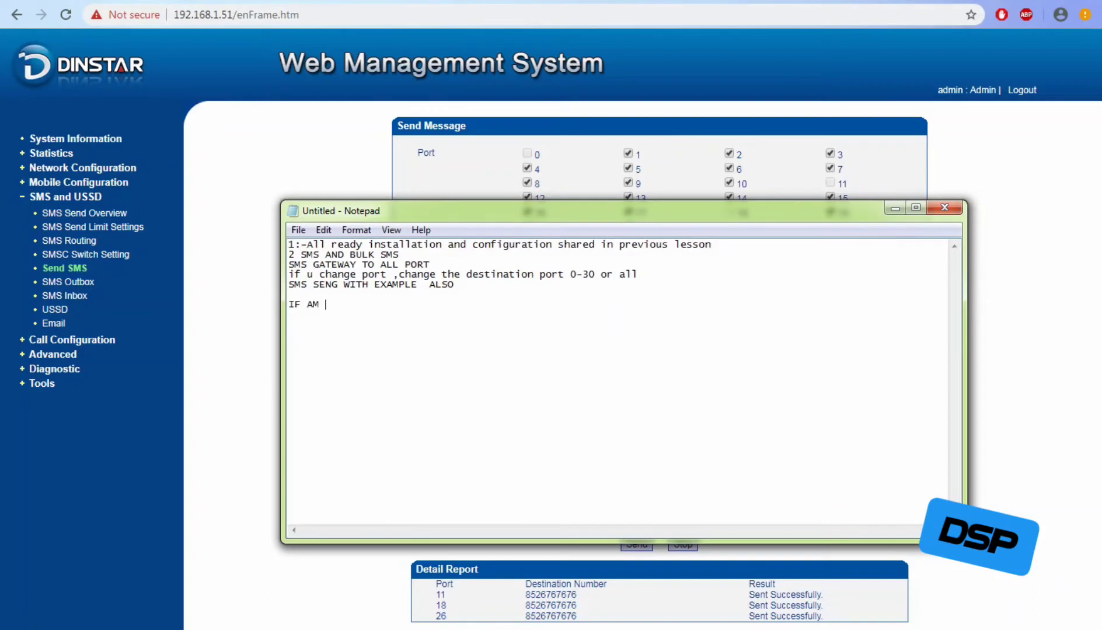
type(" ENABLI")
type("NG ALL")
type(":-")
type(" 0")
key("BackSpace")
type("SAME")
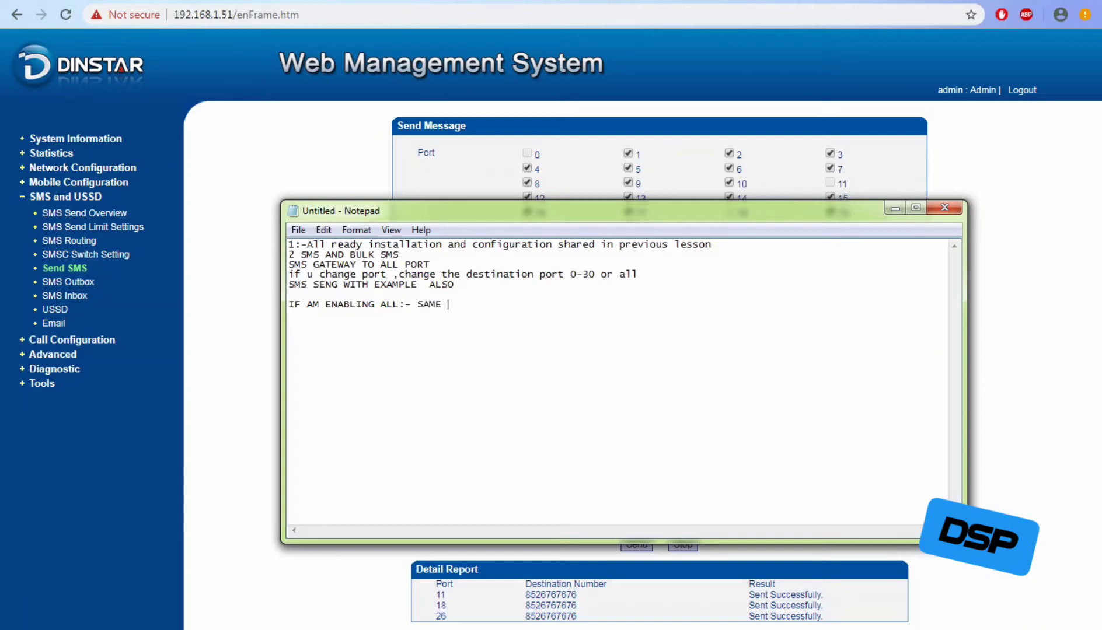
type(" SMS SEND TO ALL PORT")
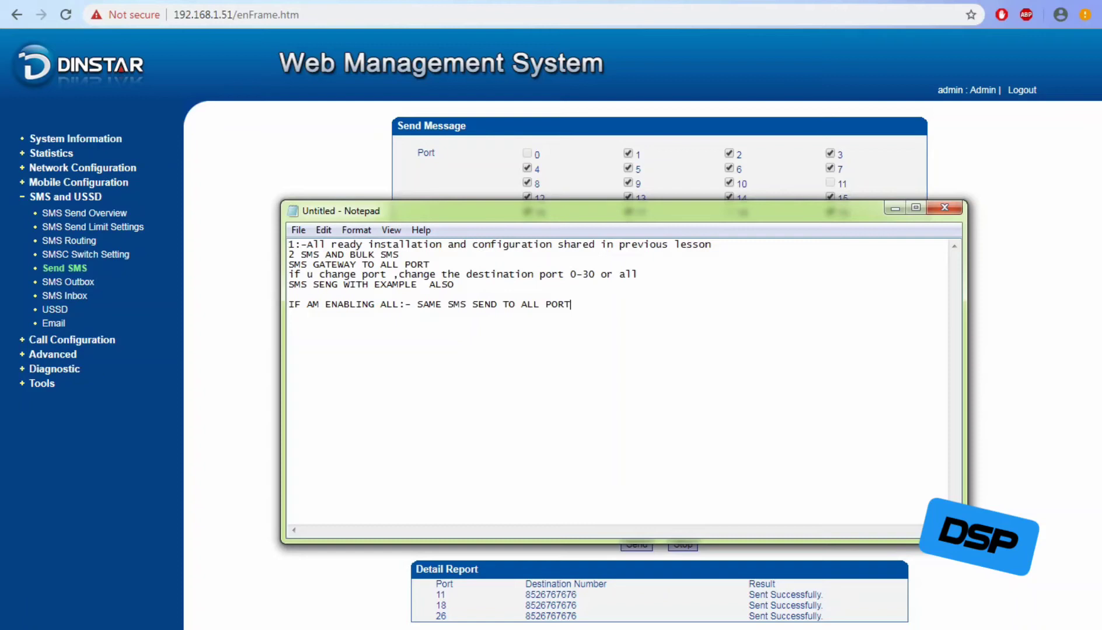
type("TO SINGLE MOBILE NO")
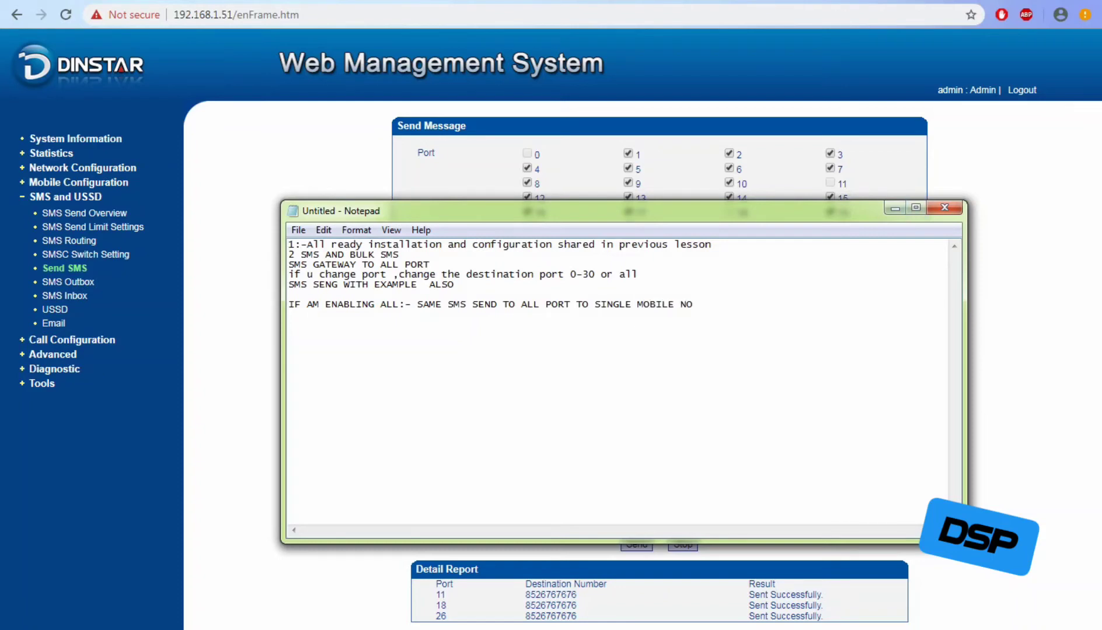
Untick All ports on the Send SMS form, then return to Notepad on a new line.
left_click(894, 208)
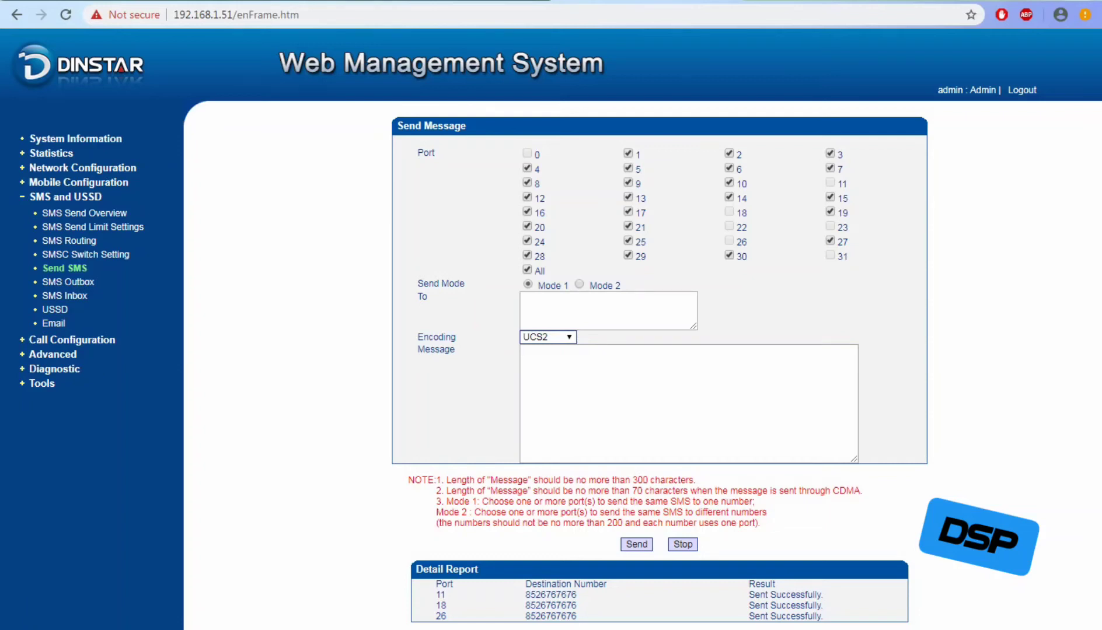
left_click(527, 270)
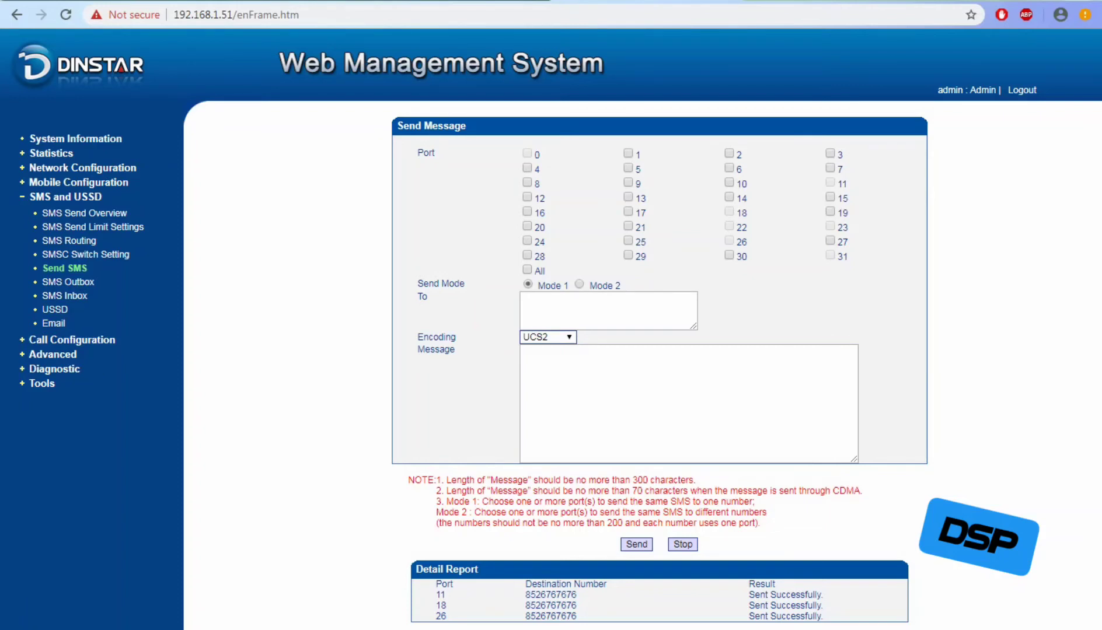
key("alt+Tab")
key("Return")
key("Return")
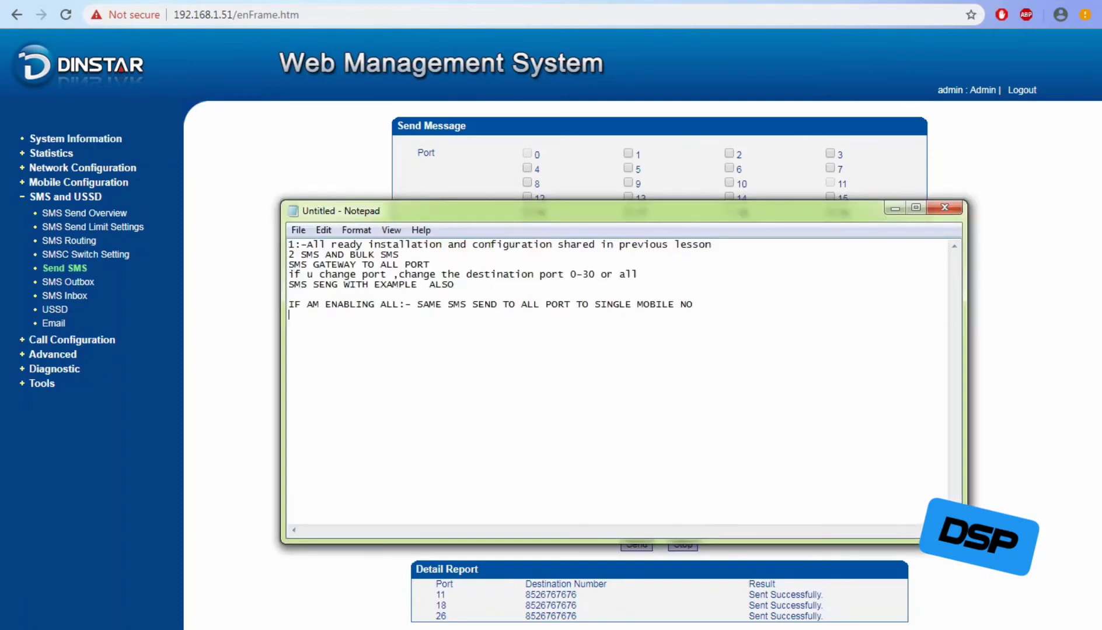
Type the Notepad note 'BULK SMS FOR ANY OFFER MESSAGE TO CUSTOMER'.
type("BULK SU")
key("BackSpace")
type("MS FOR ANY OFFER")
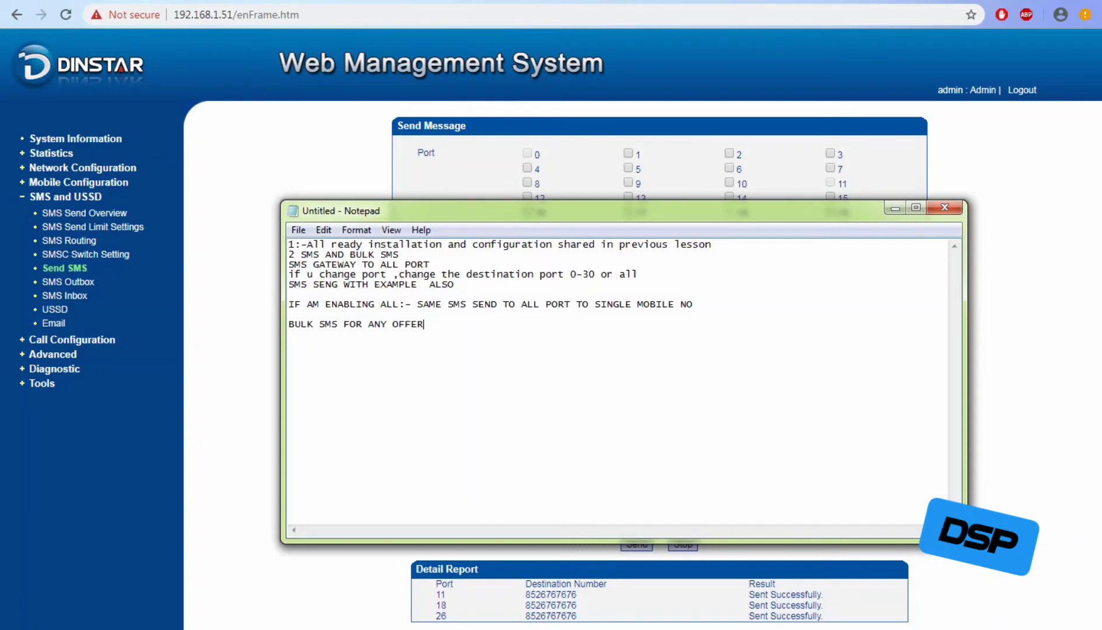
type(" T")
key("BackSpace")
type("MESSAGE T")
key("BackSpace")
type("TO CUSTOMER")
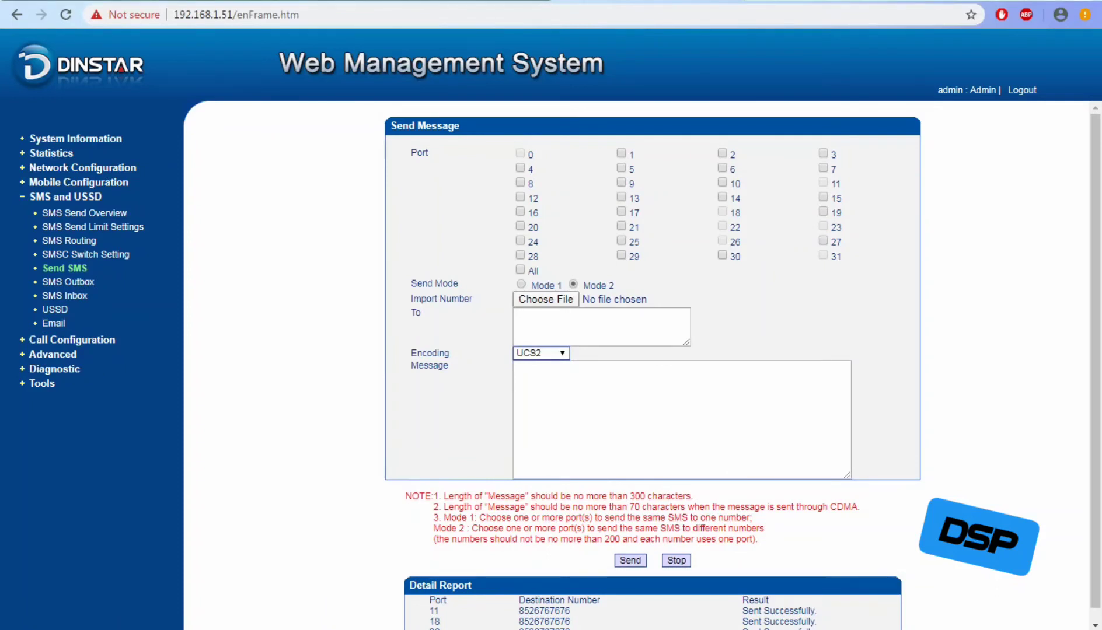
Browse Pictures, Downloads and Local Disks H:, G:, D:, C: for a number file to import.
left_click(545, 299)
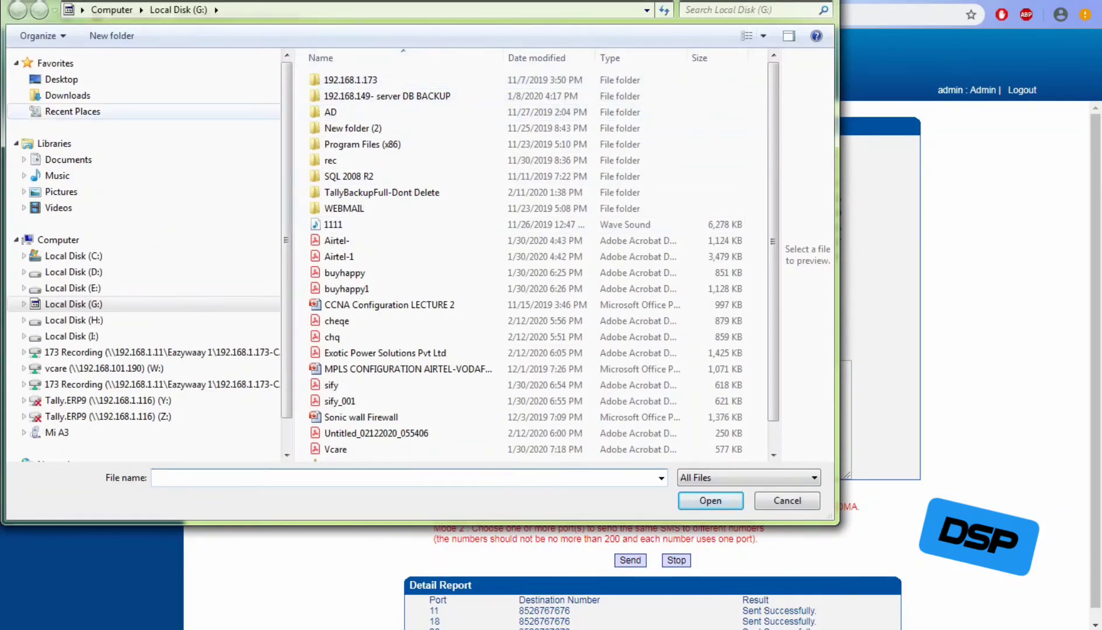
left_click(72, 111)
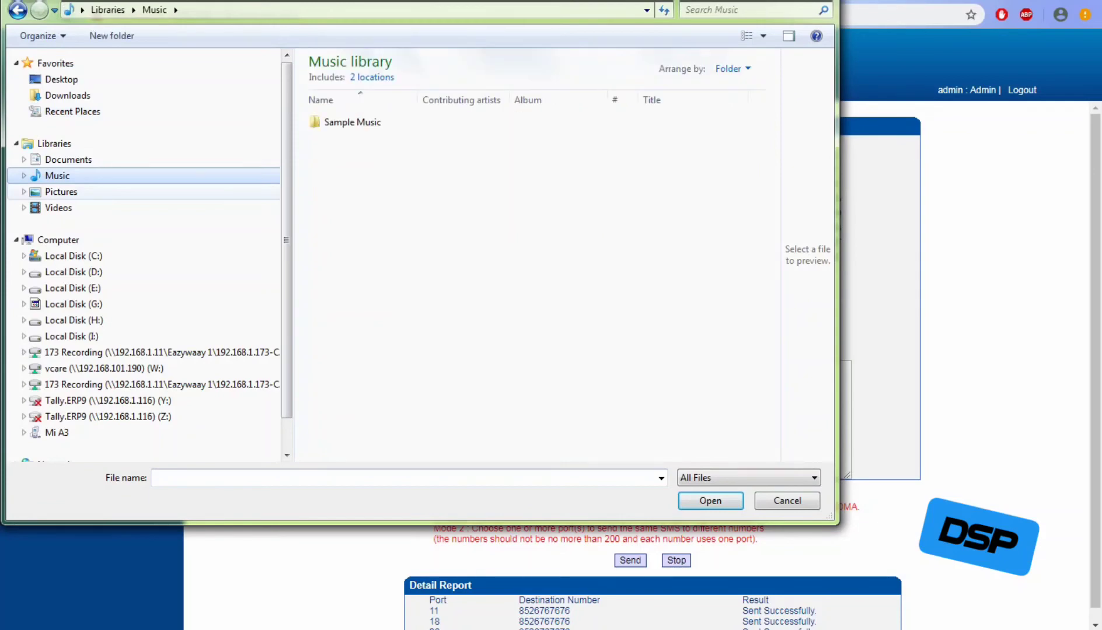
left_click(60, 192)
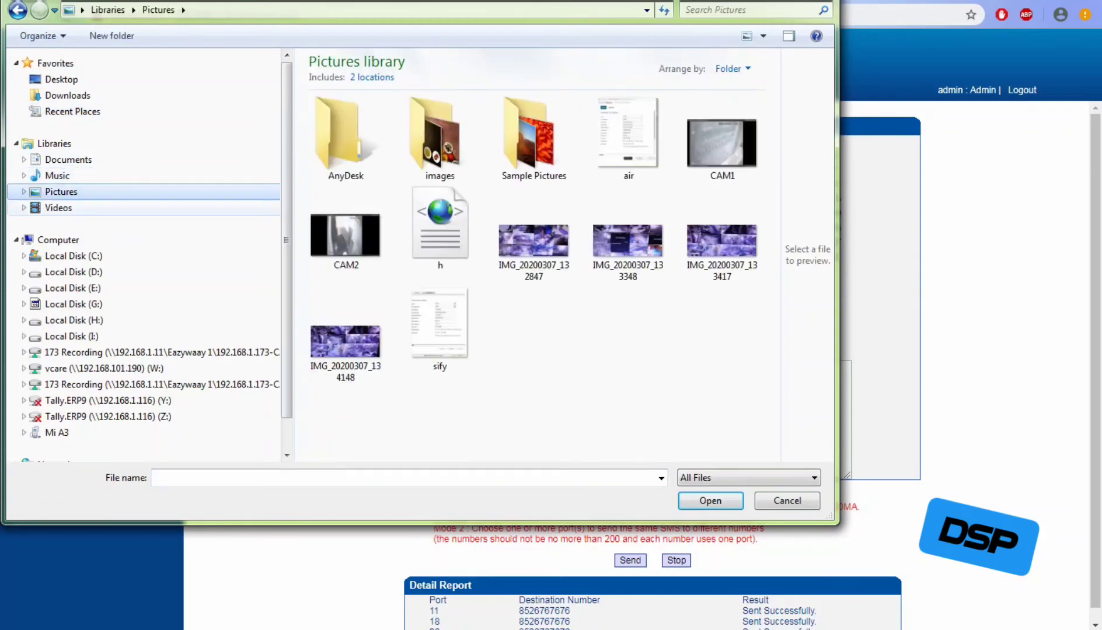
left_click(58, 208)
left_click(67, 95)
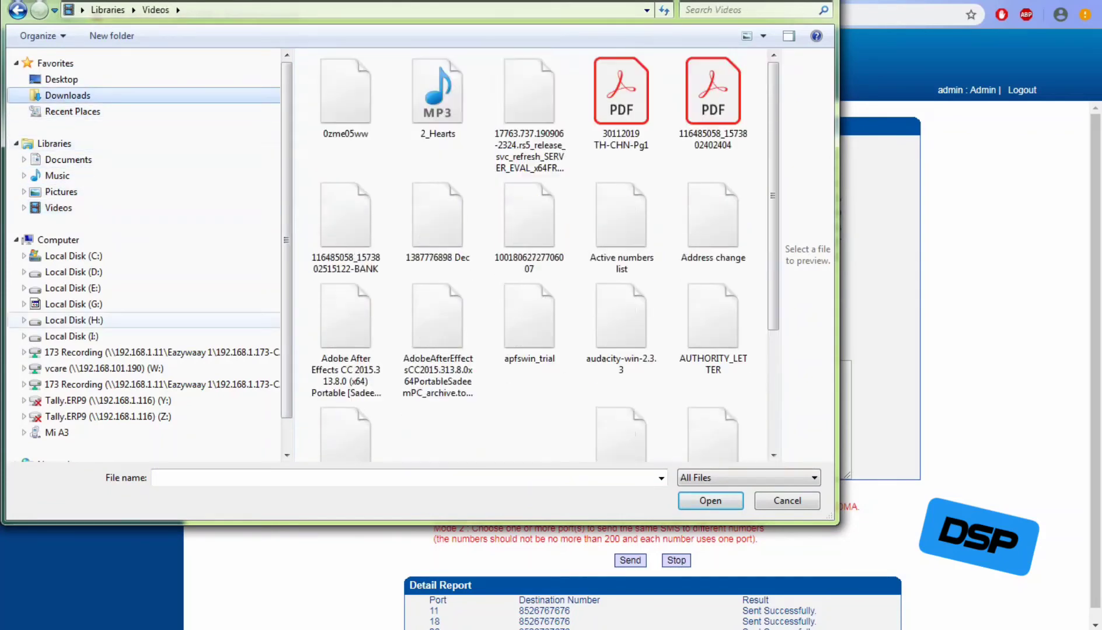
left_click(74, 320)
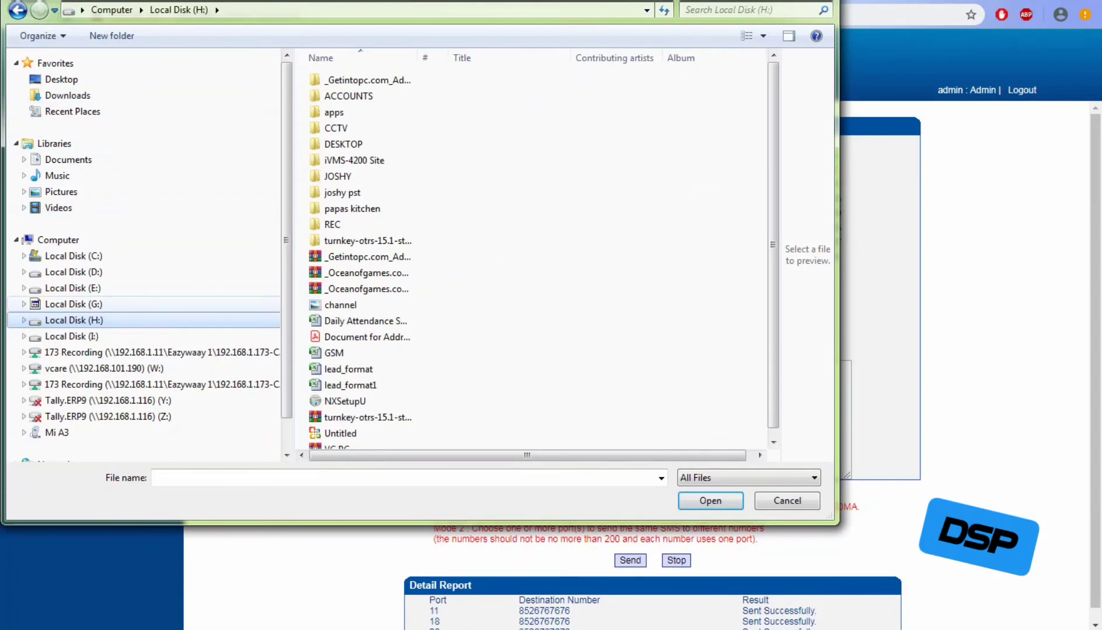
left_click(73, 304)
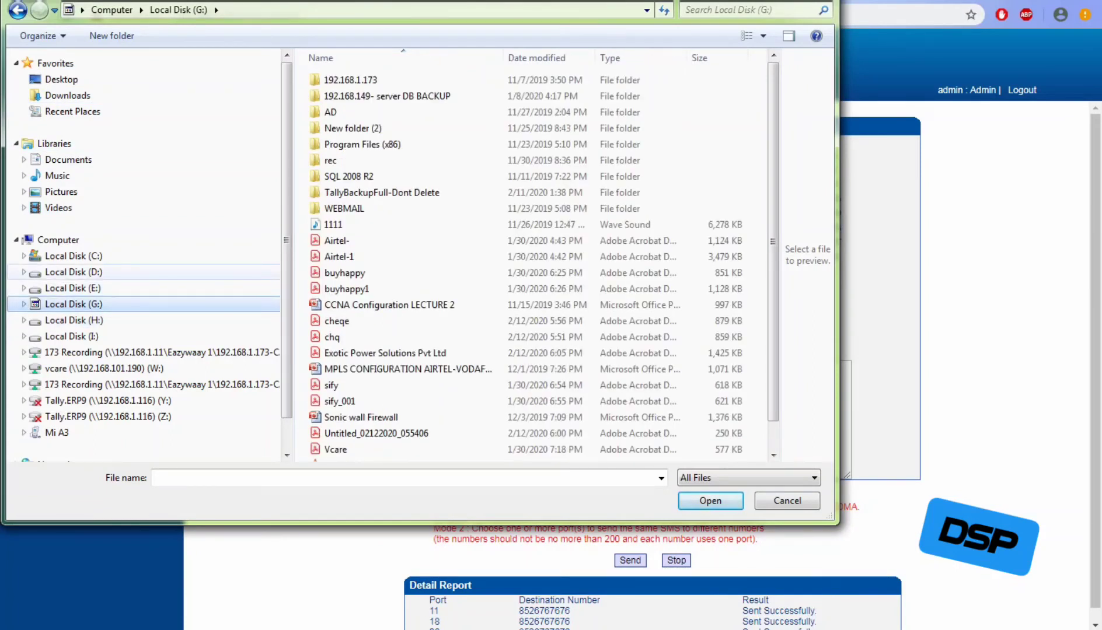
left_click(74, 272)
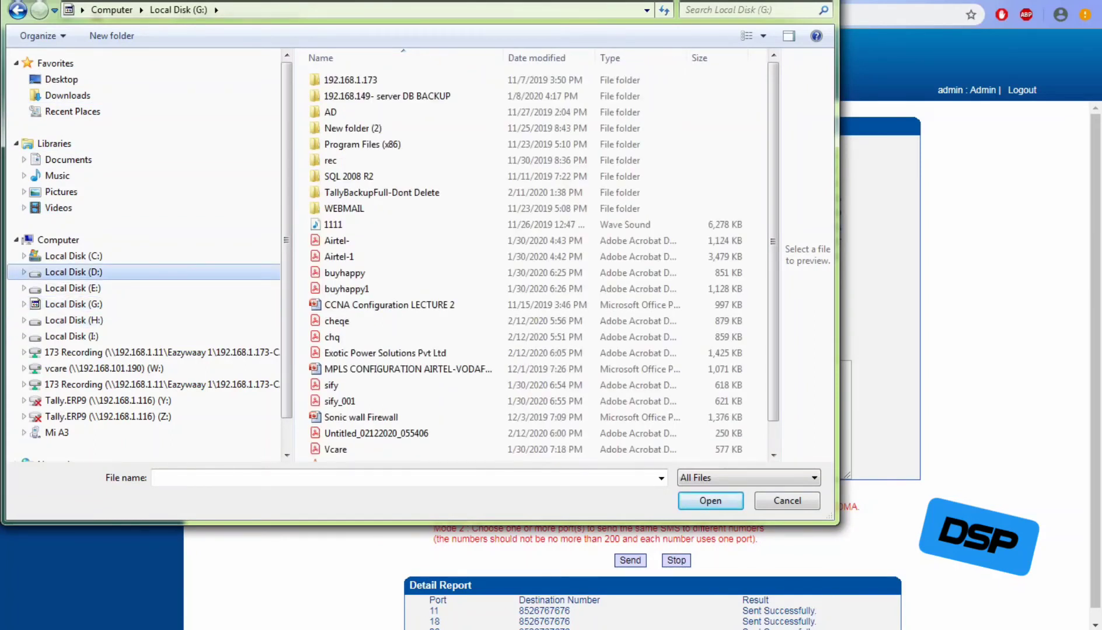
left_click(74, 257)
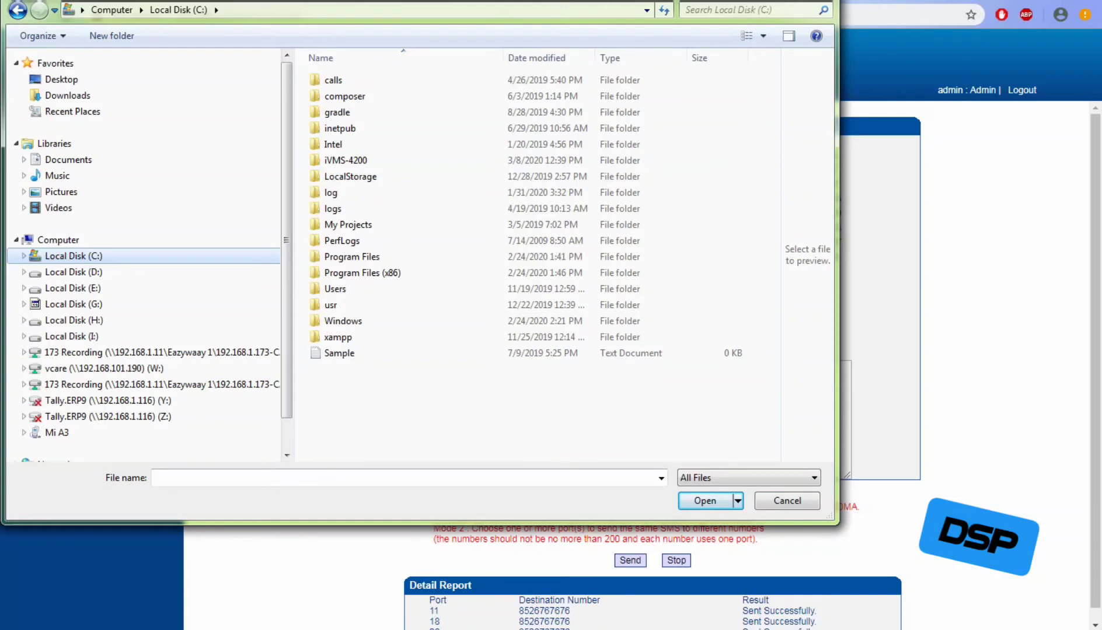
Check the allowed file types and cancel the file selection.
left_click(748, 478)
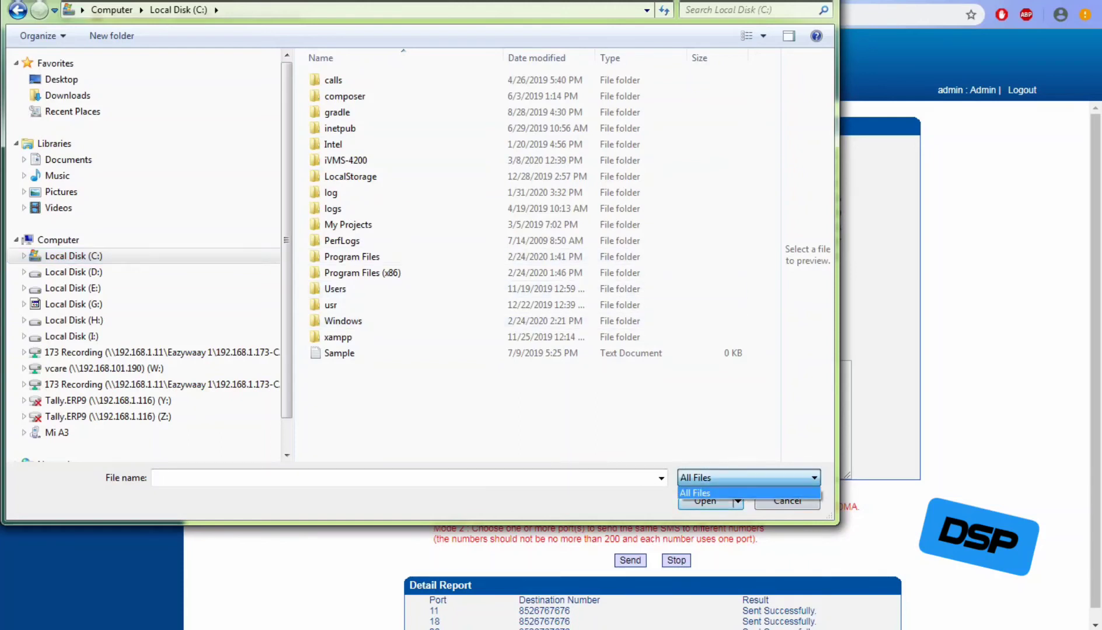
left_click(749, 493)
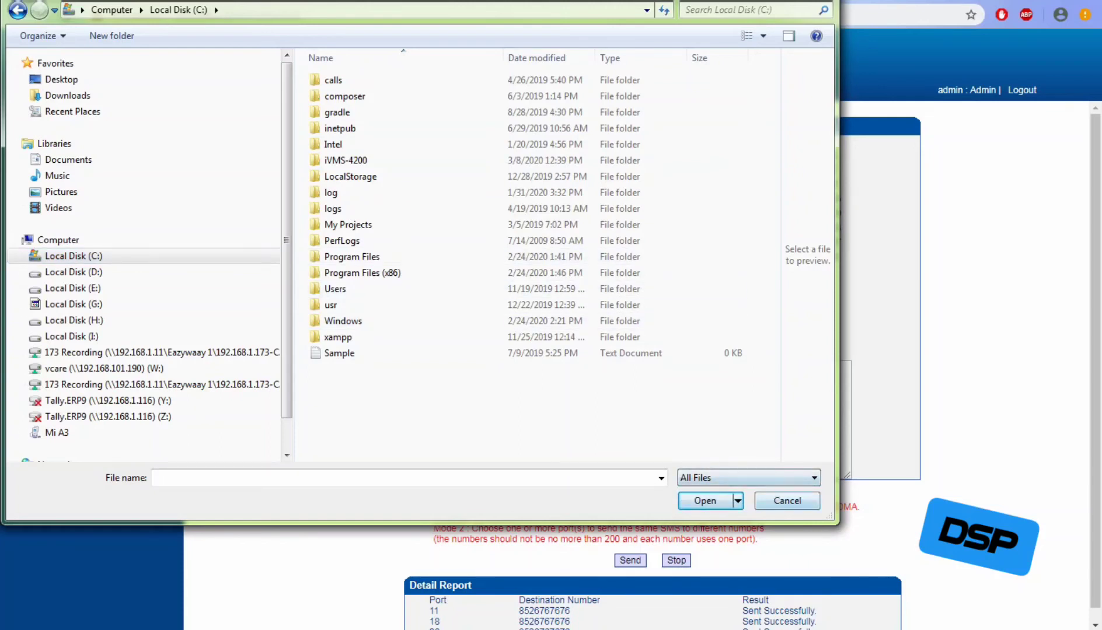
left_click(787, 501)
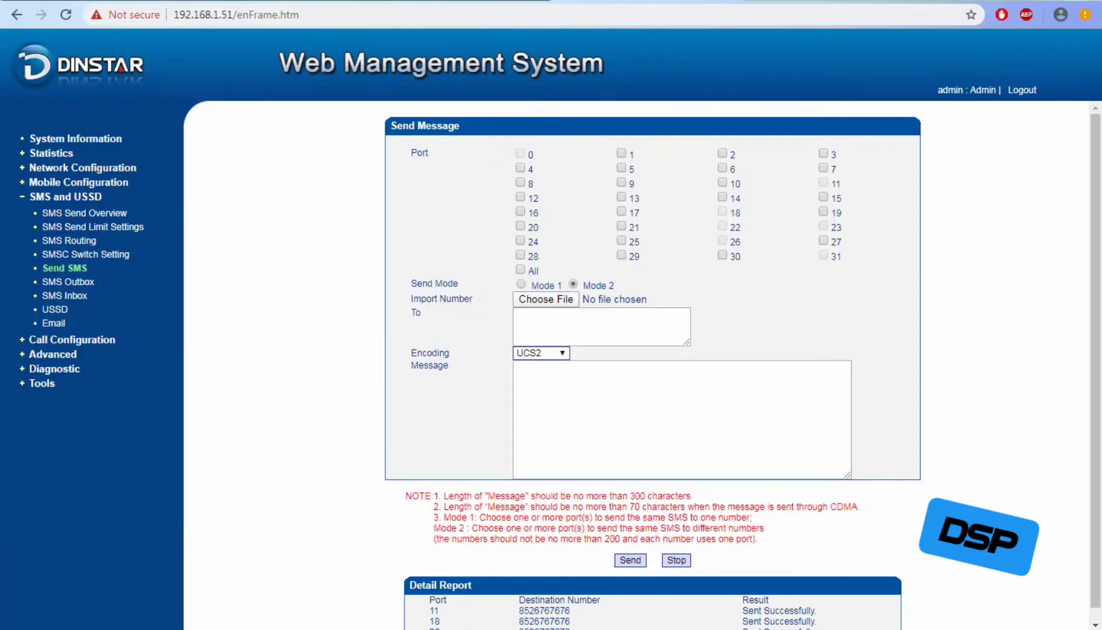
Review the Mode 2 and 200-number limit notes, then bring the Notepad notes forward.
left_click_drag(472, 528, 764, 528)
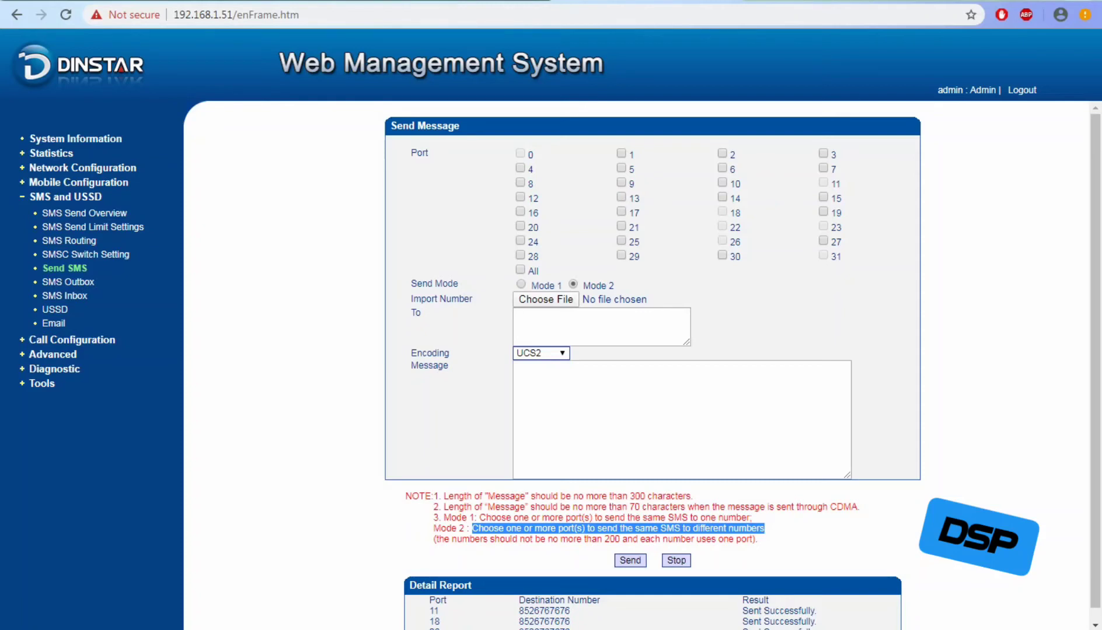
left_click_drag(759, 540, 433, 538)
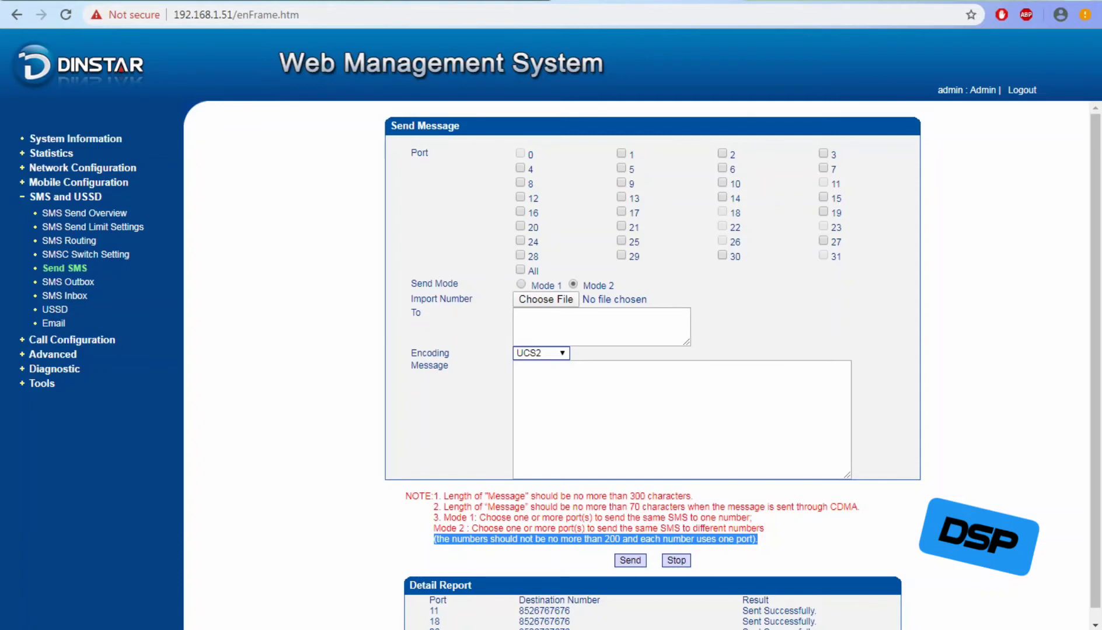
key("alt+Tab")
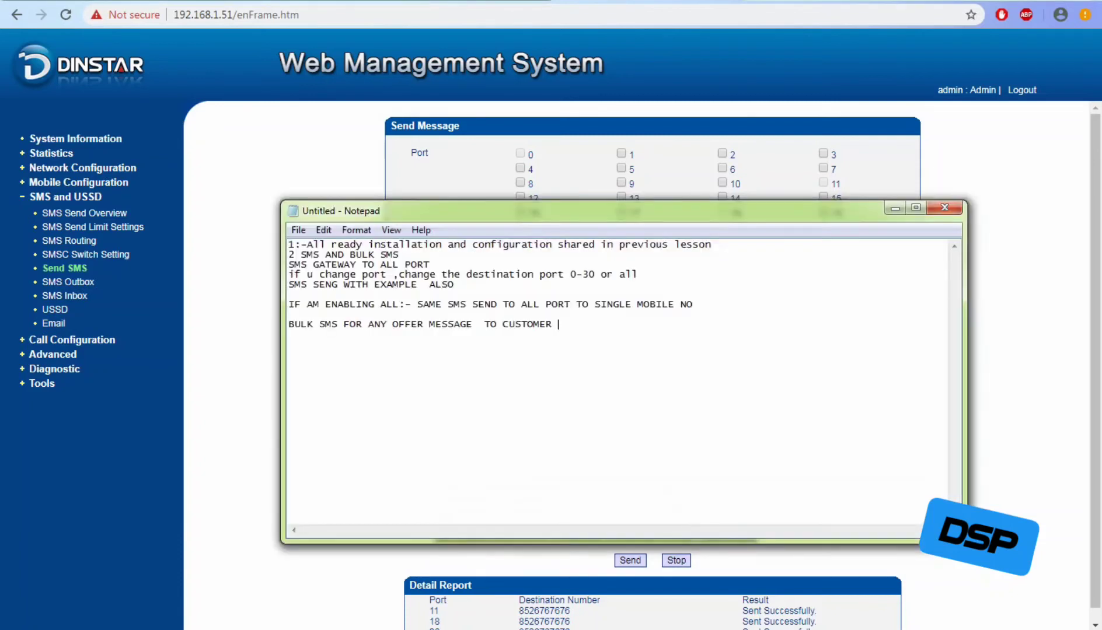
Replace the Notepad notes with two mobile numbers, one per line.
key("ctrl+a")
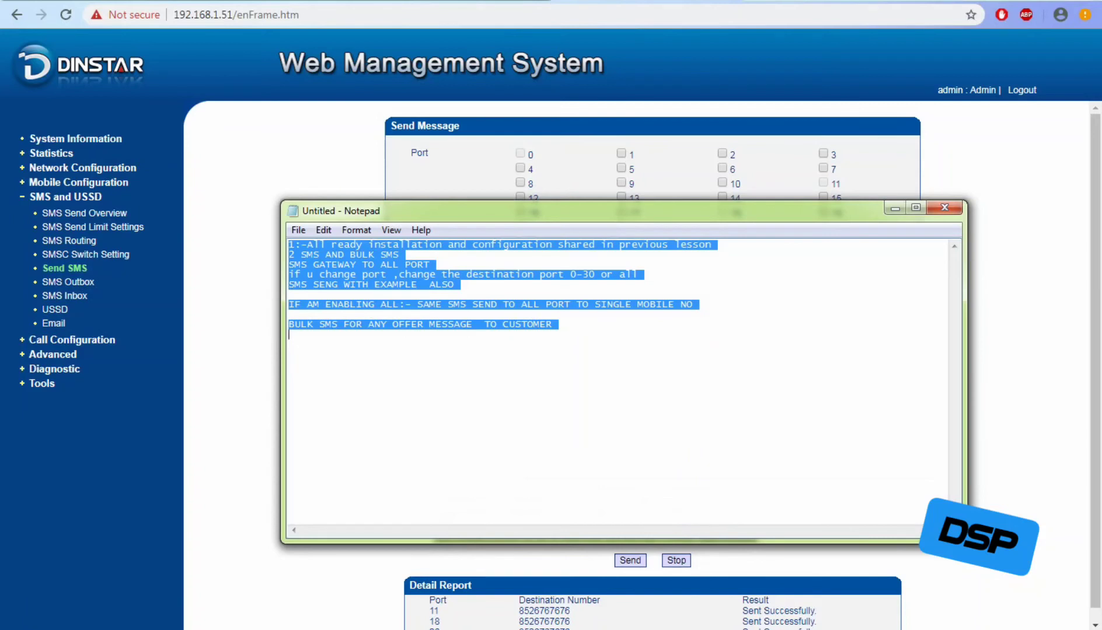
key("Delete")
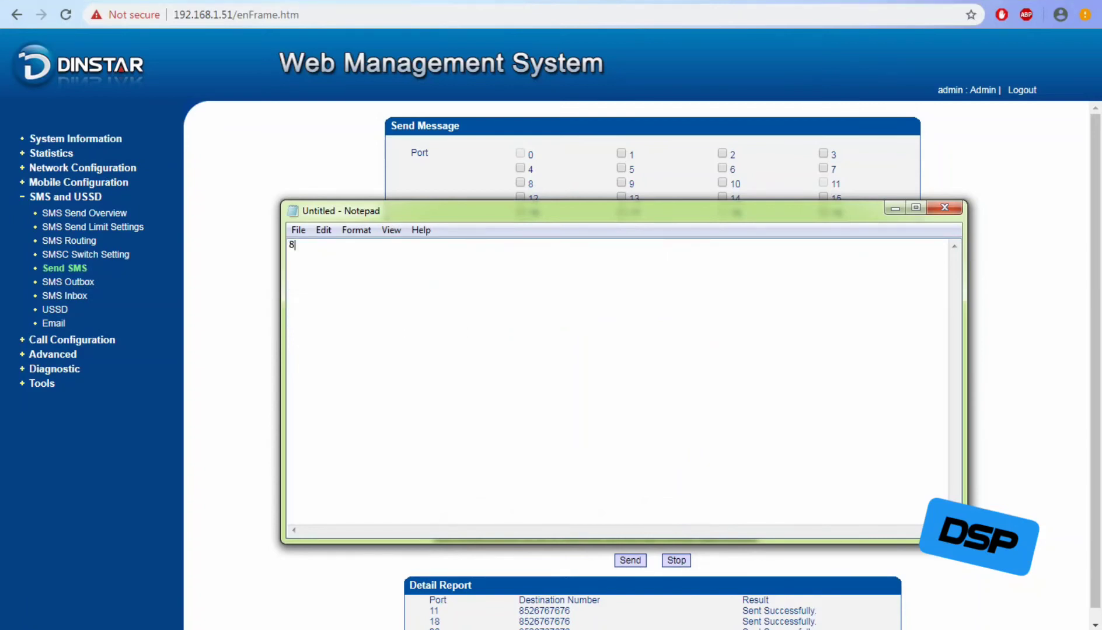
key("Return")
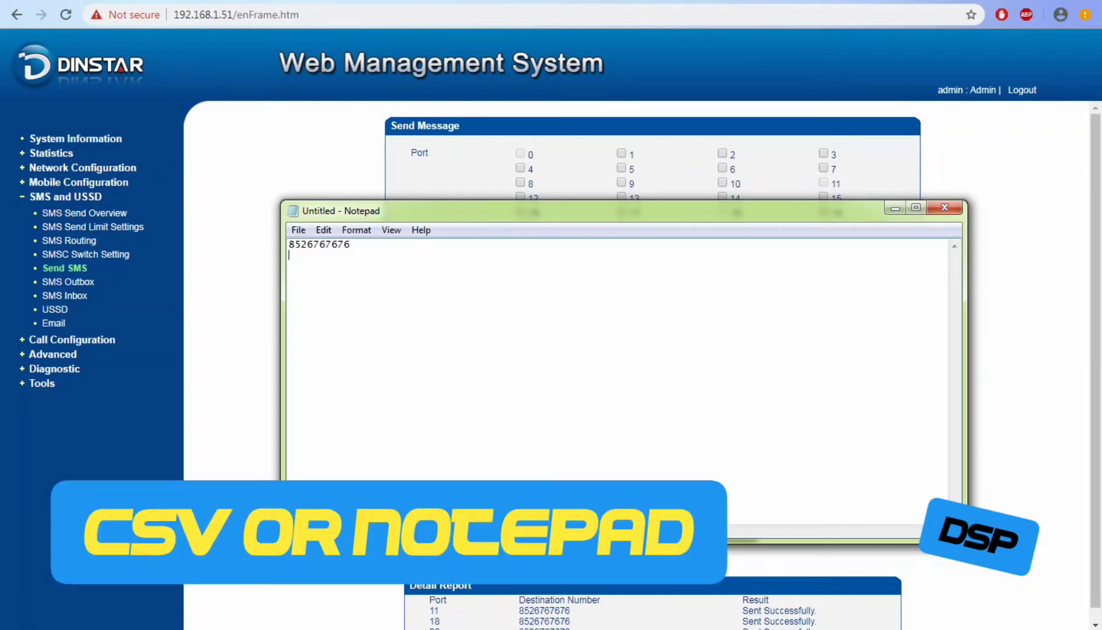
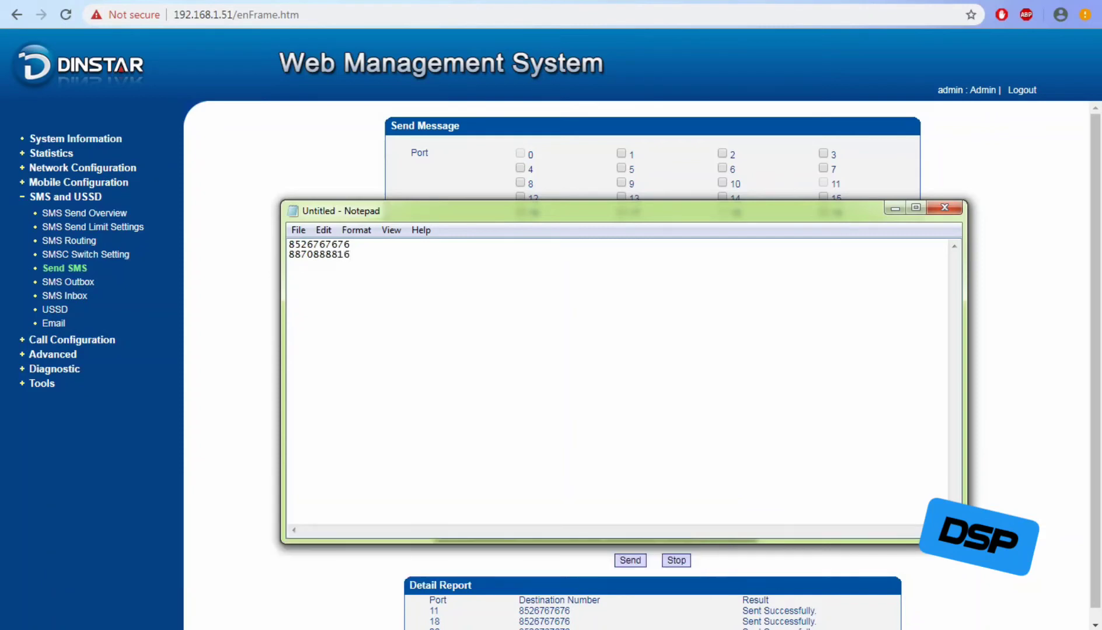
Save the number list as BULKSMS in the Airtel Bill folder.
key("alt+f")
key("Down")
key("Down")
key("Down")
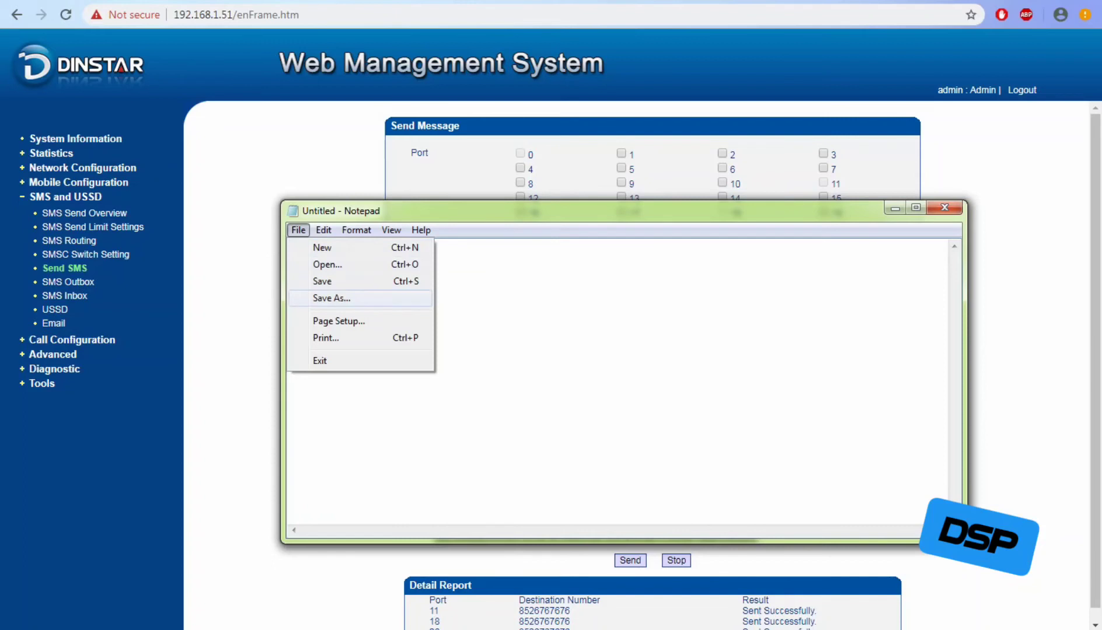
key("Return")
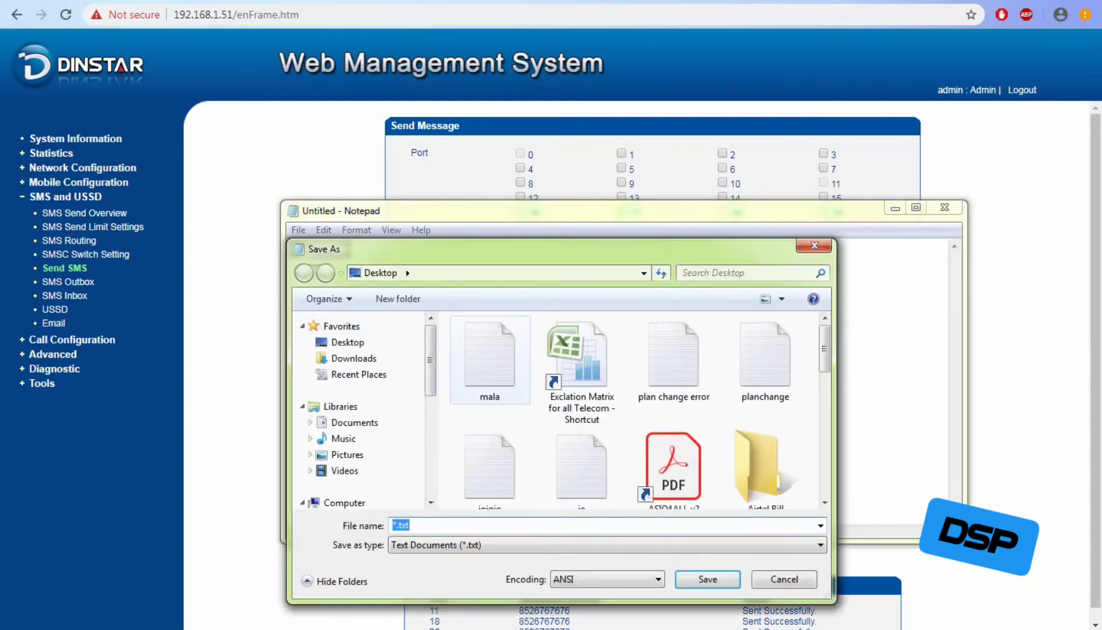
type("BU")
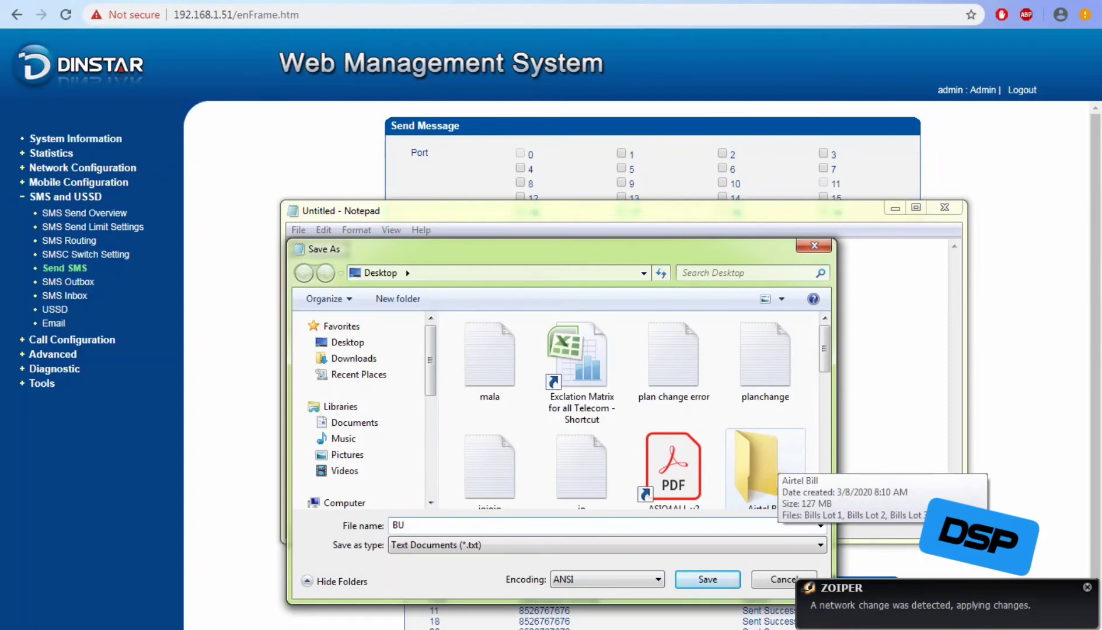
double_click(762, 464)
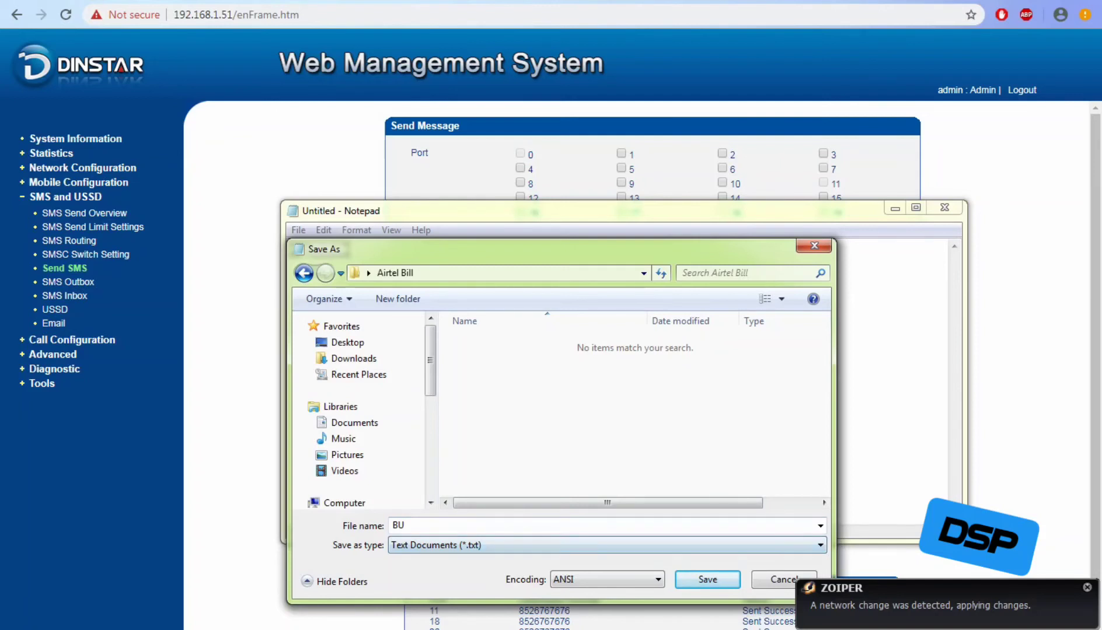
left_click(560, 526)
key("End")
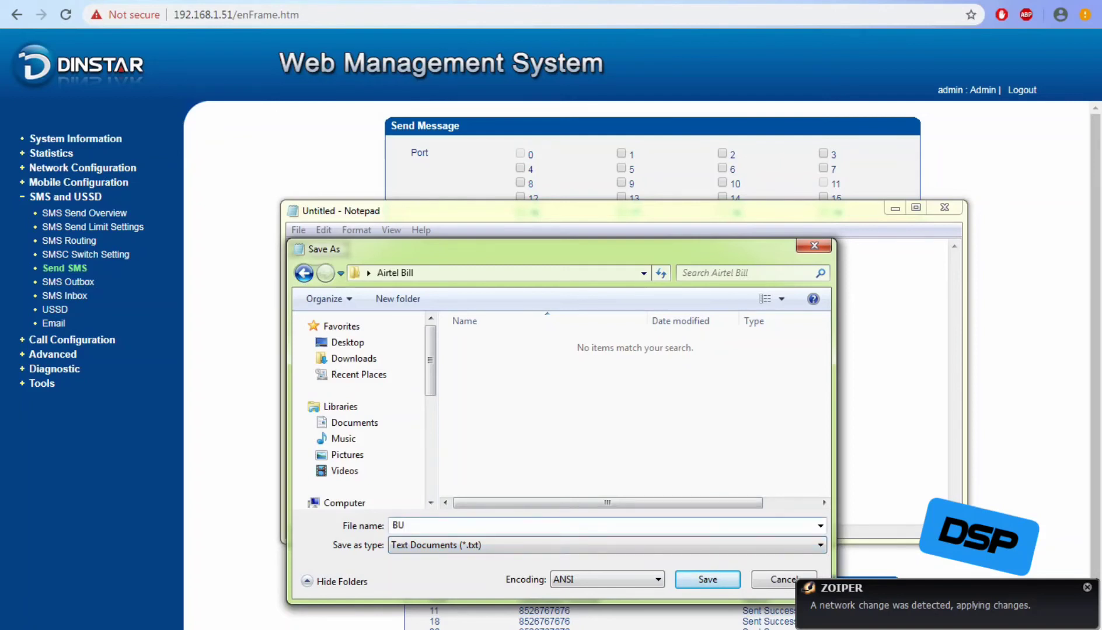
type("LKSMS")
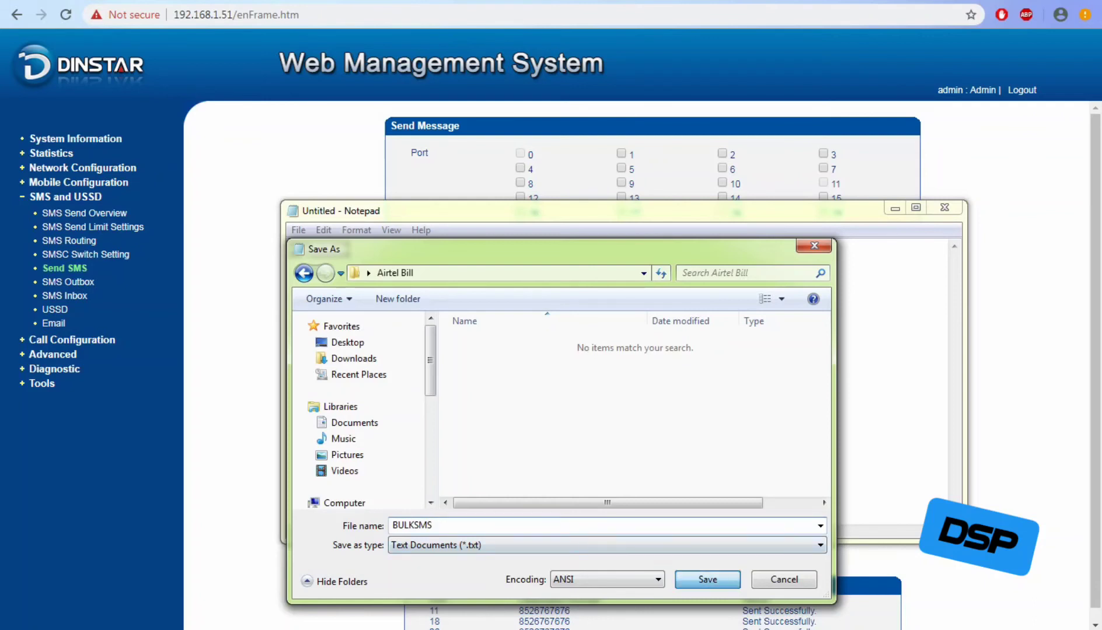
key("Return")
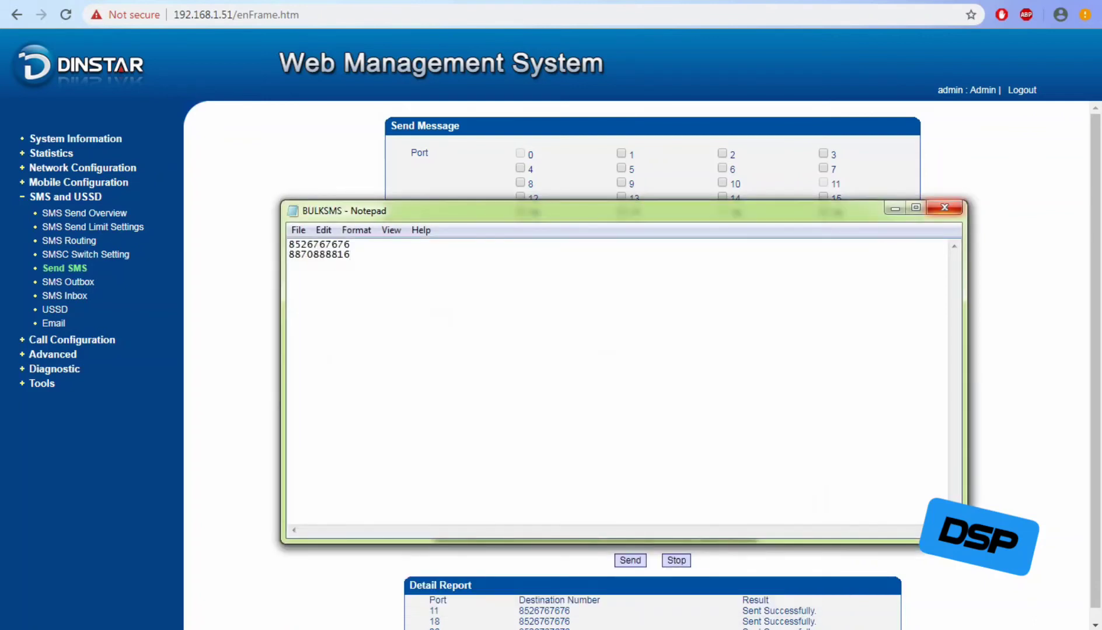
Close the notes window and enter the 'Issue resolved ...' message text.
left_click(944, 207)
left_click(682, 419)
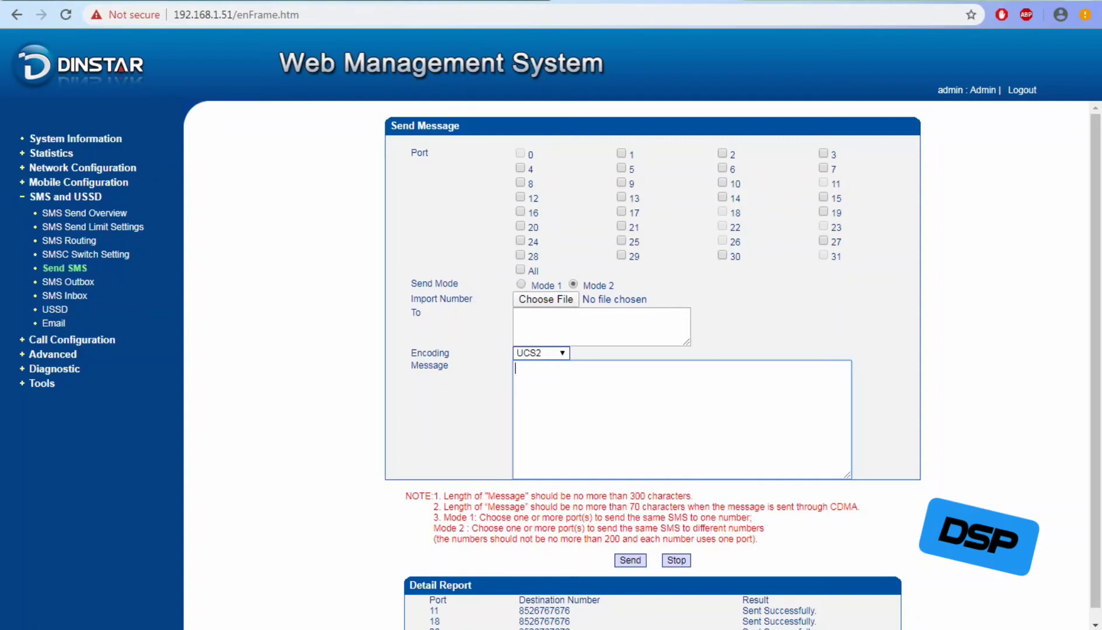
type("nEW")
key("BackSpace")
key("BackSpace")
key("BackSpace")
type("Issue resolved ...")
Append the page's message-length notes to the message, removing the CDMA length line.
left_click_drag(442, 496, 861, 507)
key("ctrl+c")
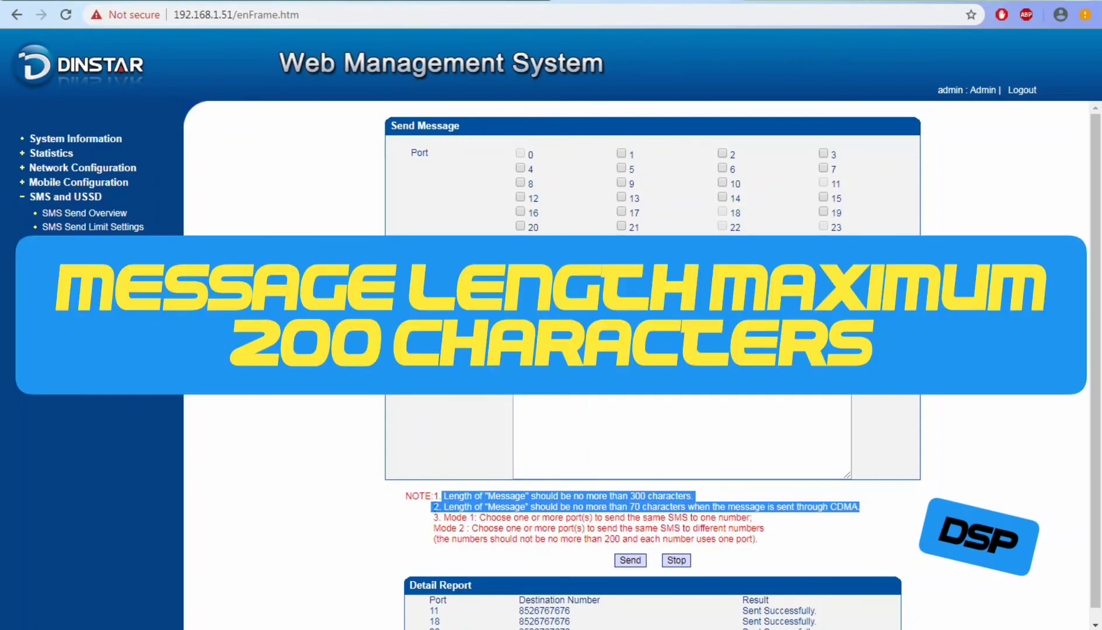
left_click(654, 373)
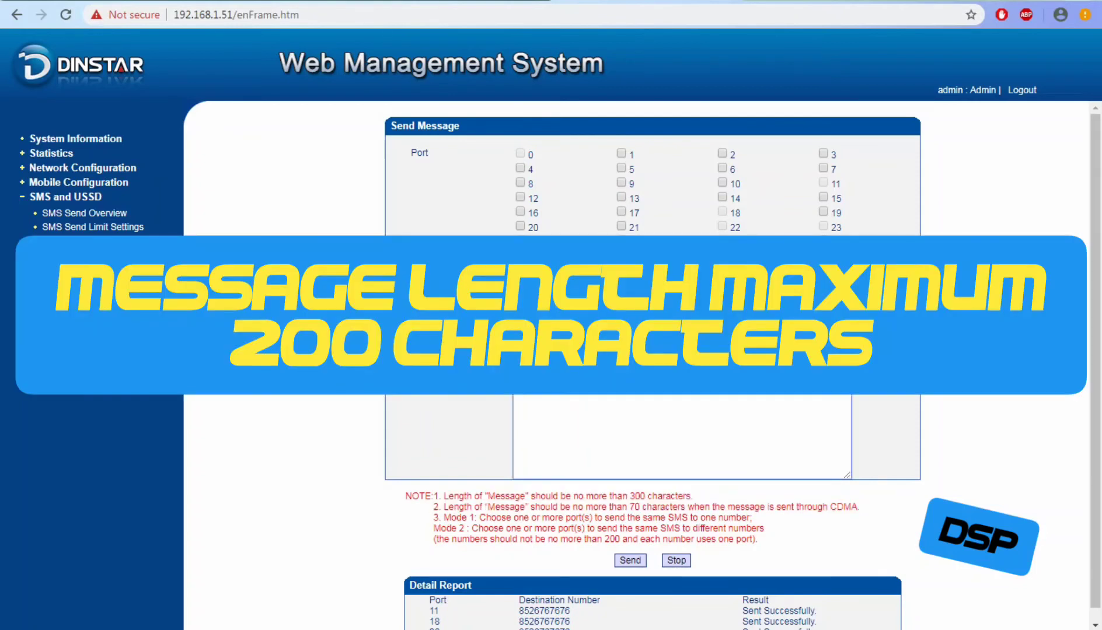
key("ctrl+v")
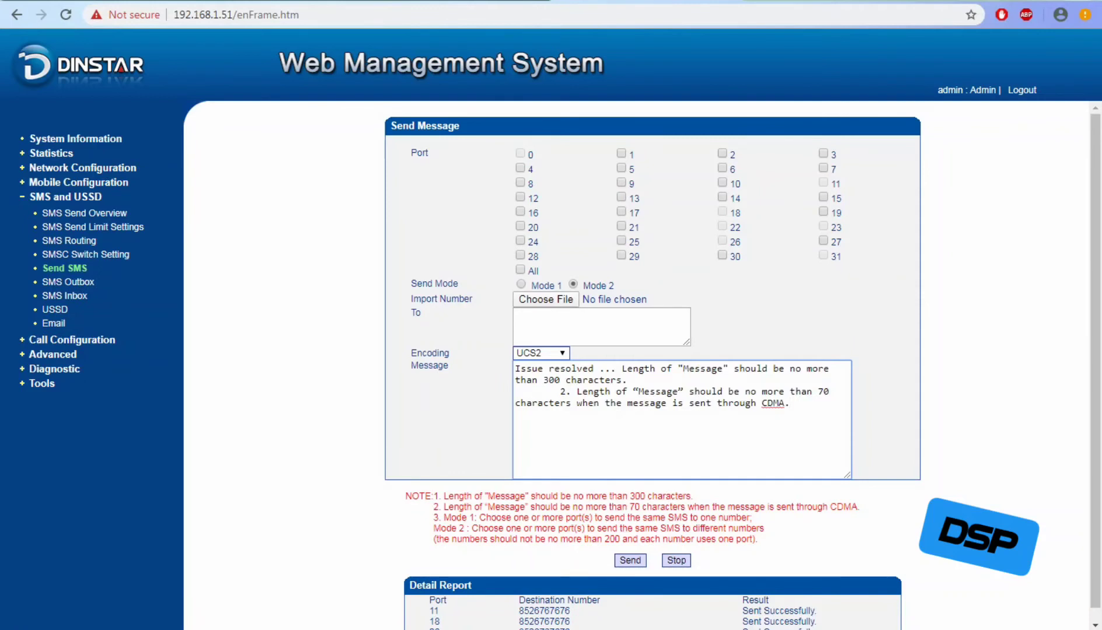
left_click_drag(790, 403, 515, 392)
key("BackSpace")
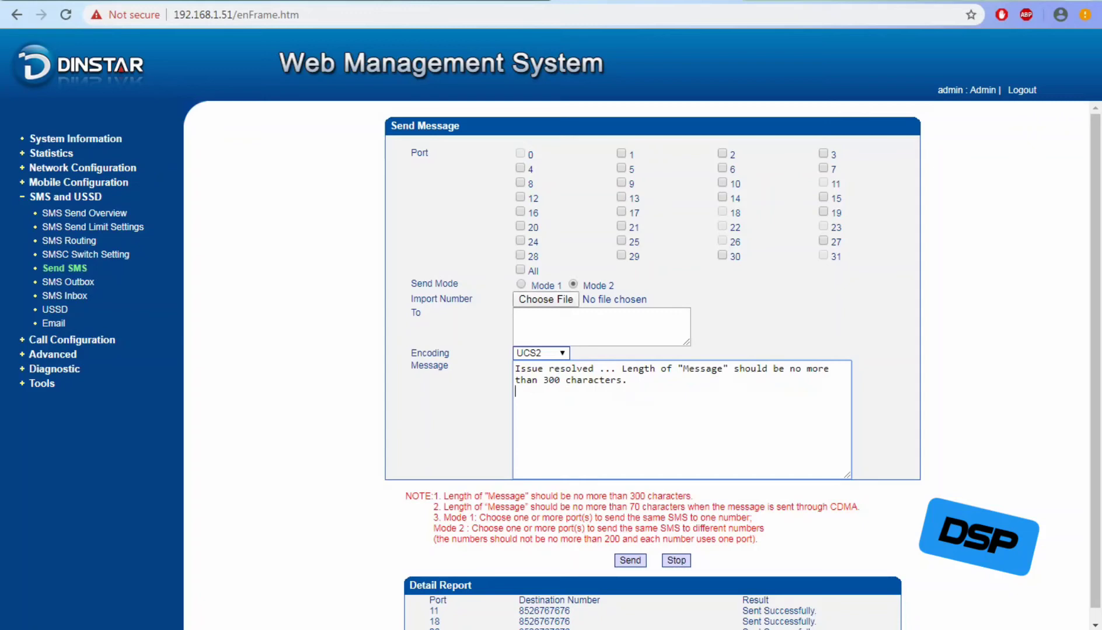
left_click(545, 299)
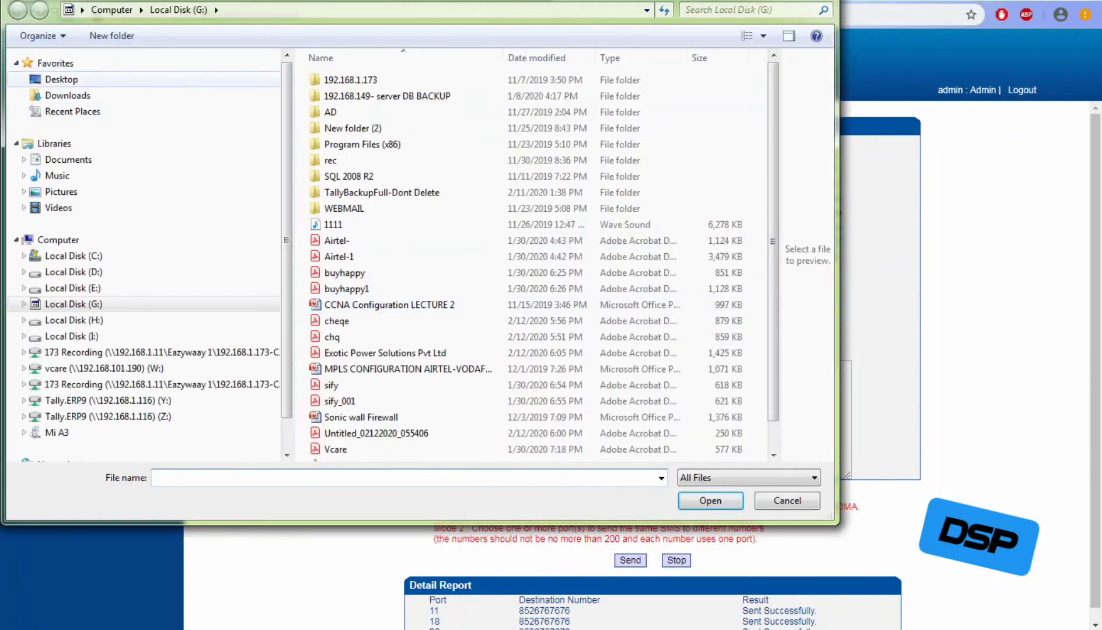
In the file picker, browse from Desktop into Airtel Bill and select BULKSMS.
left_click(62, 80)
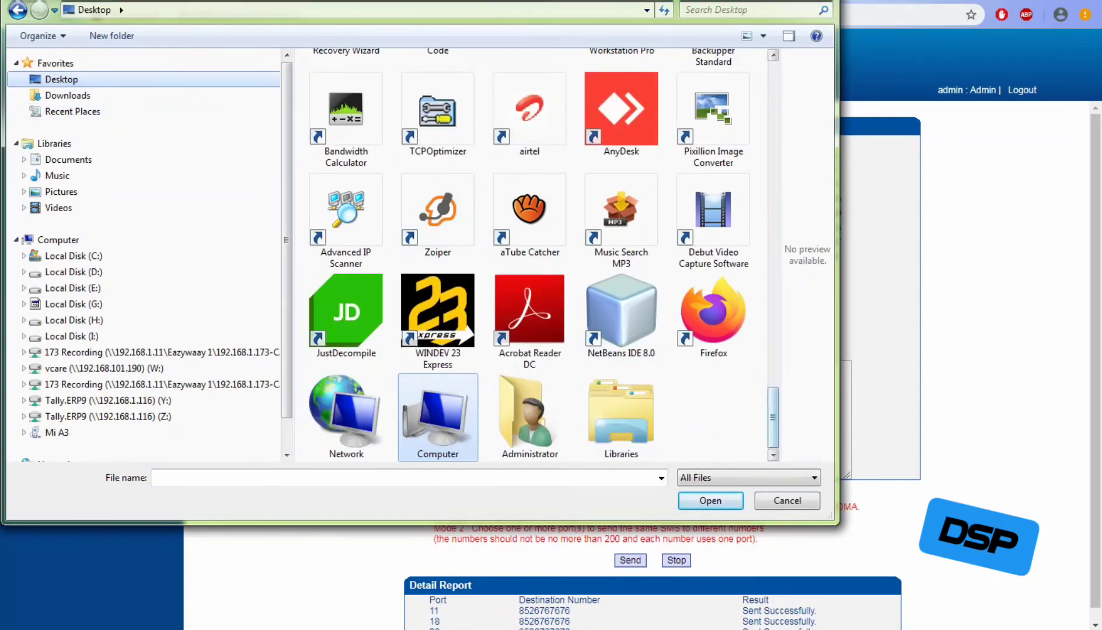
scroll(531, 257, "up", 10)
scroll(531, 257, "down", 3)
scroll(617, 399, "down", 1)
scroll(617, 400, "up", 6)
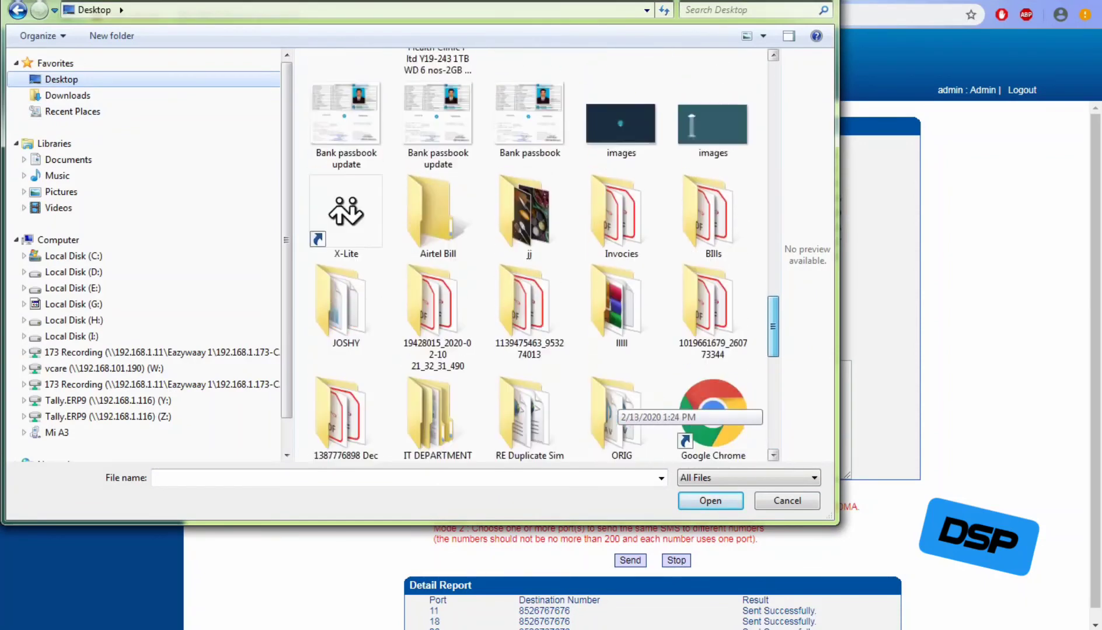
scroll(617, 400, "down", 7)
scroll(617, 399, "up", 1)
scroll(617, 403, "up", 3)
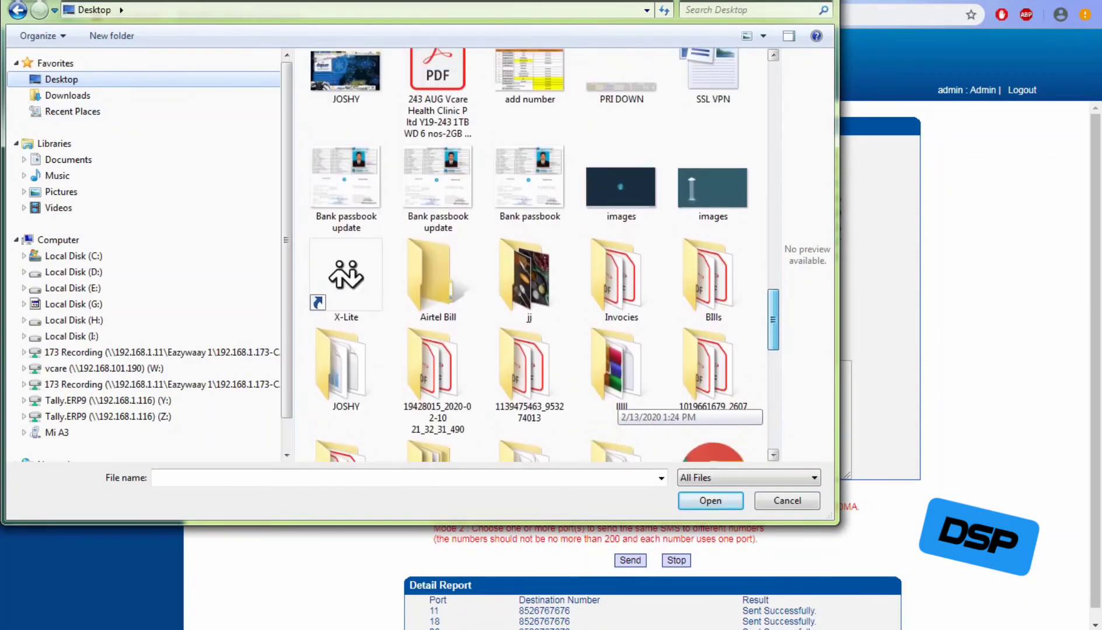
double_click(438, 303)
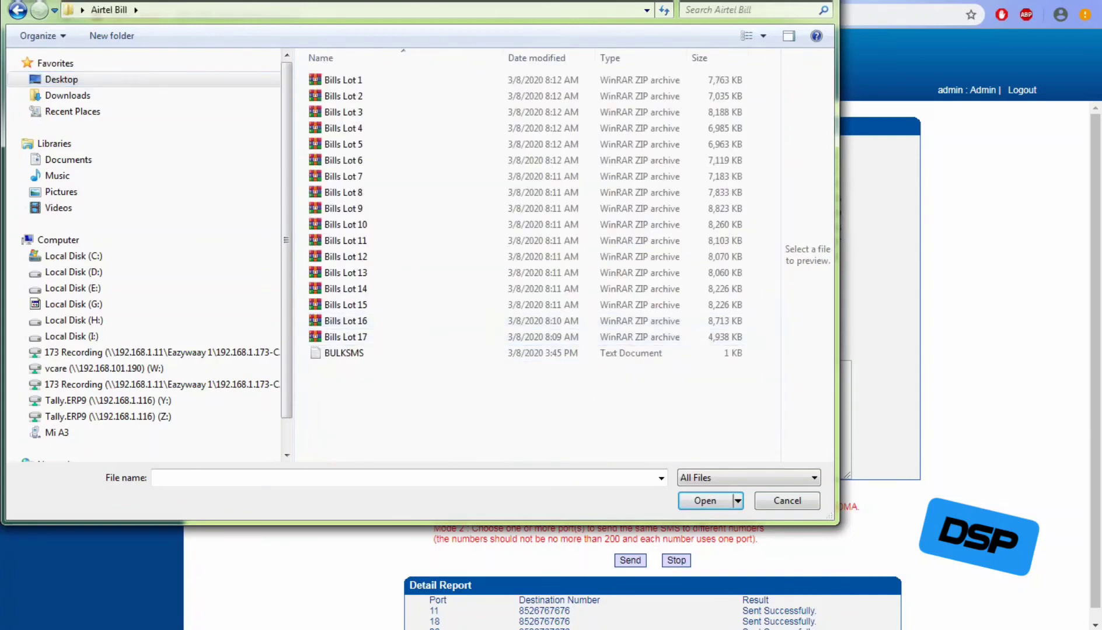
left_click(361, 353)
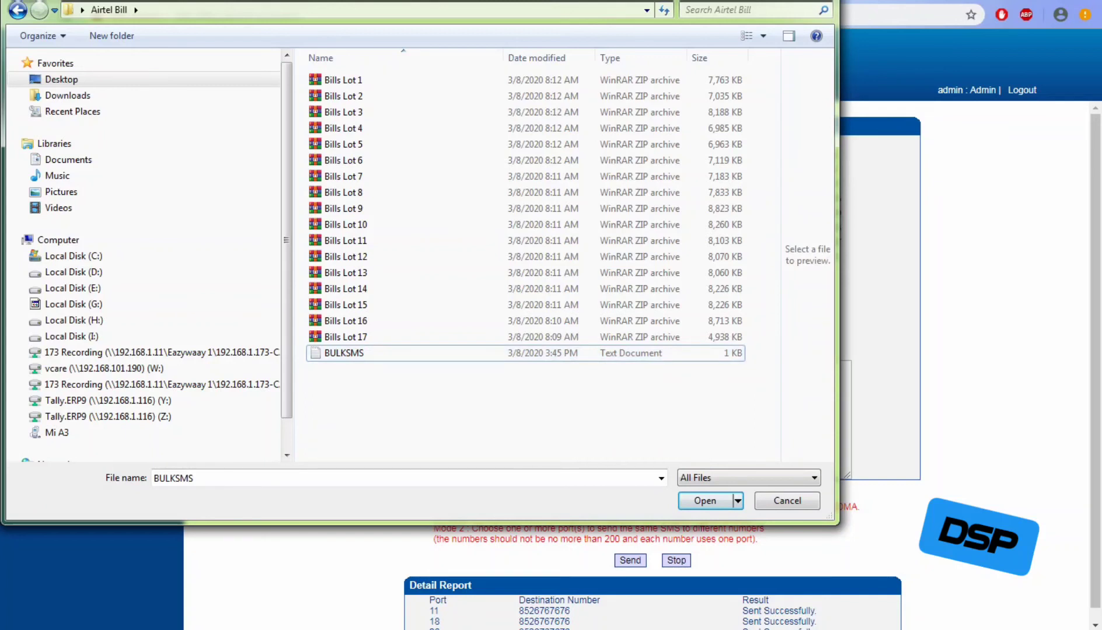
Create a New folder inside Airtel Bill, move BULKSMS into it, and open it.
right_click(390, 402)
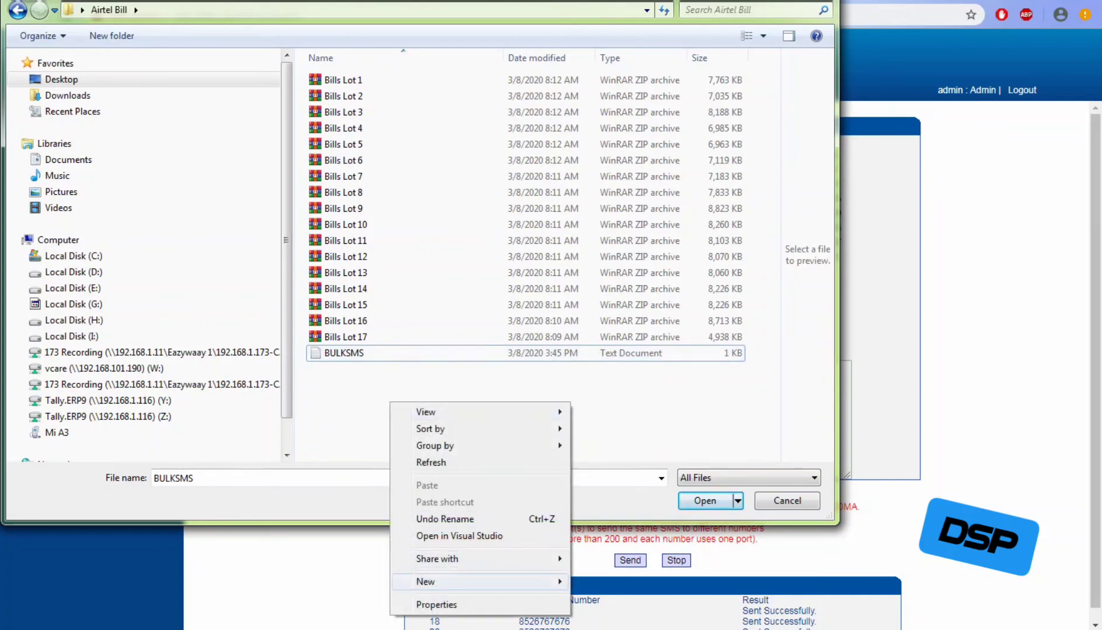
mouse_move(426, 582)
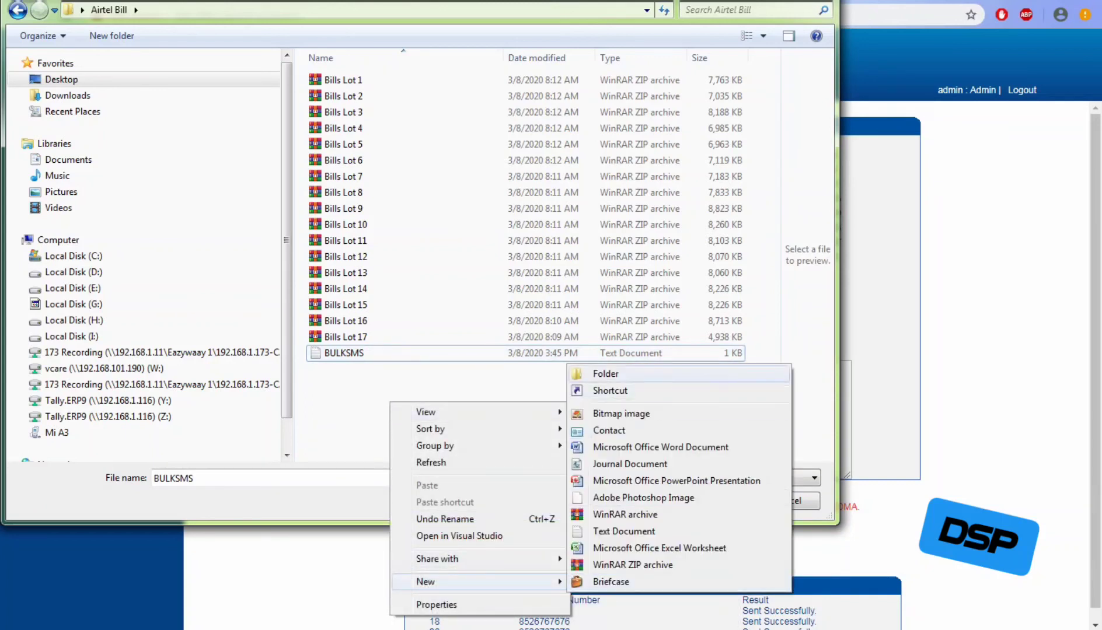
left_click(606, 374)
left_click(606, 416)
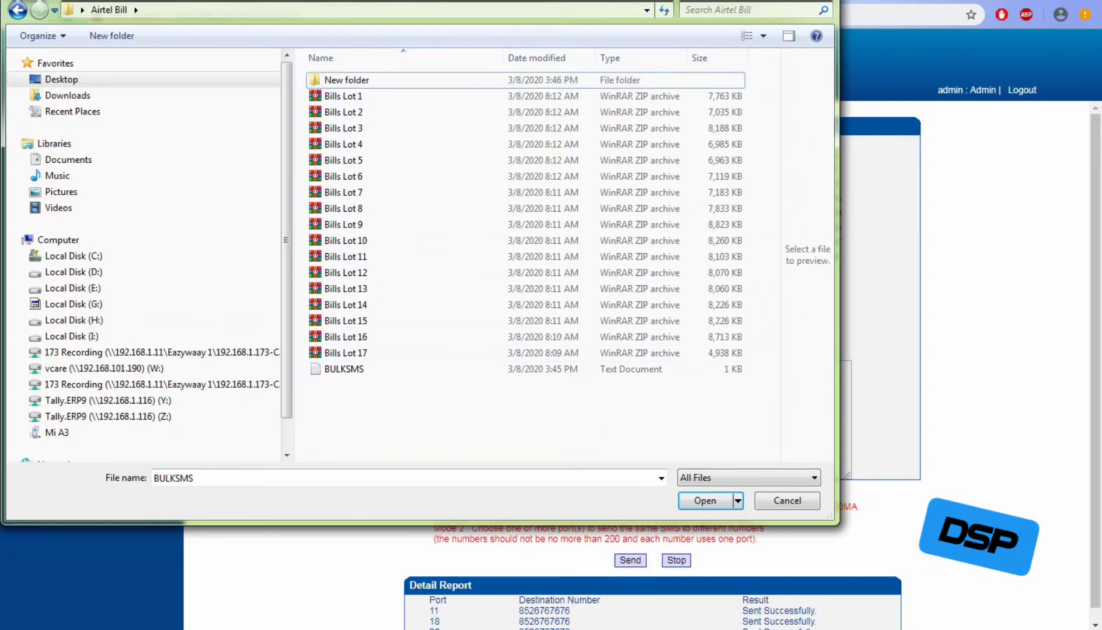
left_click(345, 368)
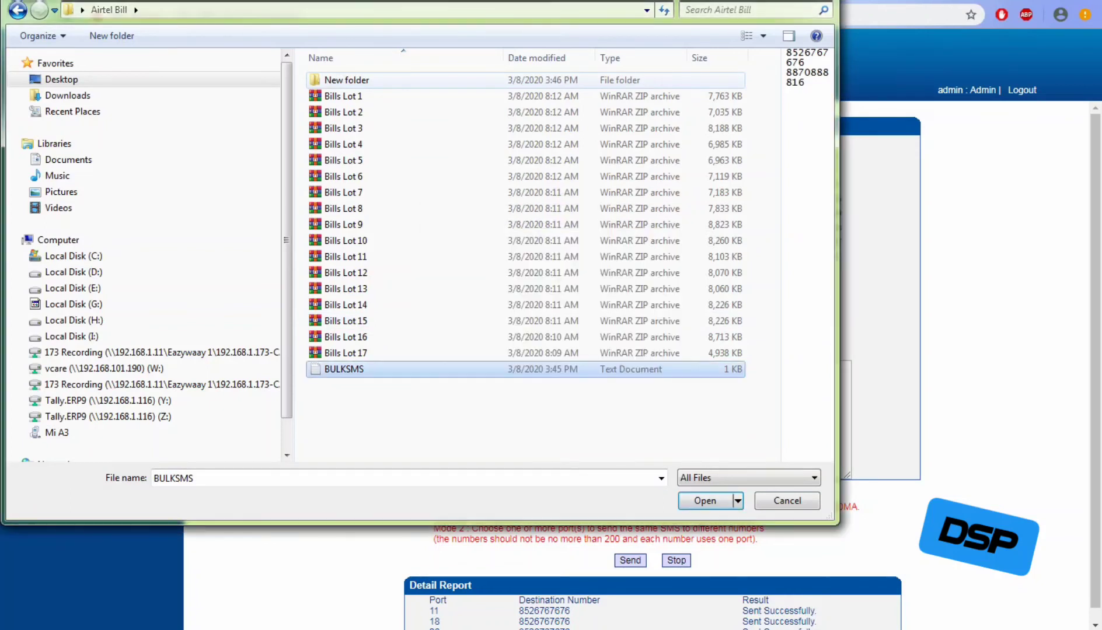
left_click(513, 416)
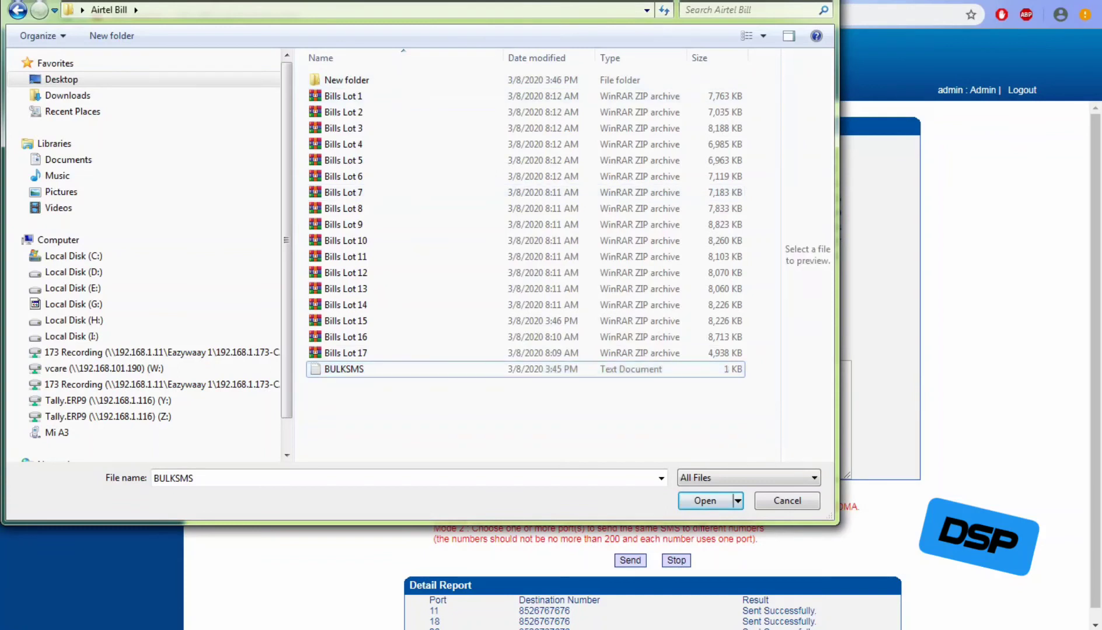
left_click_drag(344, 369, 353, 85)
double_click(350, 80)
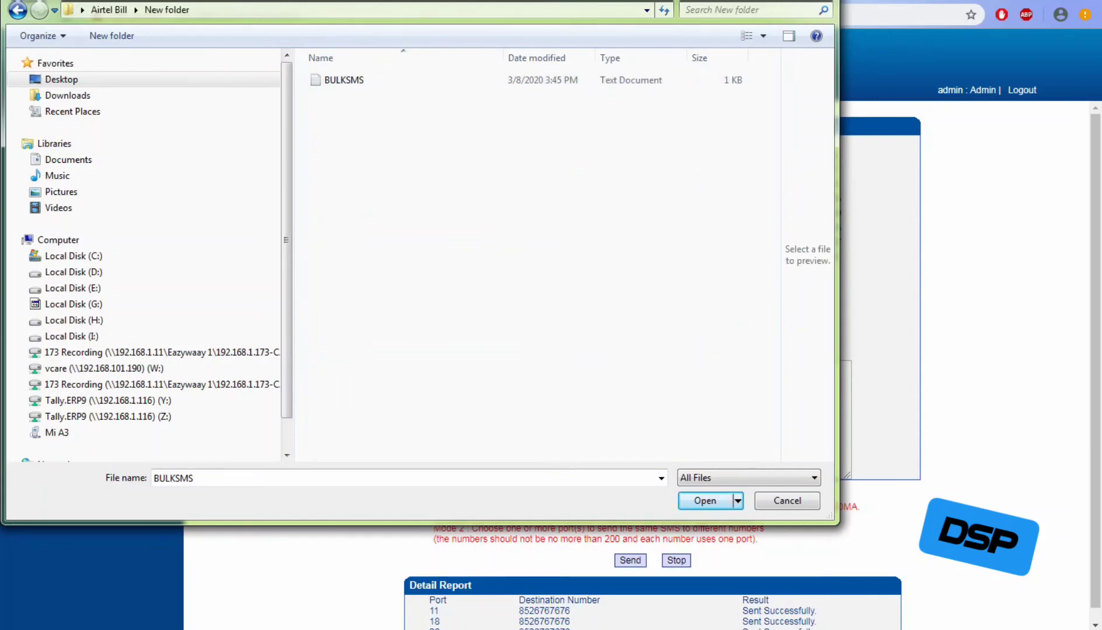
Check BULKSMS's two numbers in Notepad, then import the file into the To box.
left_click_drag(386, 1, 842, 101)
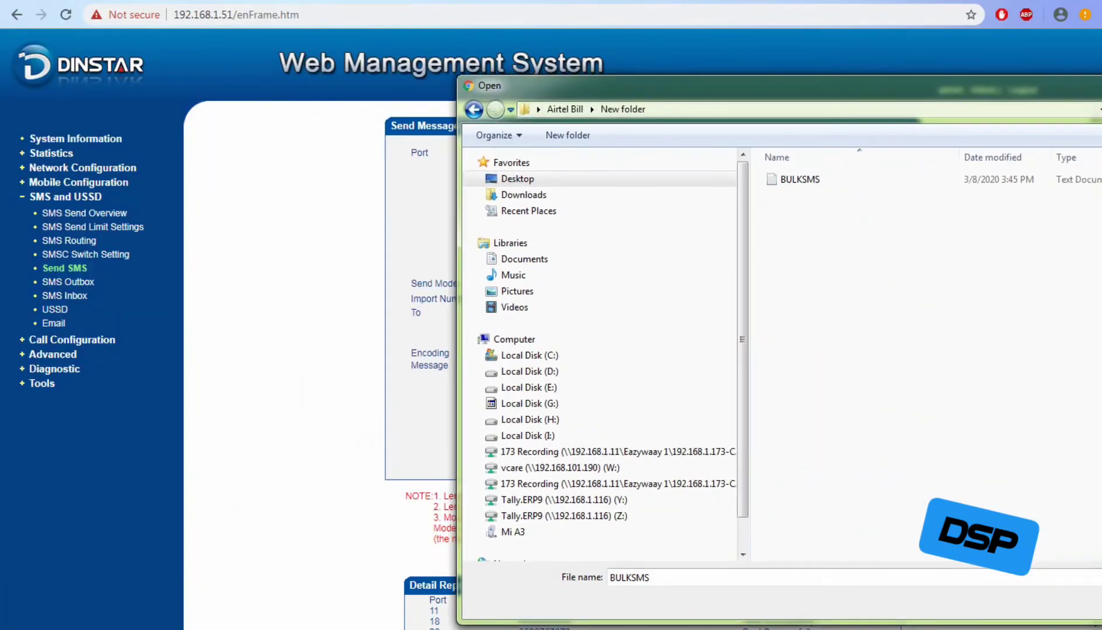
left_click_drag(584, 85, 150, 133)
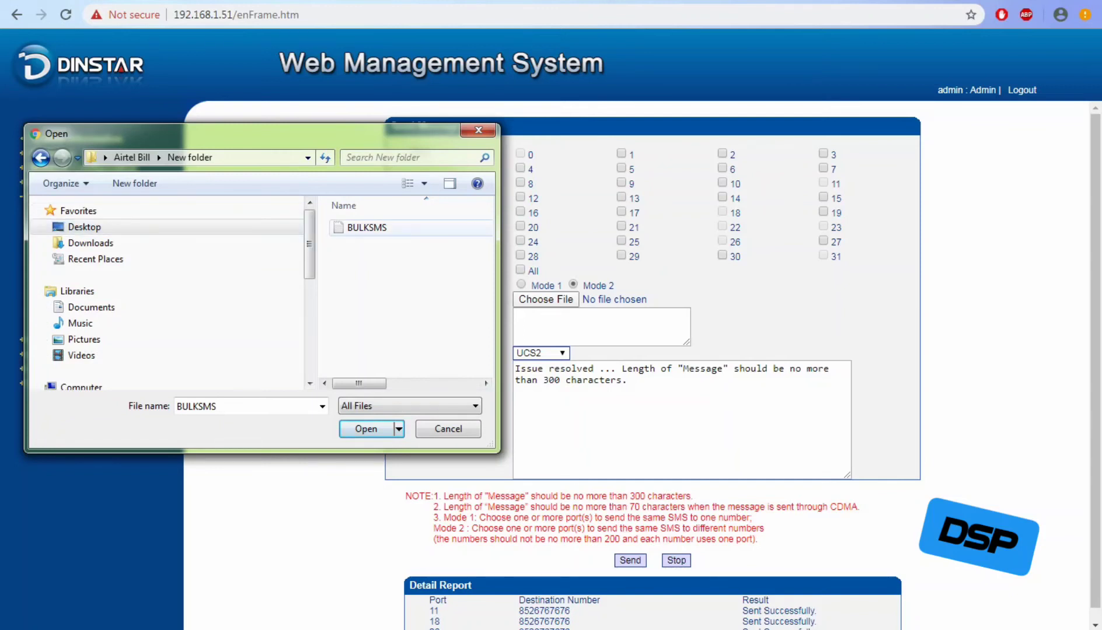
left_click(367, 228)
right_click(363, 228)
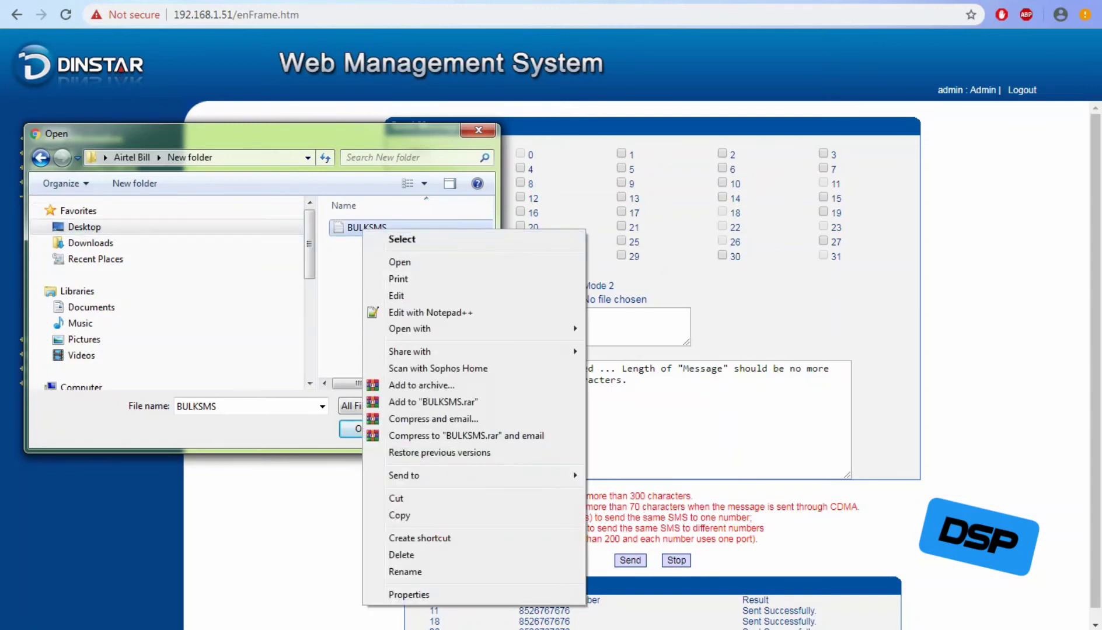
left_click(399, 262)
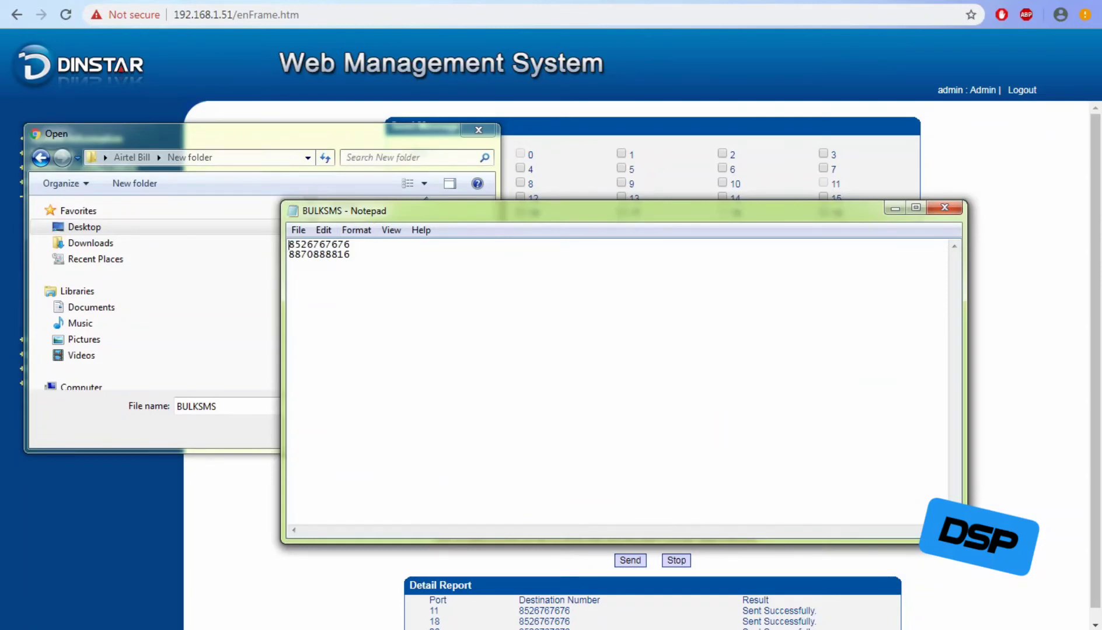
left_click(944, 208)
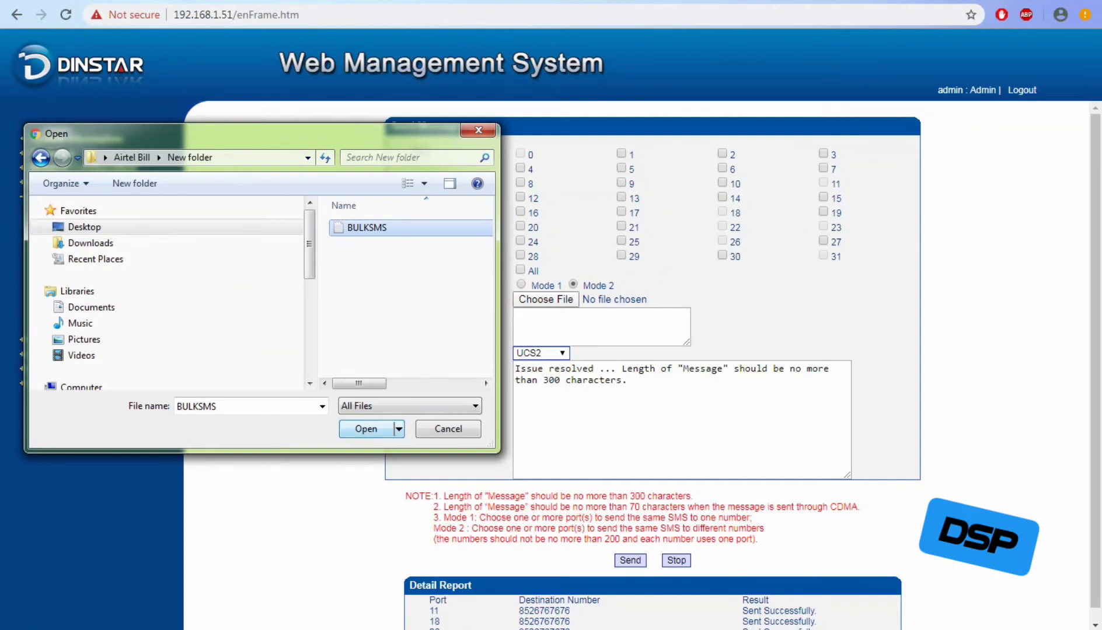
key("Return")
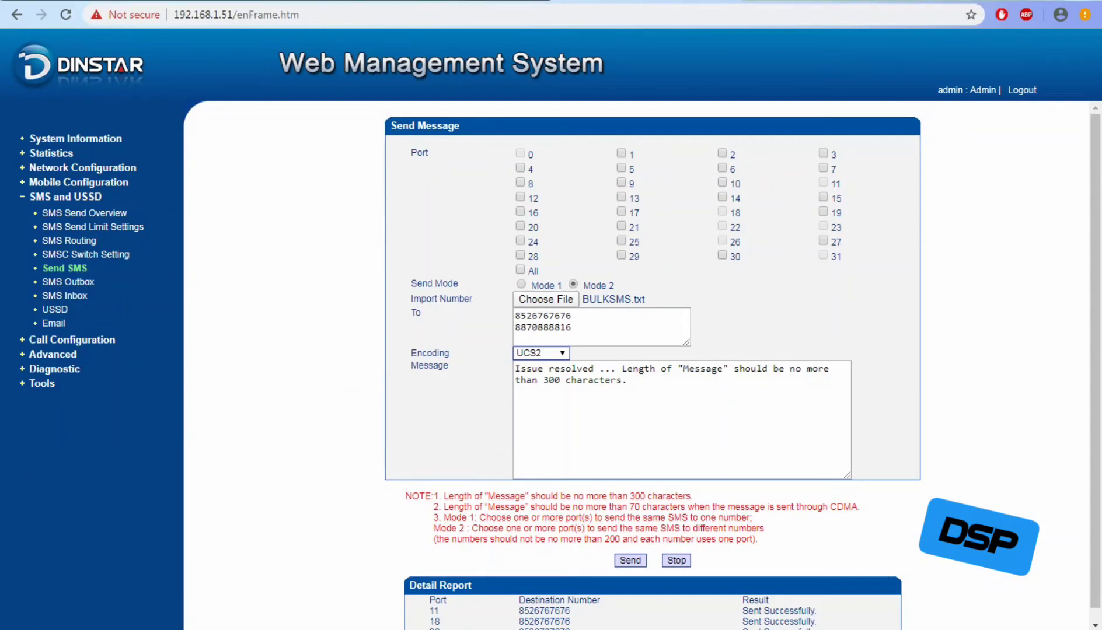
Attempt the send, then go Back after the Send failed prompt.
left_click_drag(1095, 350, 1094, 362)
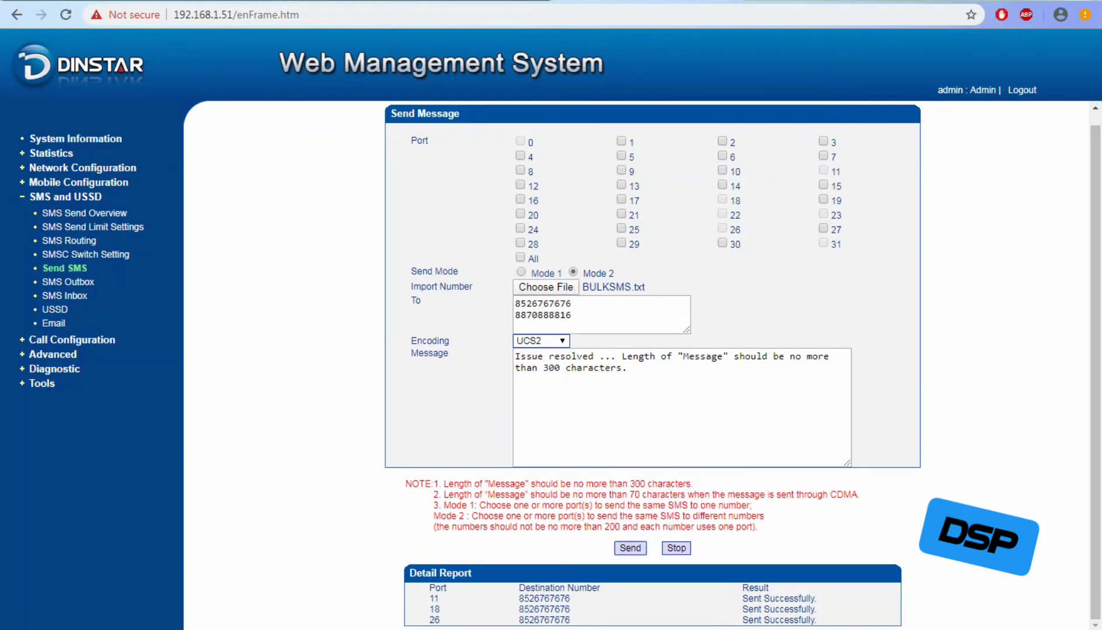
left_click(630, 548)
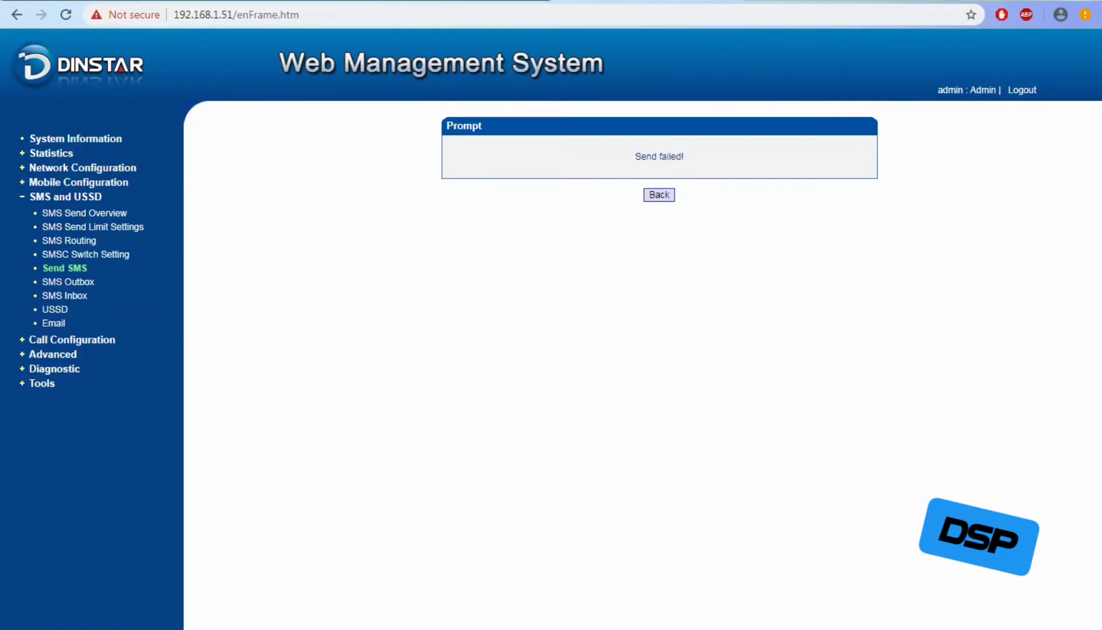
left_click(659, 194)
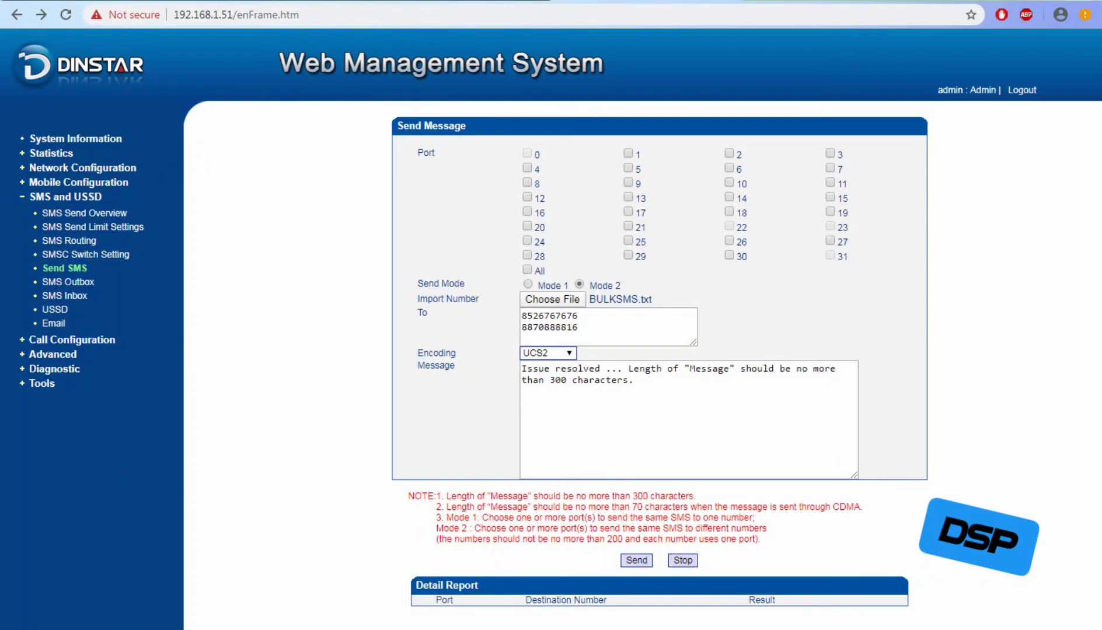
Tick port 8 and send the message again.
left_click_drag(475, 528, 570, 528)
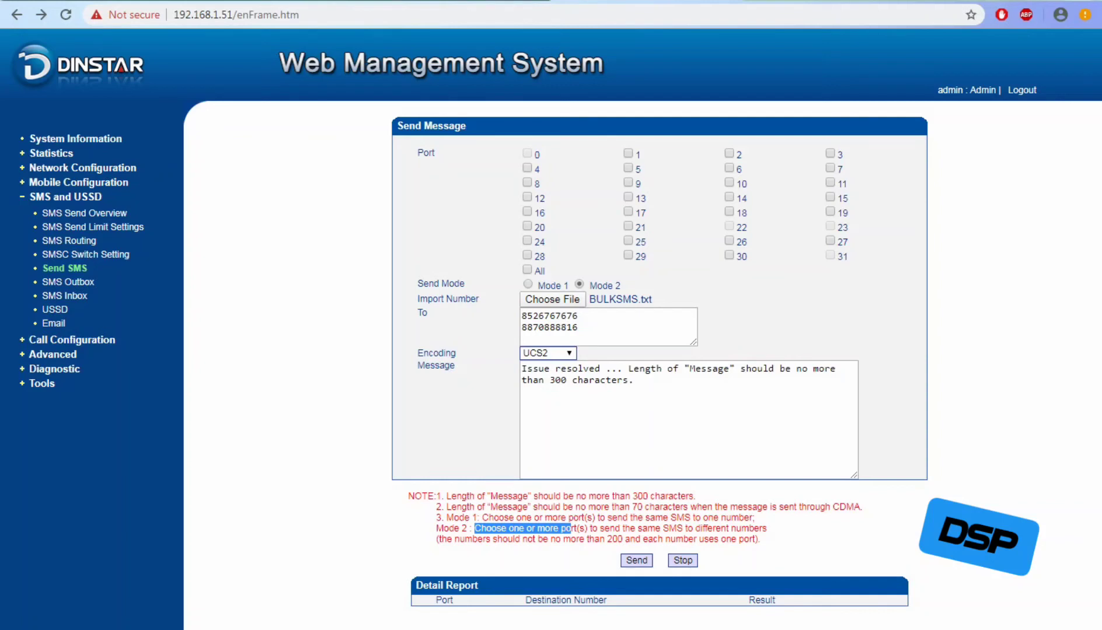
left_click(527, 183)
left_click(637, 561)
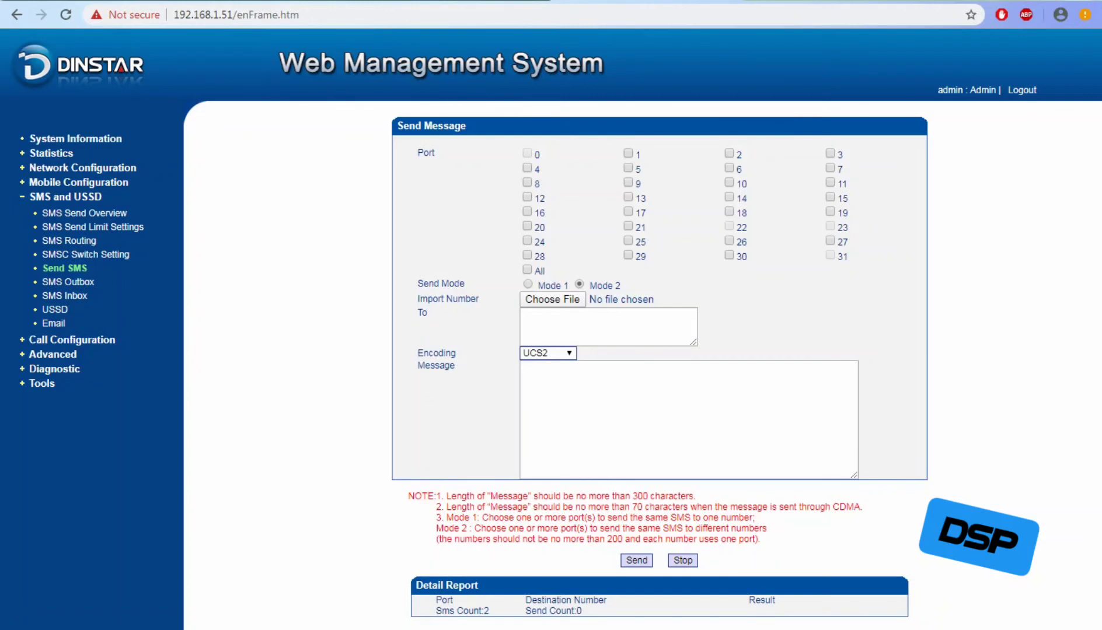
Confirm both SUCCESS results and Send Count 2 in the Detail Report, then view SMS Outbox.
left_click_drag(435, 600, 582, 611)
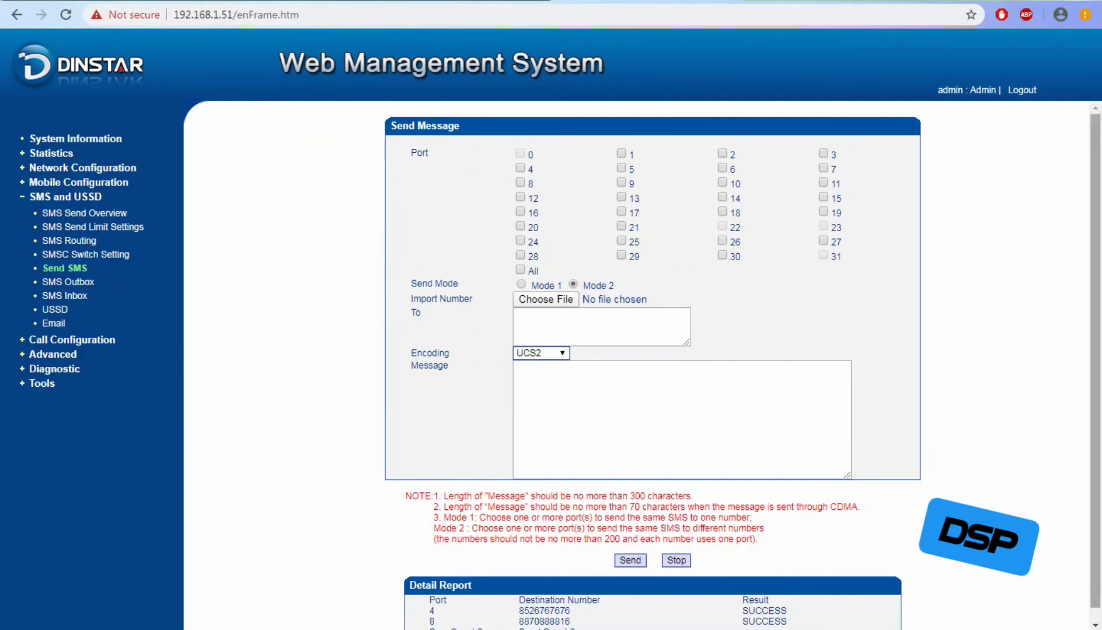
left_click_drag(1095, 361, 1095, 374)
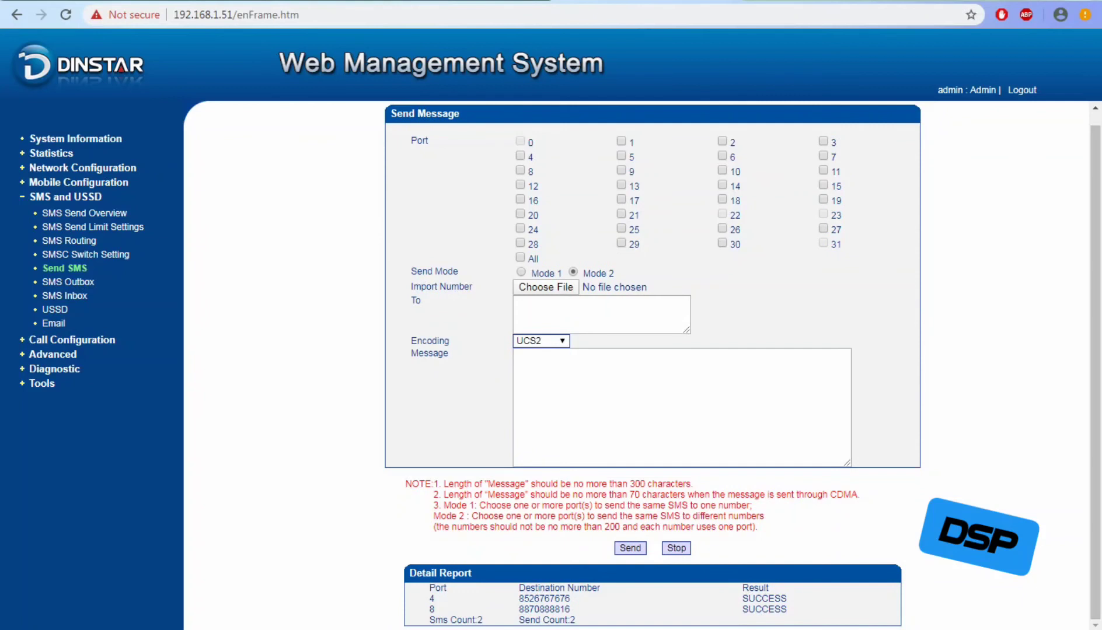
left_click_drag(518, 609, 575, 619)
left_click_drag(743, 588, 787, 610)
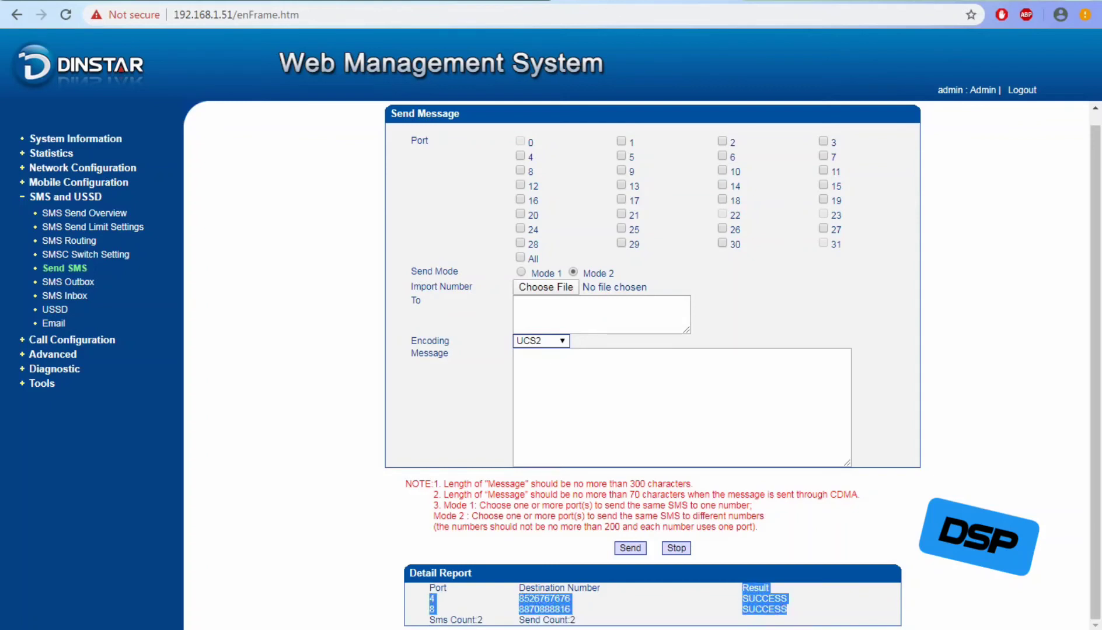
left_click(789, 609)
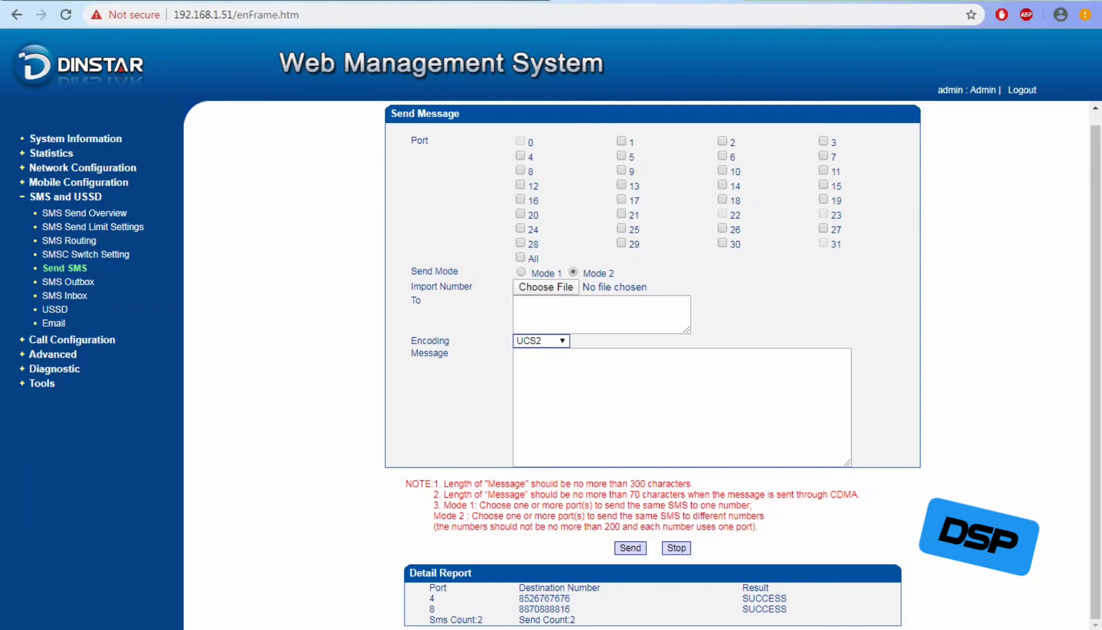
left_click(68, 282)
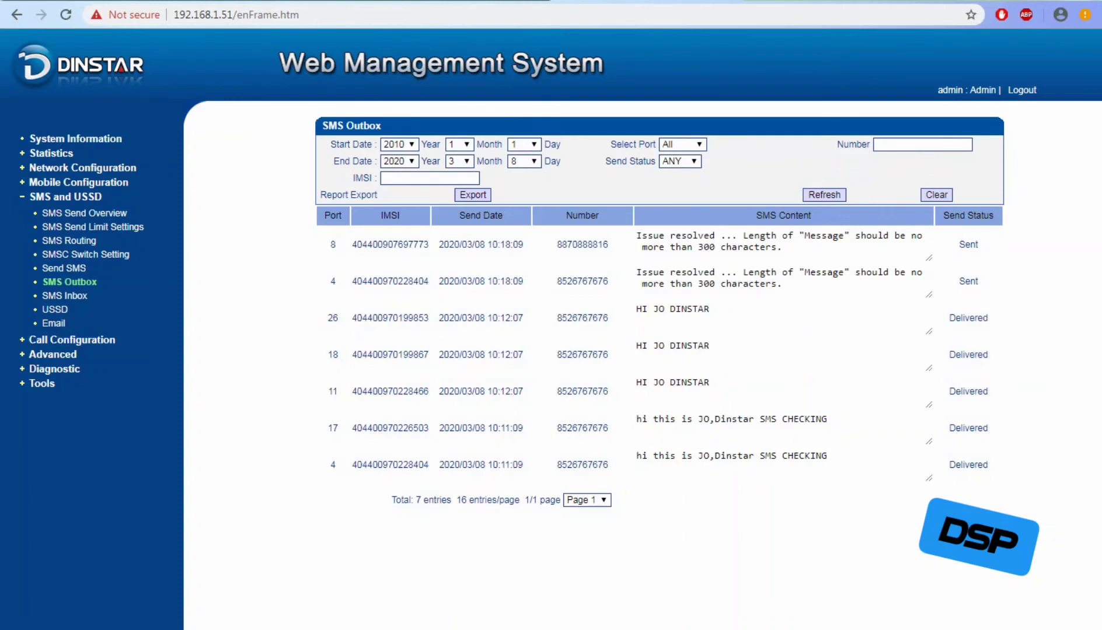
left_click_drag(331, 244, 986, 465)
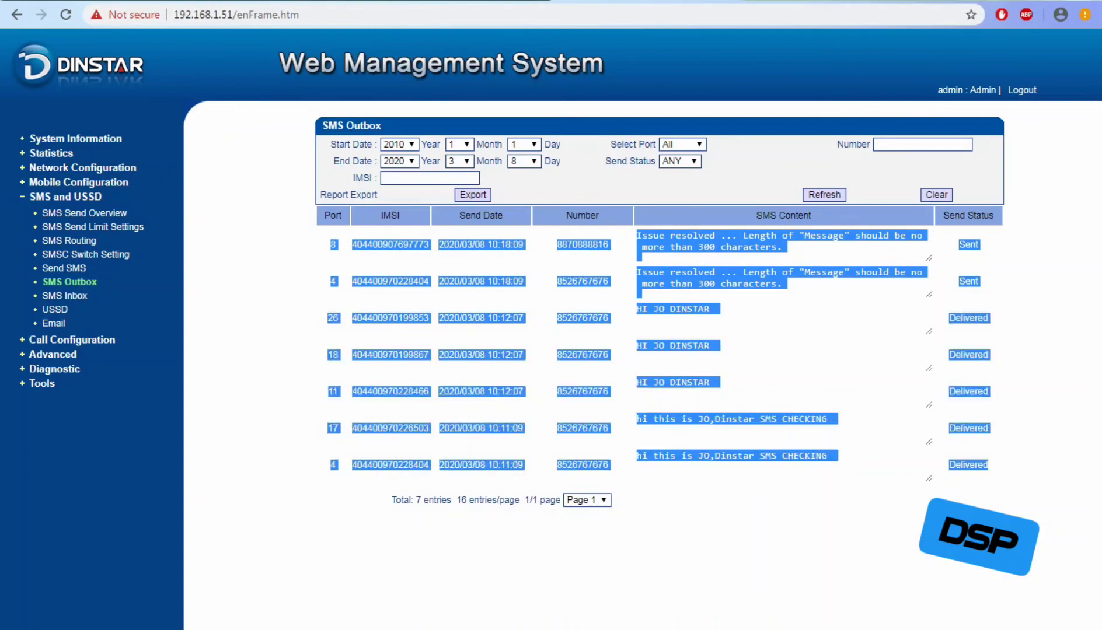
left_click(987, 467)
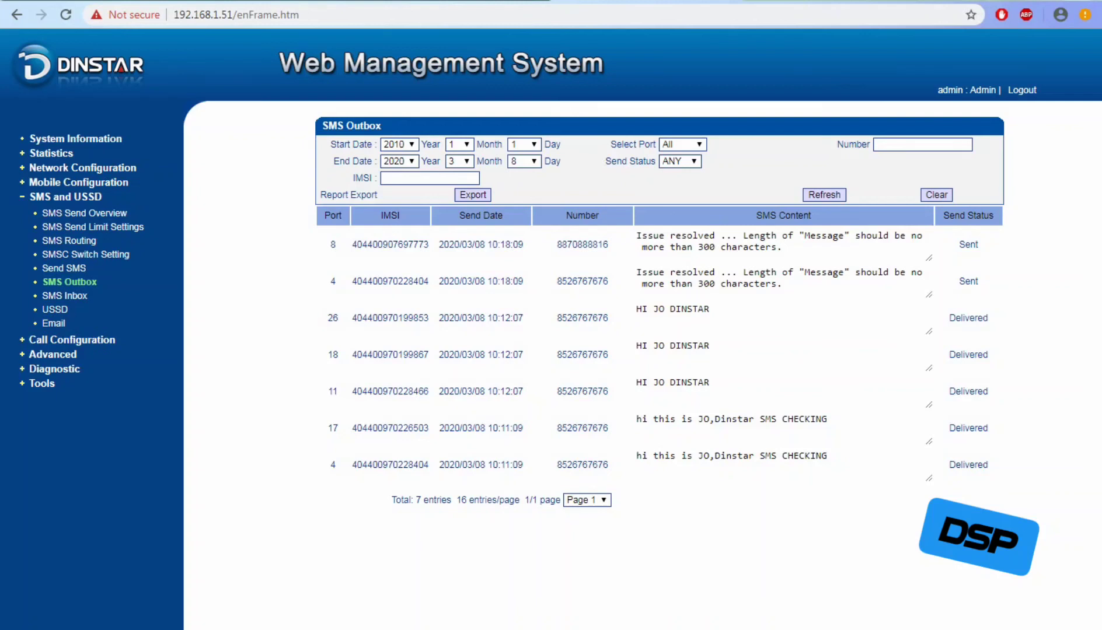
left_click(69, 282)
left_click(64, 295)
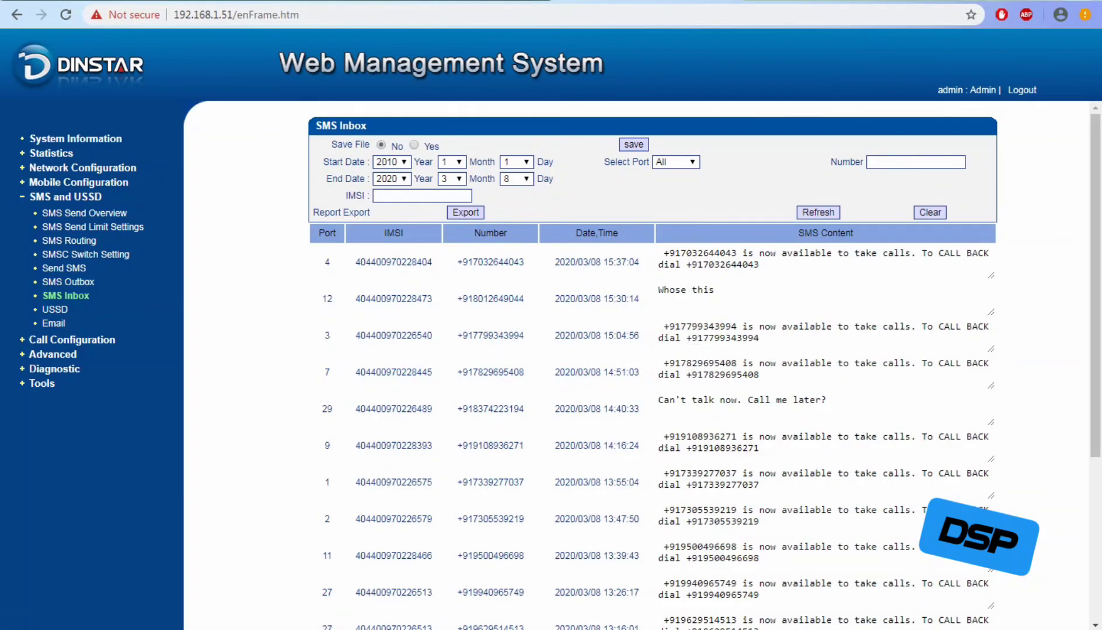
left_click(68, 282)
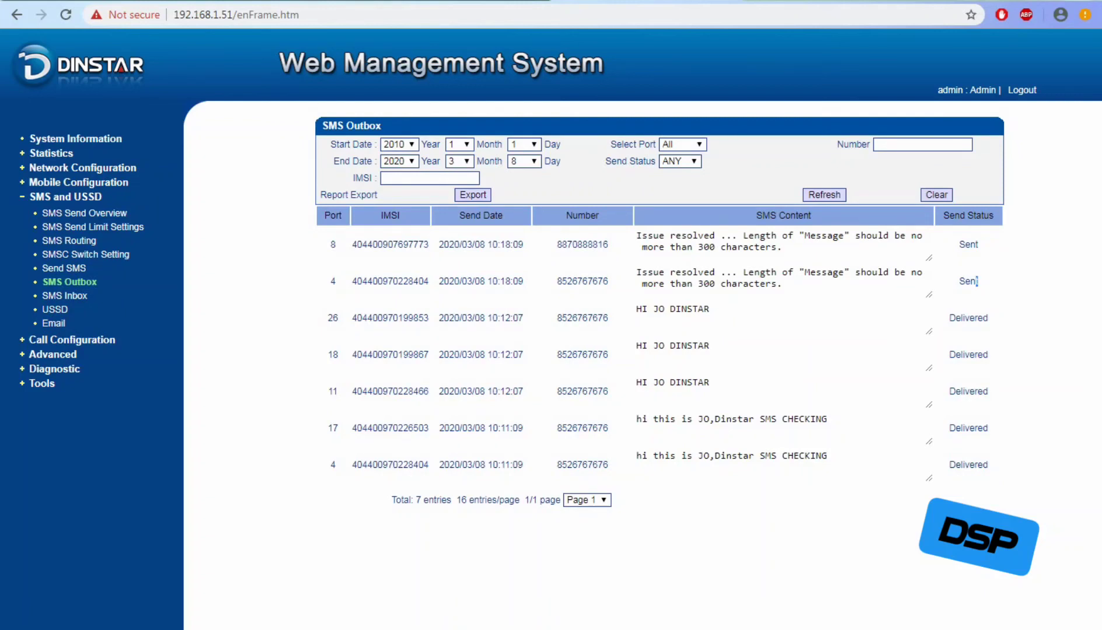
Note both Sent statuses and export the outbox records as sms_send.csv.gz.
double_click(972, 281)
double_click(971, 244)
left_click(473, 195)
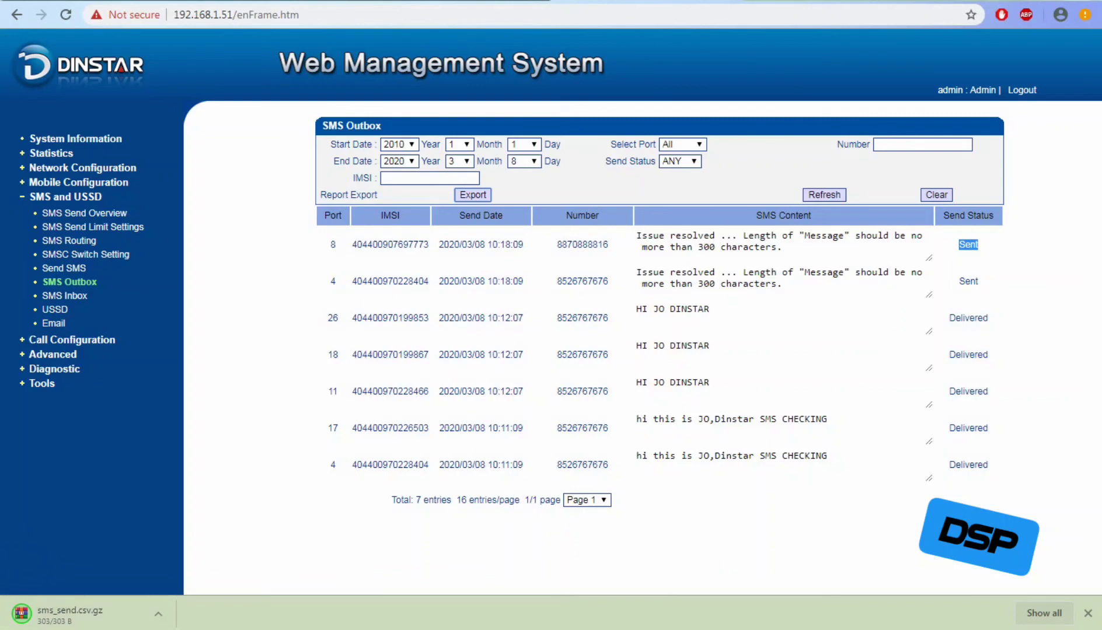
Filter the outbox by one recipient's mobile number.
left_click(922, 144)
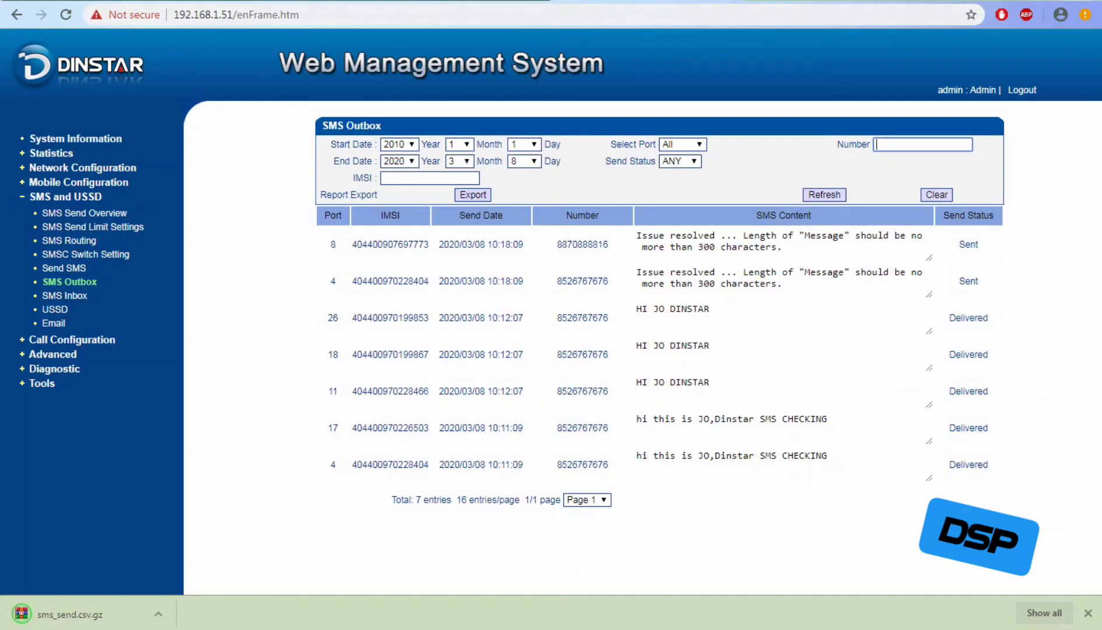
key("Return")
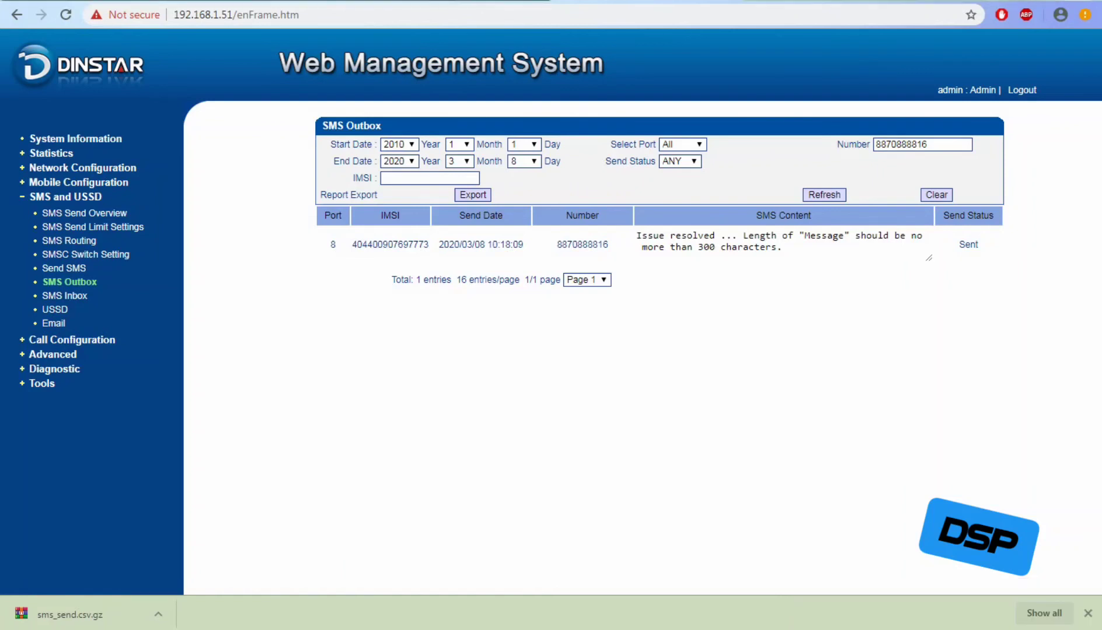
On the Email page, toggle SMS to Email and Email to SMS on then off, then open Email Account Setting.
left_click(54, 323)
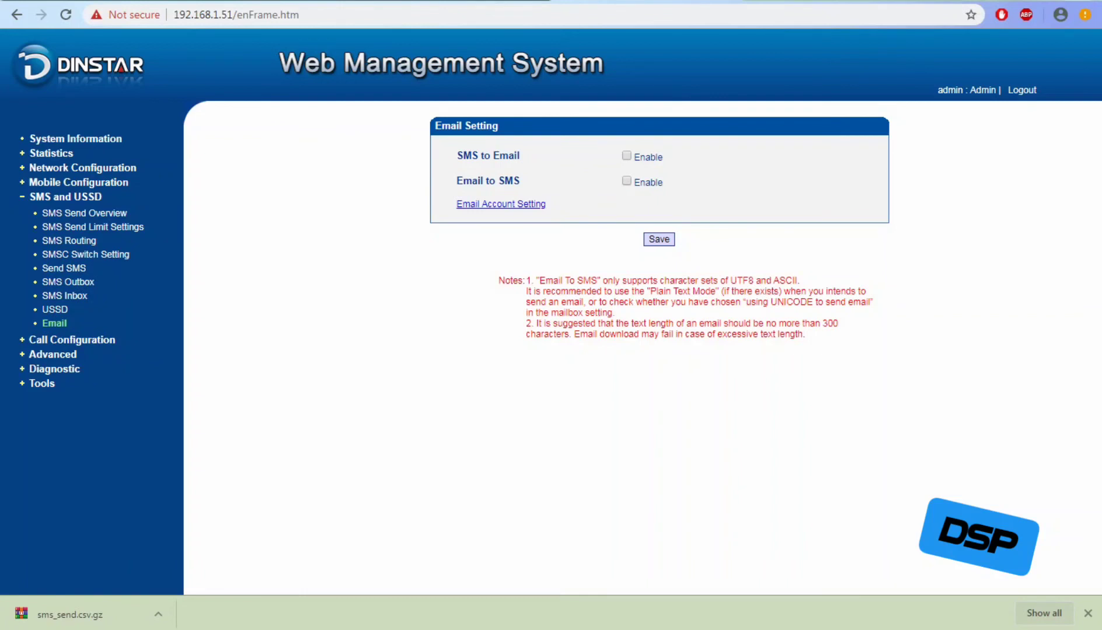
left_click_drag(456, 155, 520, 155)
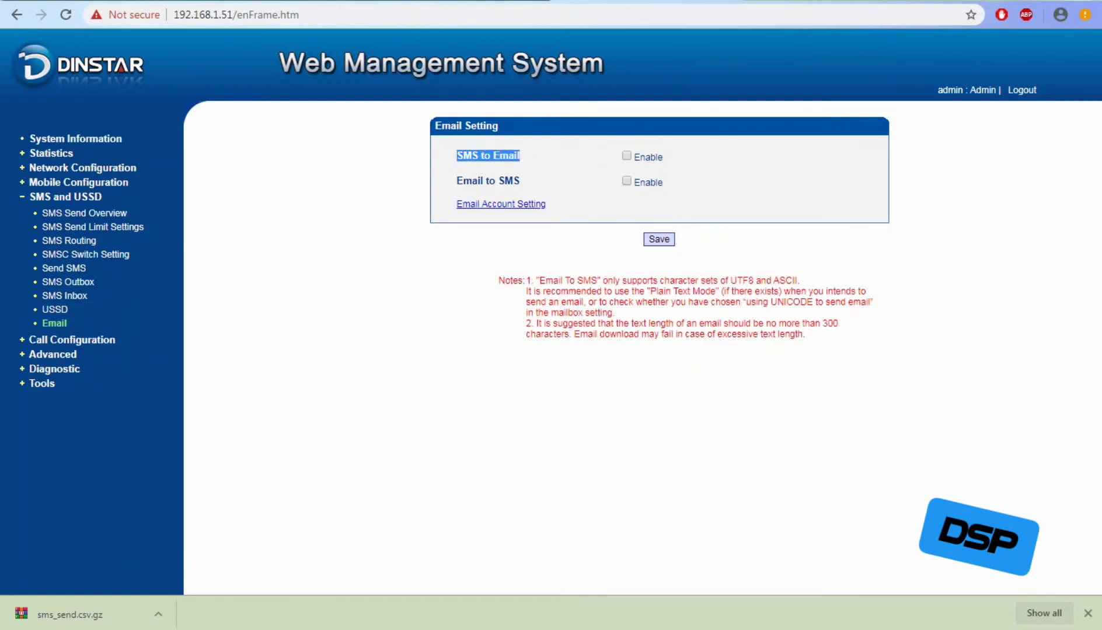
left_click_drag(456, 180, 520, 181)
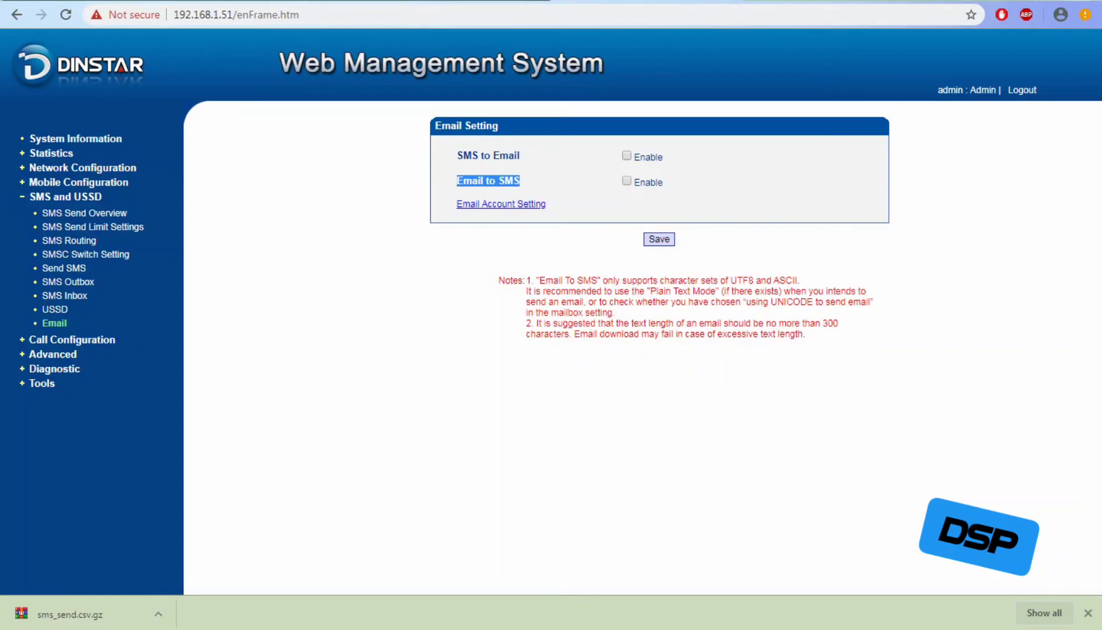
left_click(626, 156)
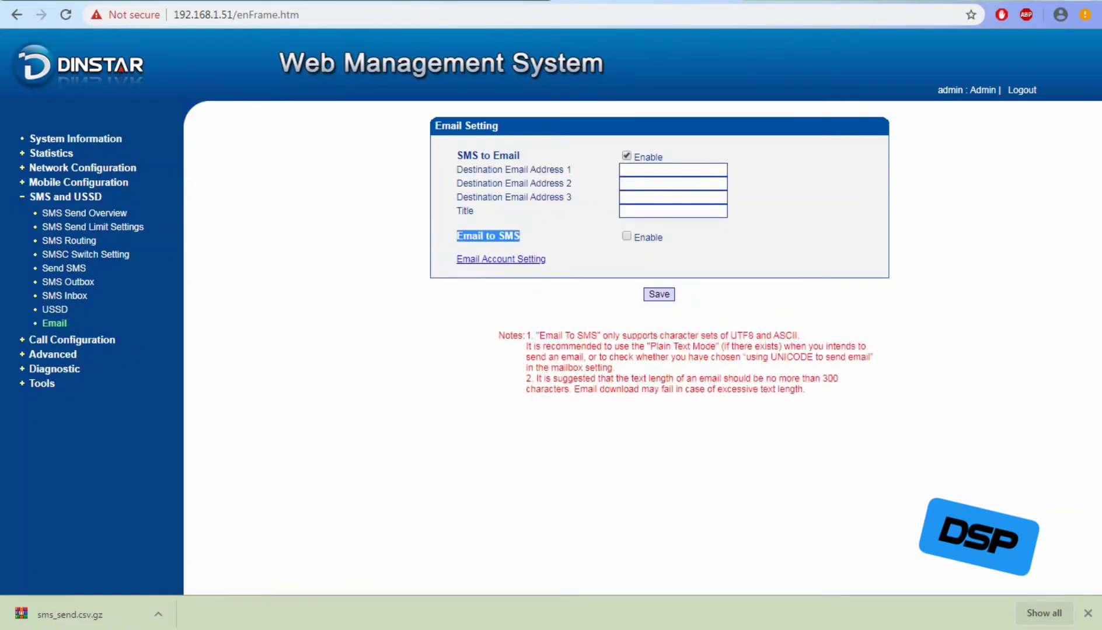
left_click_drag(456, 170, 572, 197)
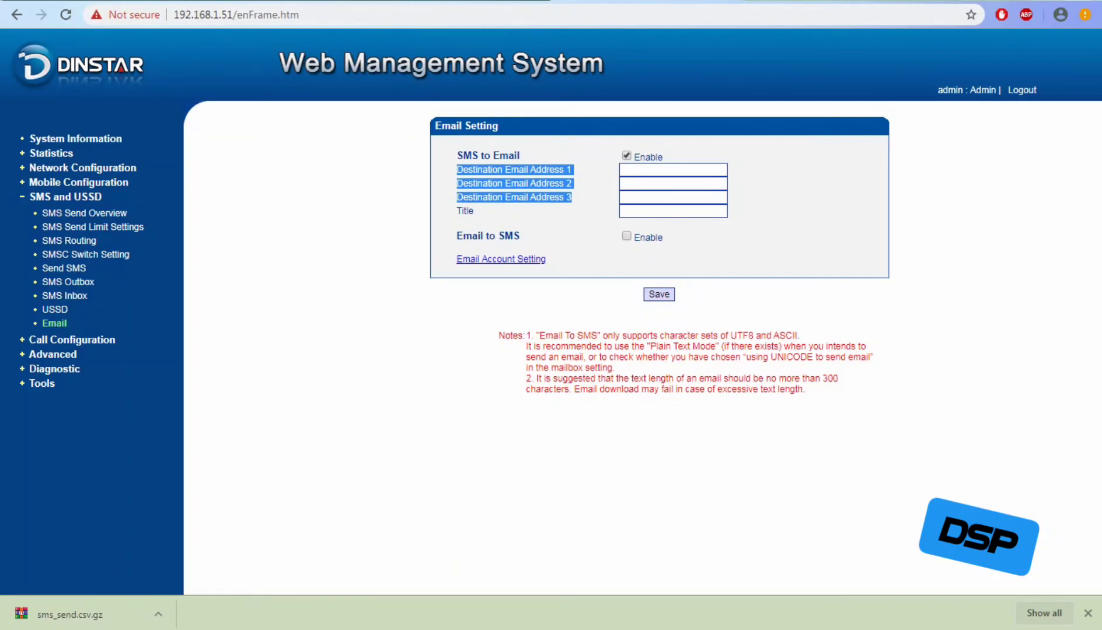
left_click(626, 237)
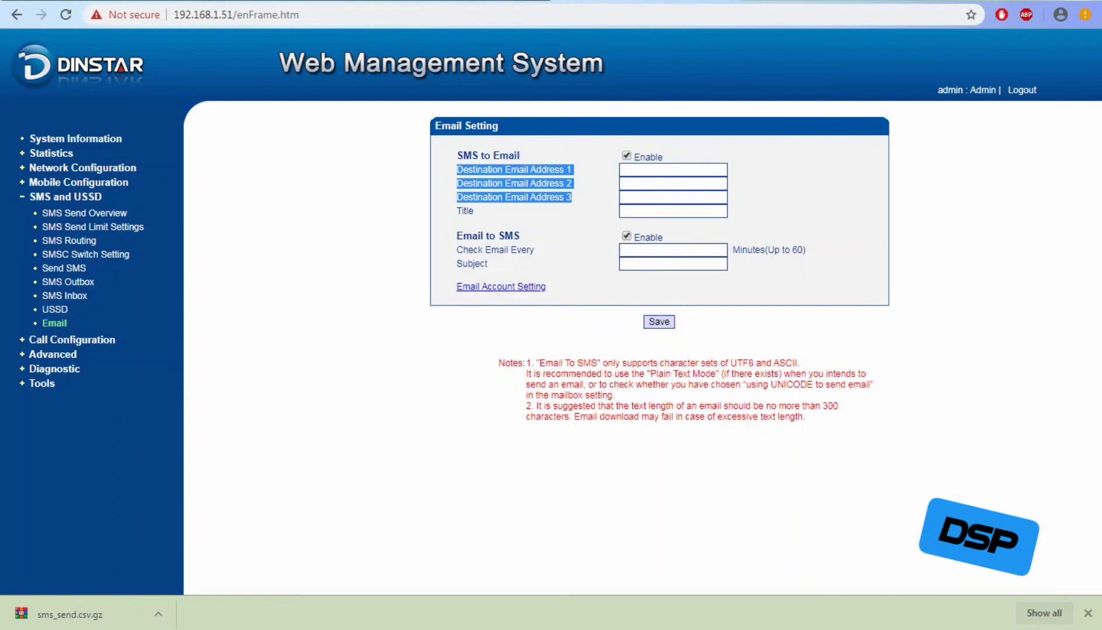
left_click(626, 236)
left_click(627, 156)
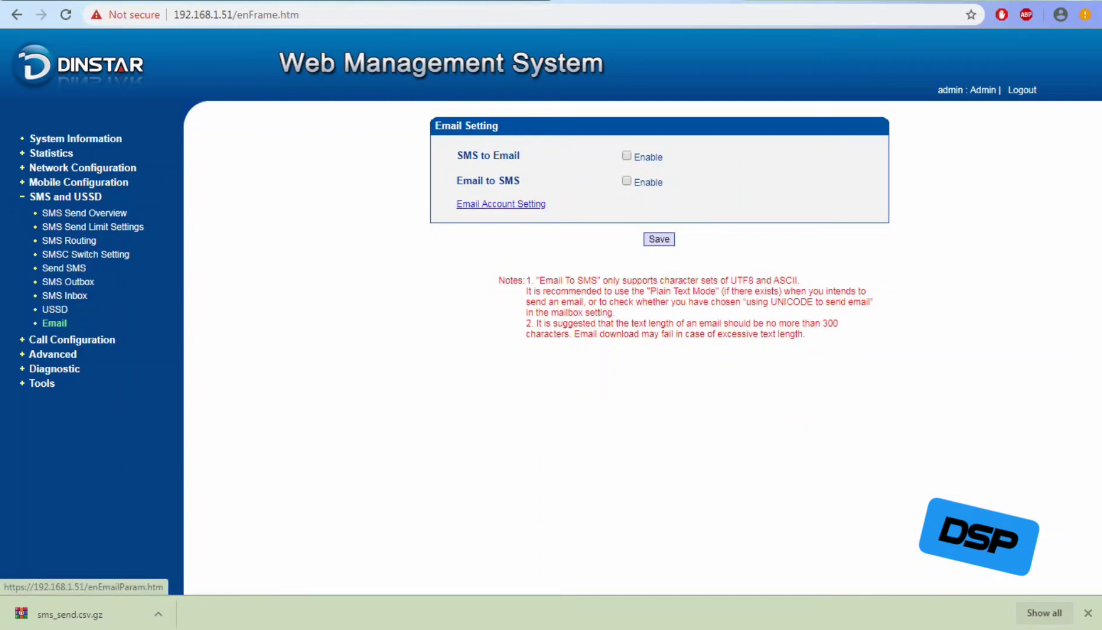
left_click(501, 203)
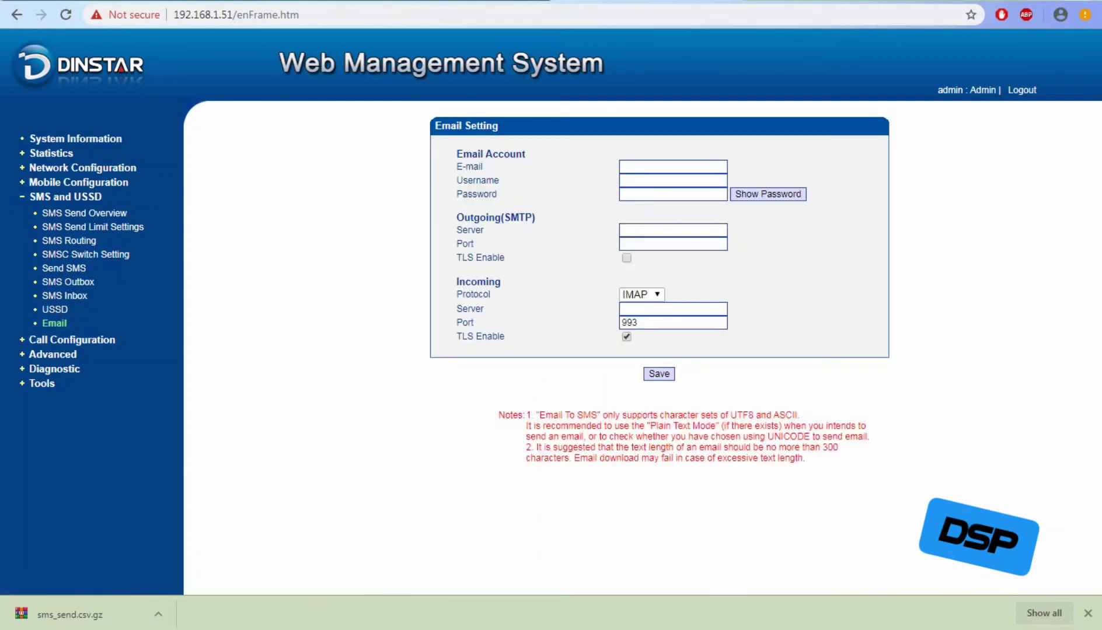
Review the Email Account and Outgoing (SMTP) sections of the account form.
left_click_drag(457, 154, 499, 181)
left_click(500, 182)
left_click_drag(457, 217, 453, 244)
left_click(453, 245)
left_click_drag(490, 294, 453, 295)
left_click(453, 294)
left_click_drag(505, 337, 462, 154)
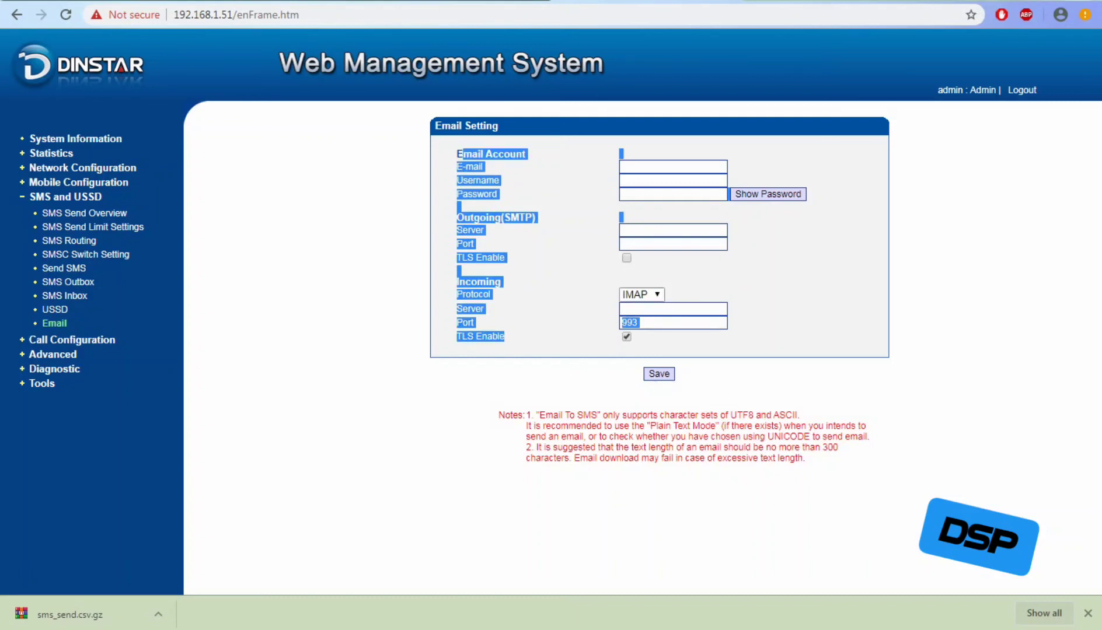
Keep IMAP as incoming protocol, review the email-to-SMS limit notes, and expand Advanced.
left_click(640, 295)
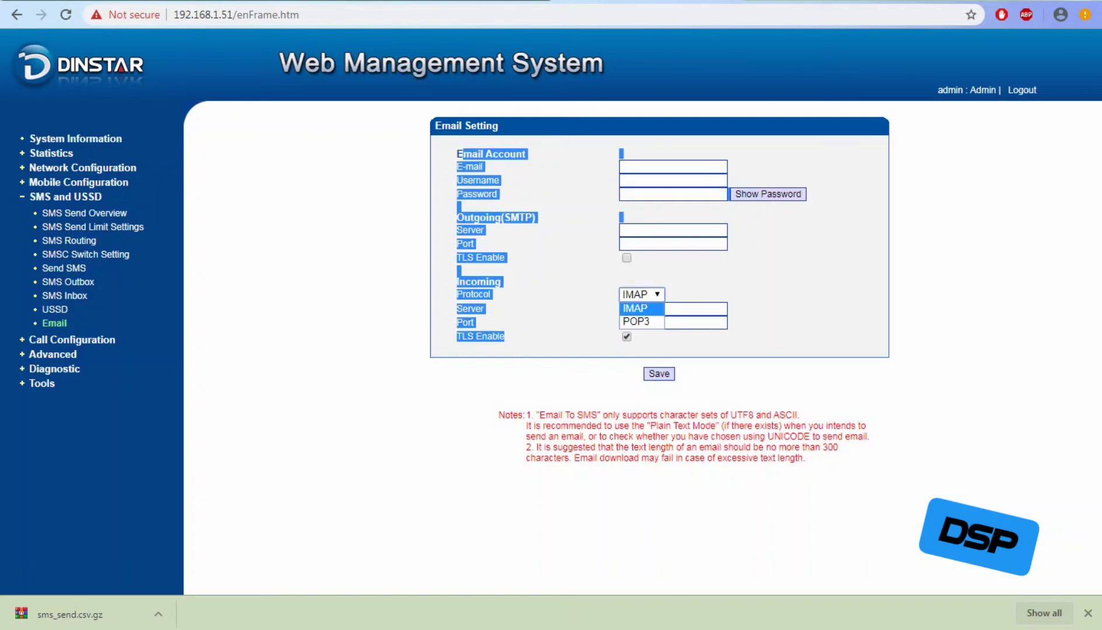
left_click(575, 304)
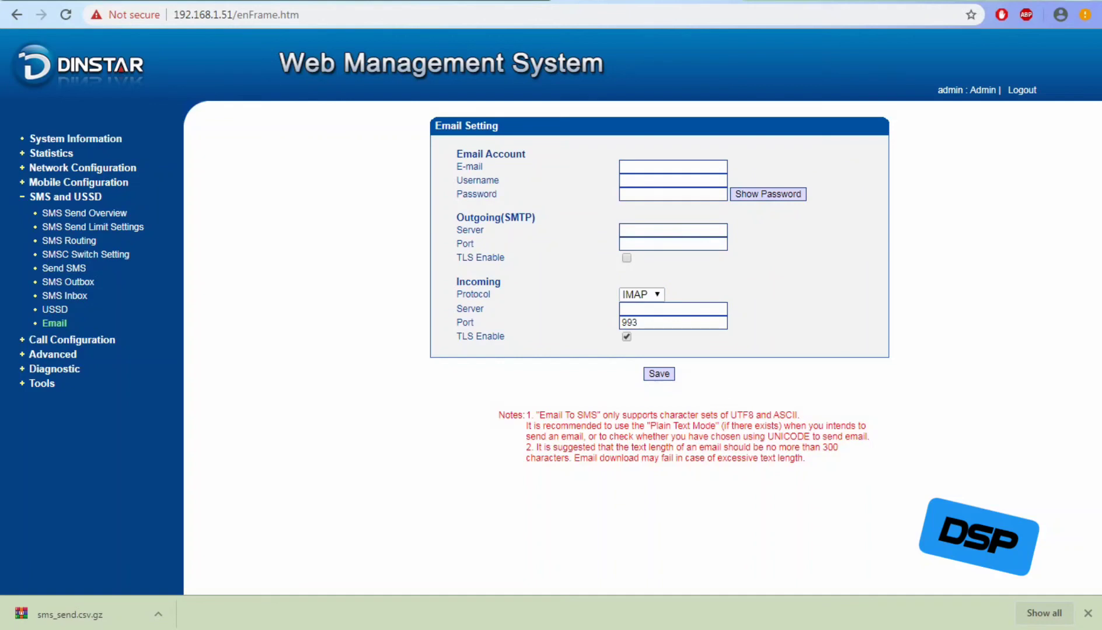
left_click_drag(499, 415, 805, 458)
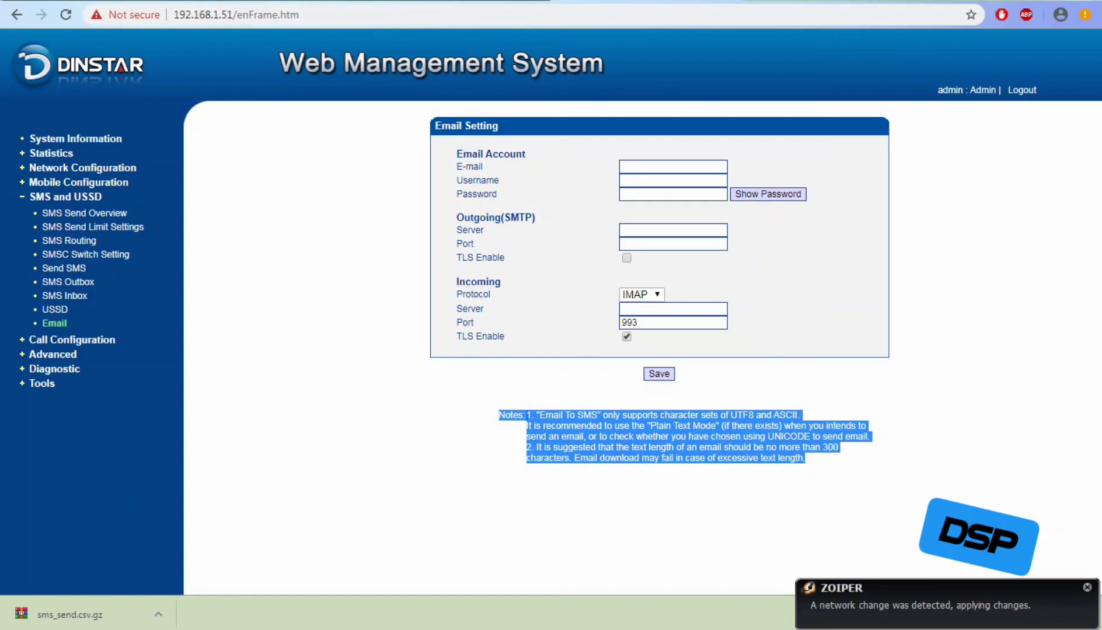
left_click(805, 459)
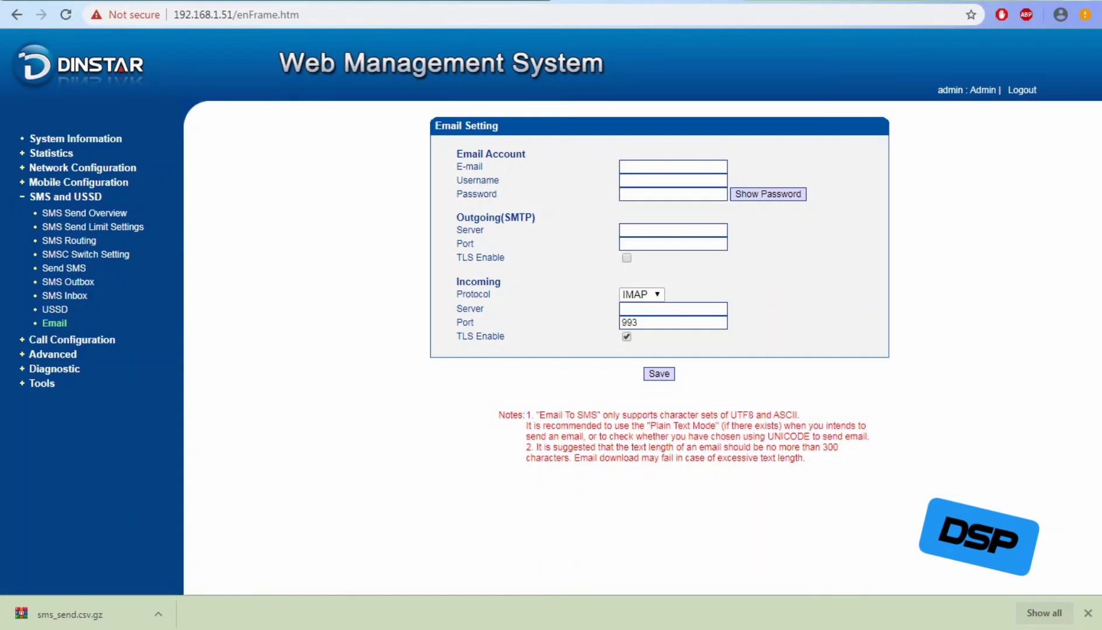
left_click(52, 354)
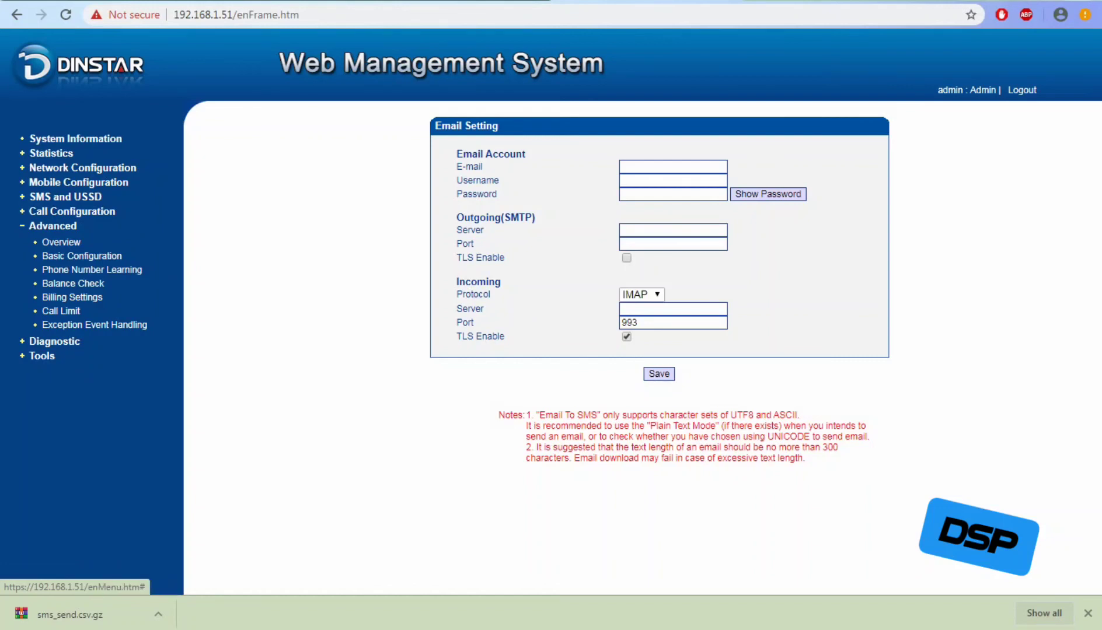
Reopen SMS Outbox under SMS and USSD and highlight the first message's IMSI, date and recipient.
left_click(65, 198)
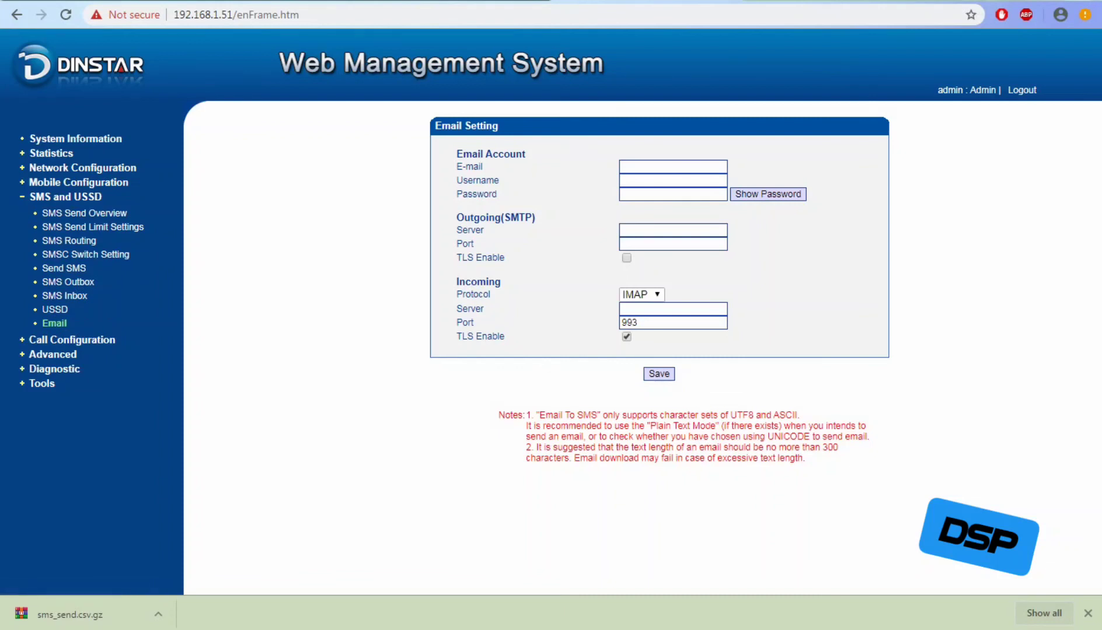
left_click(69, 282)
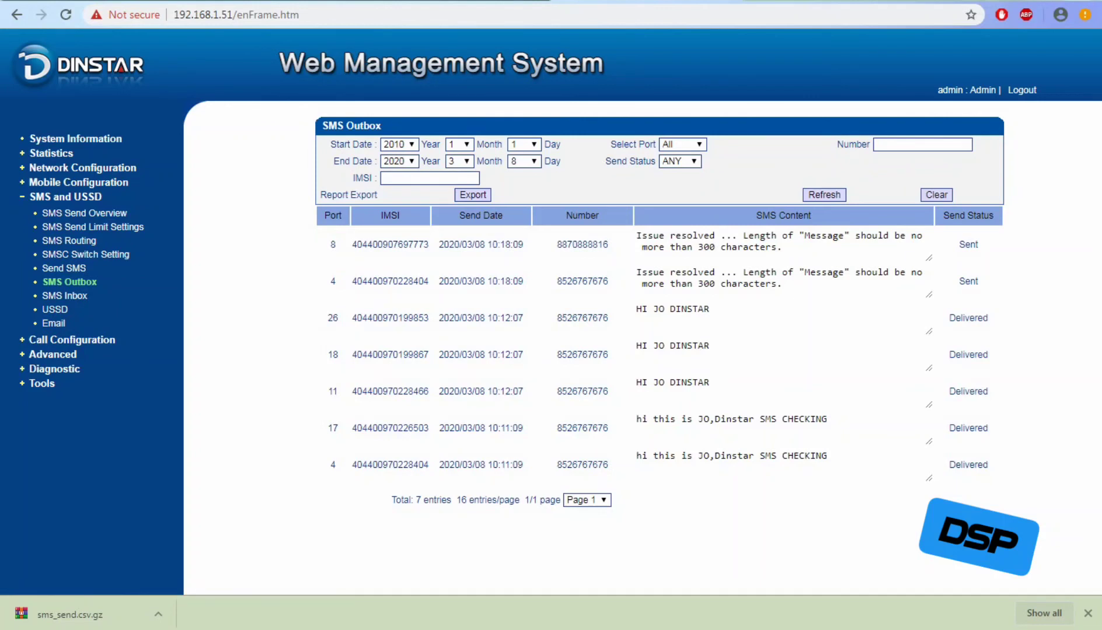
left_click_drag(352, 244, 524, 244)
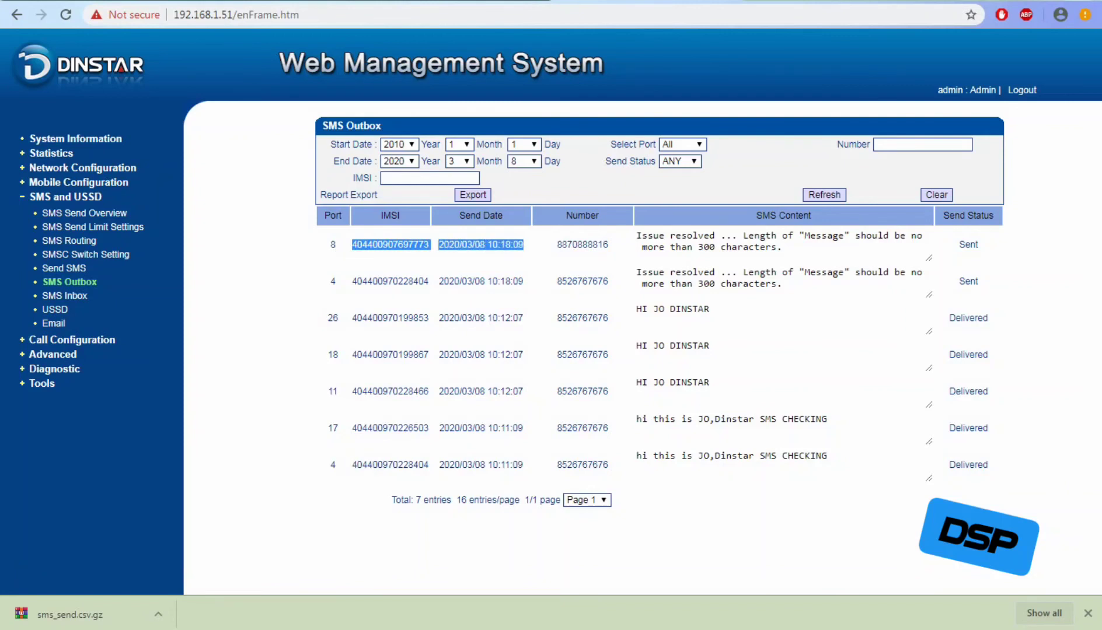
left_click_drag(523, 244, 572, 244)
left_click_drag(573, 244, 608, 244)
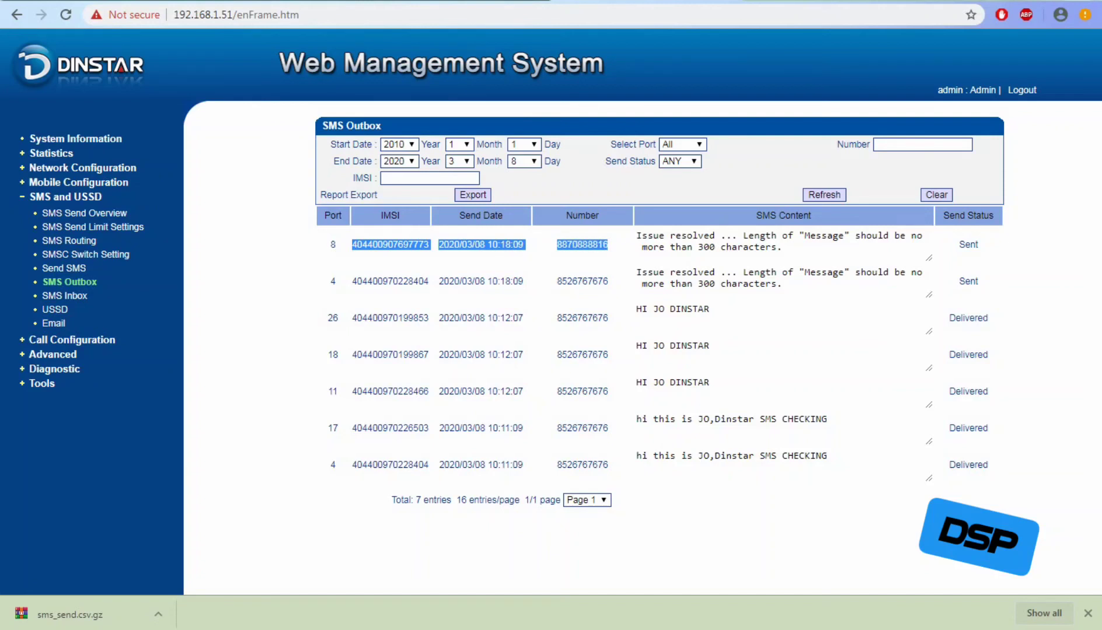